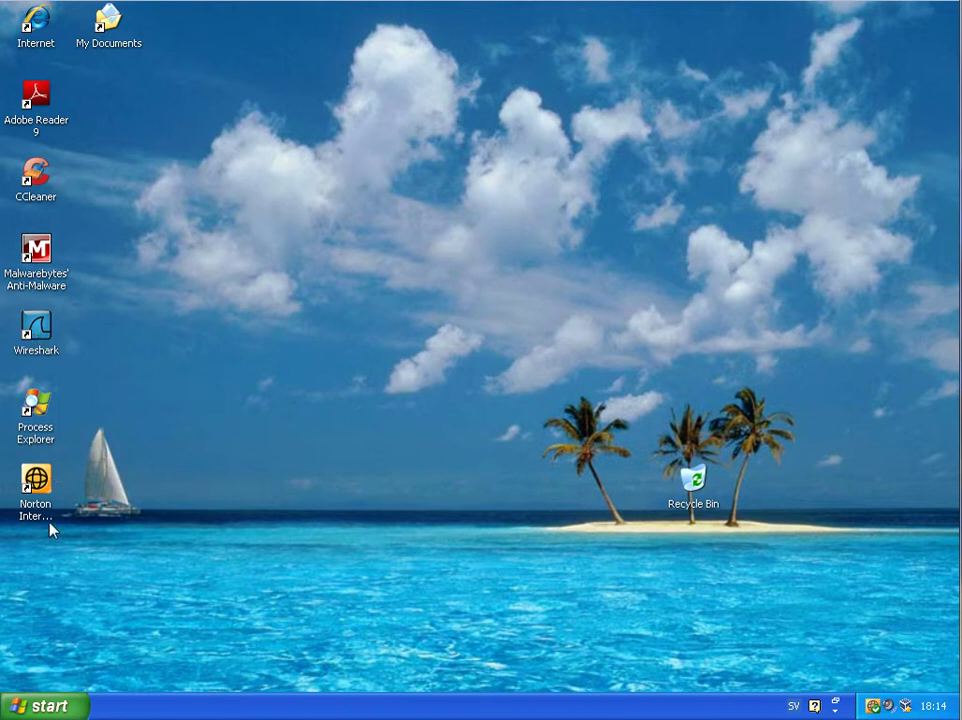
Browse to My Documents > Virus and select the Malware archive beside Malware-100904.
left_click(35, 483)
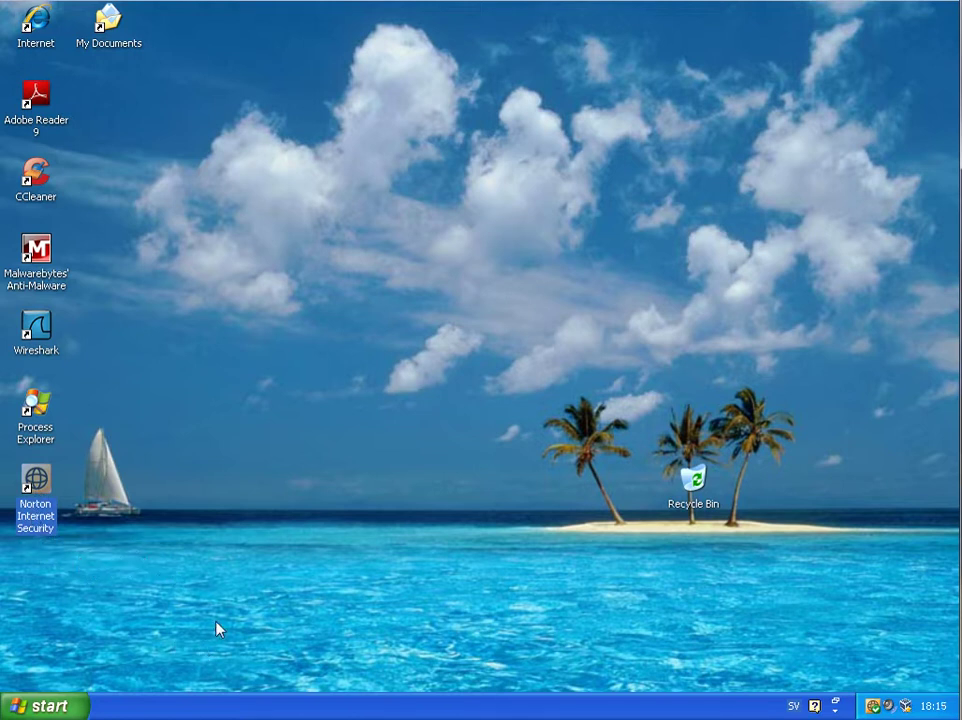
double_click(127, 50)
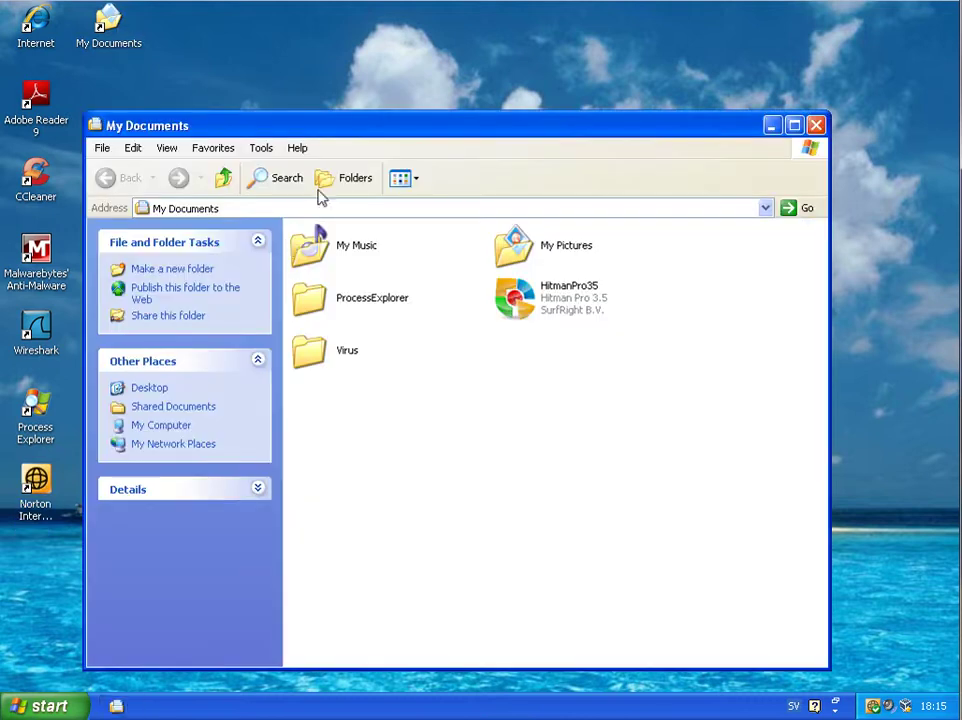
double_click(328, 362)
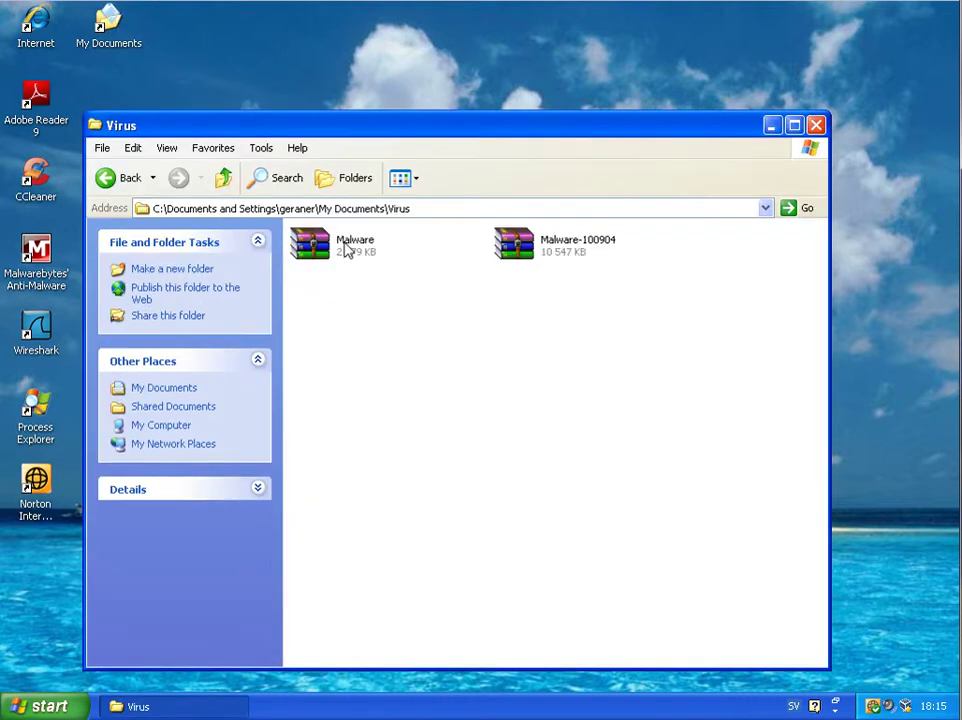
left_click(308, 250)
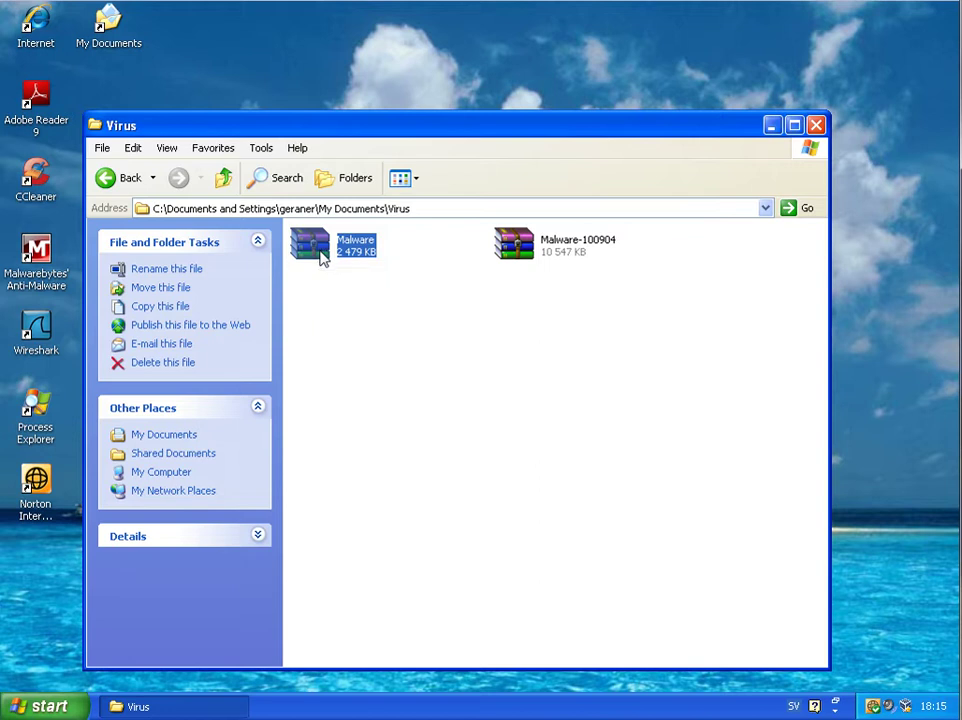
Extract the password-protected Malware.zip into a new Malware folder with WinRAR, then close it.
double_click(322, 258)
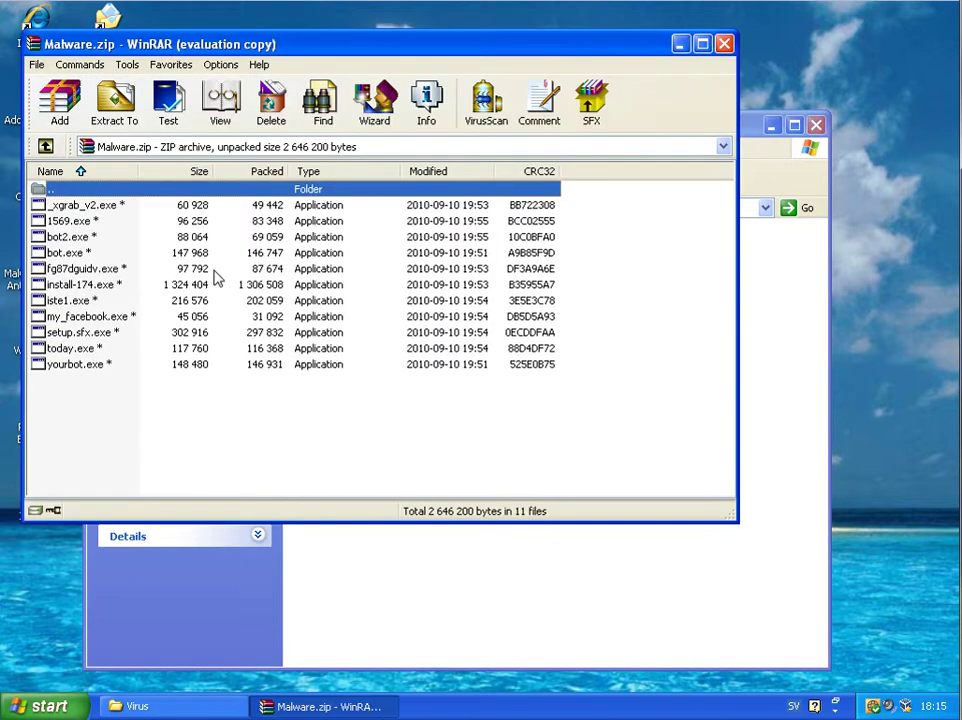
left_click(117, 105)
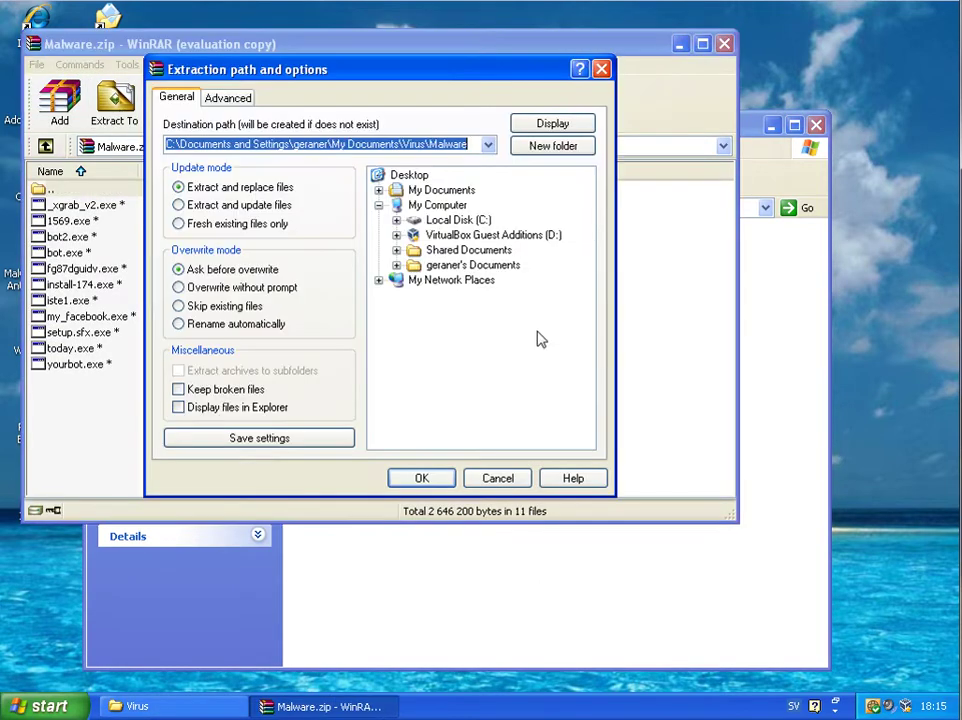
left_click(423, 480)
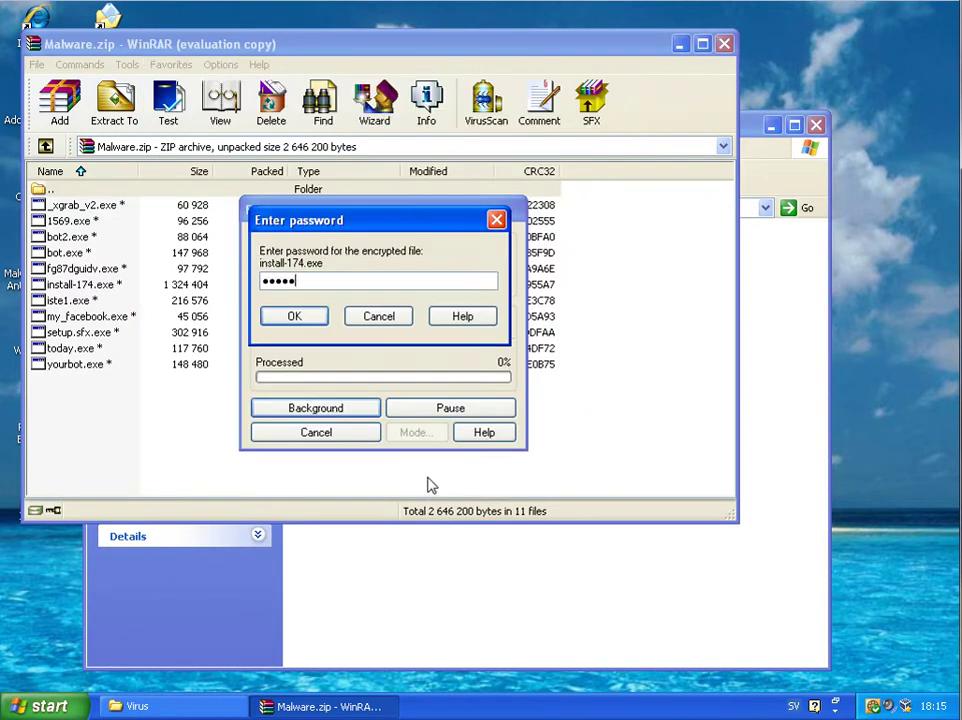
key("Return")
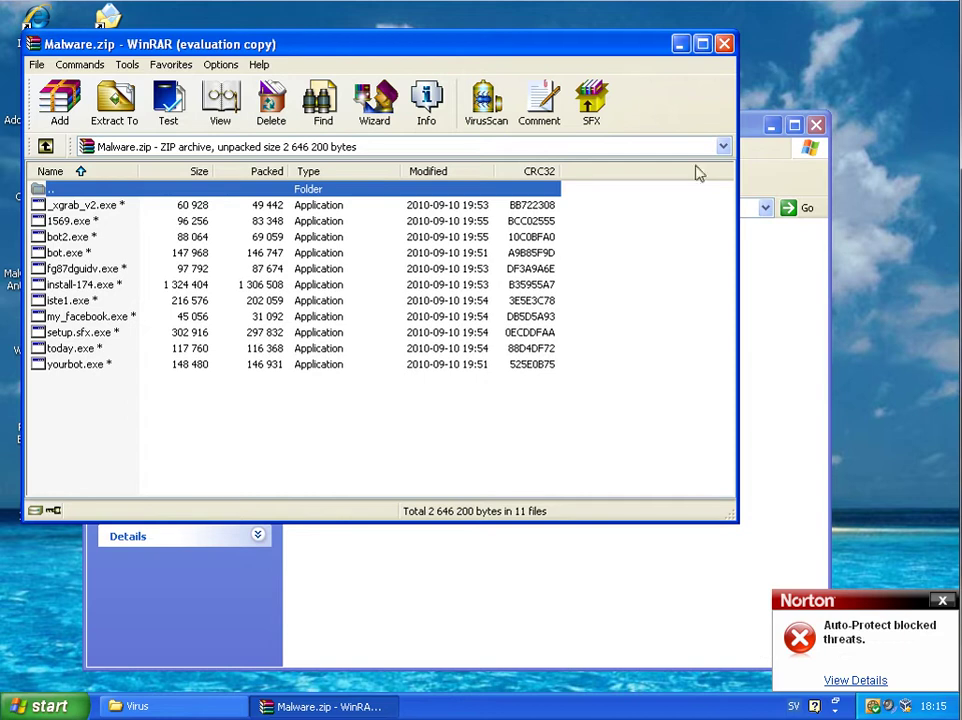
left_click(724, 44)
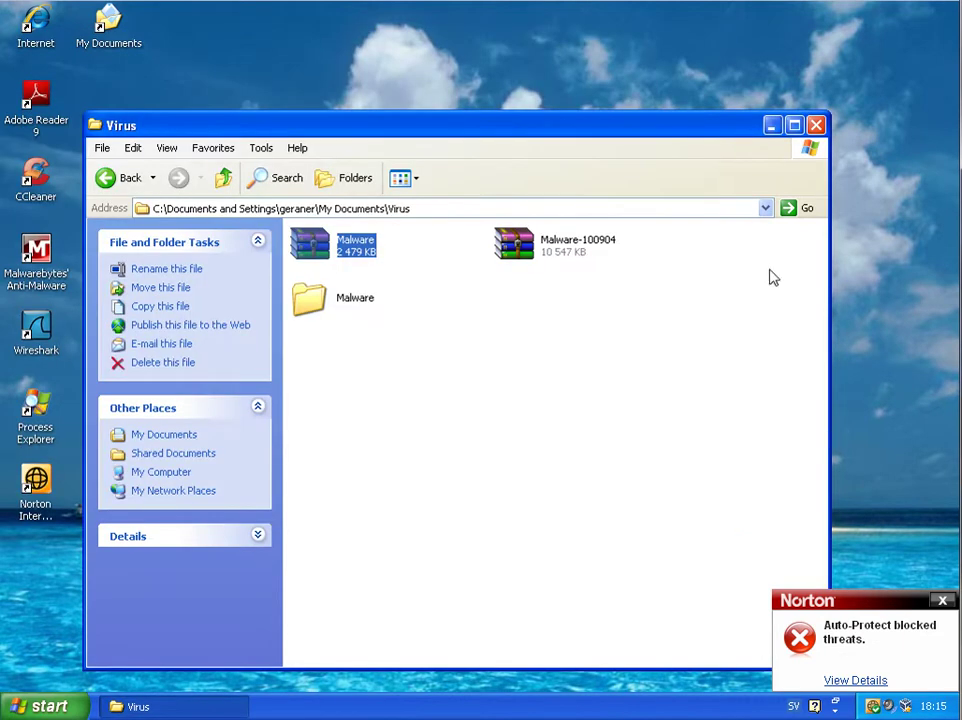
Open Norton's Security History and scroll through the blocked and quarantined malware entries.
left_click(855, 680)
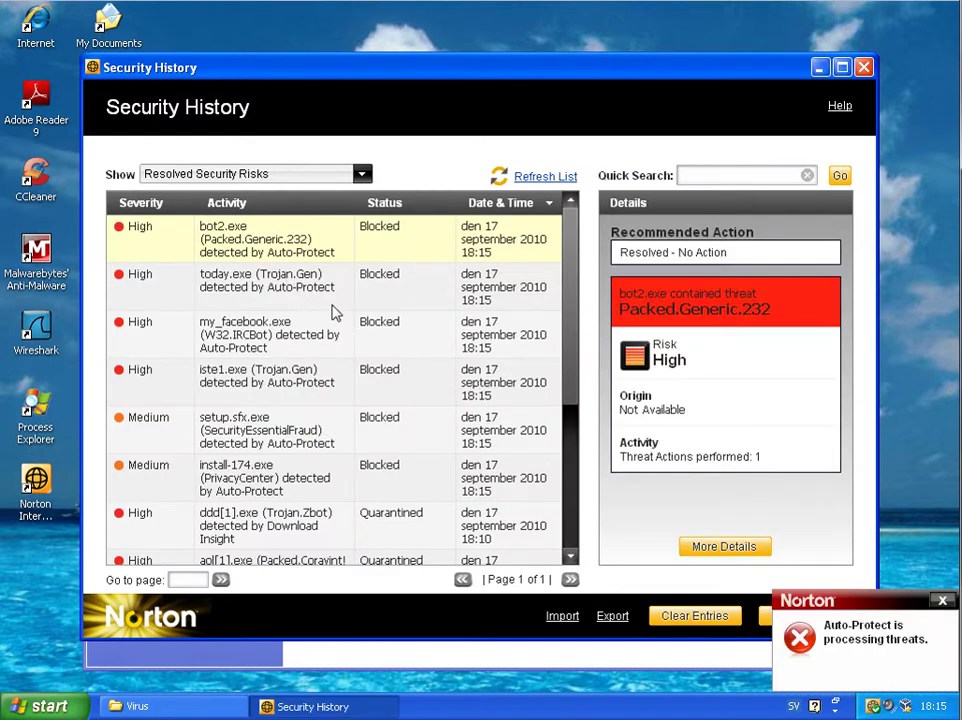
scroll(340, 308, "down", 3)
scroll(345, 303, "up", 2)
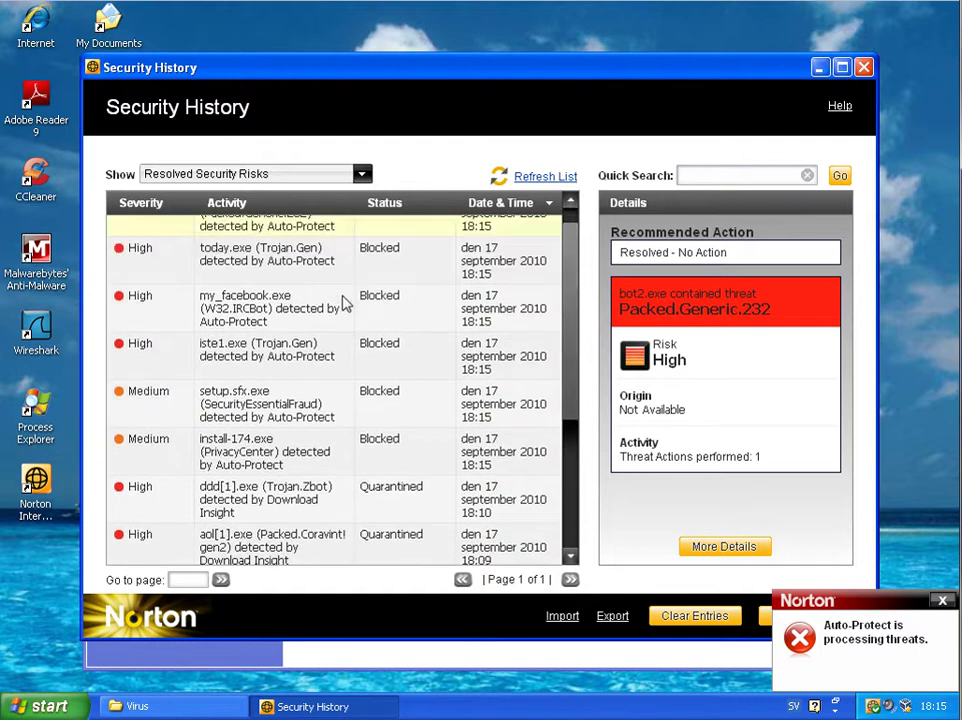
scroll(343, 303, "up", 1)
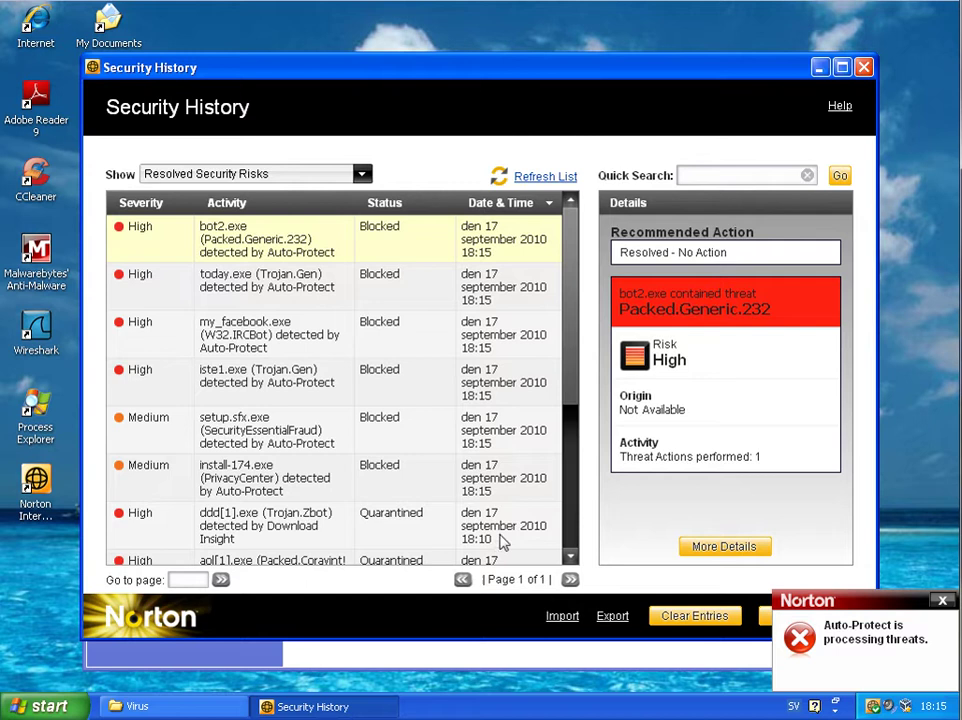
scroll(500, 538, "down", 1)
scroll(495, 532, "down", 2)
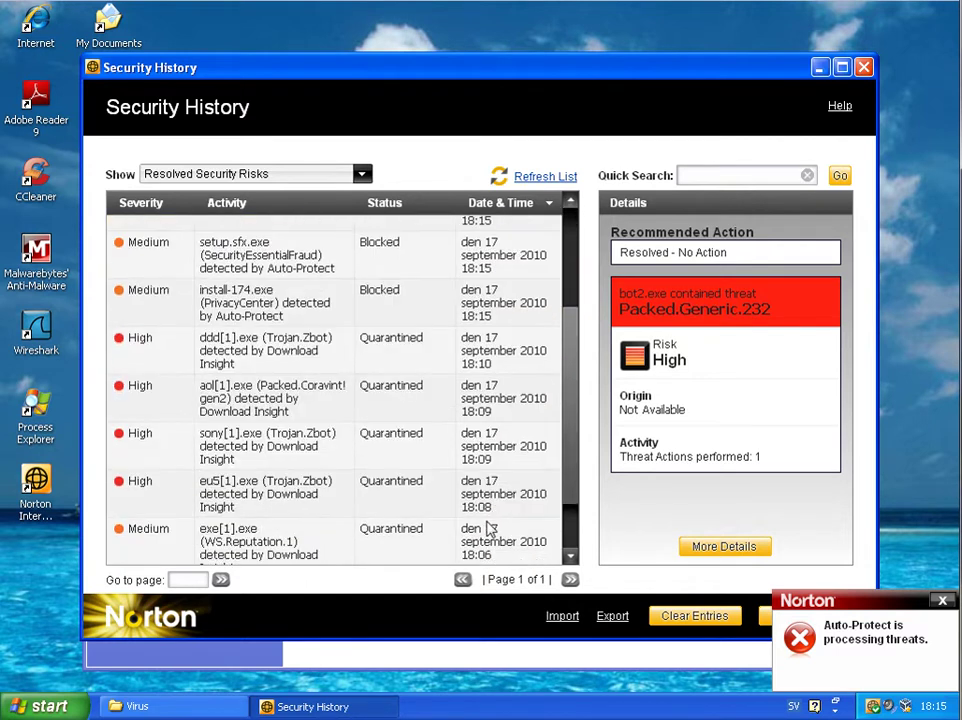
scroll(290, 505, "down", 1)
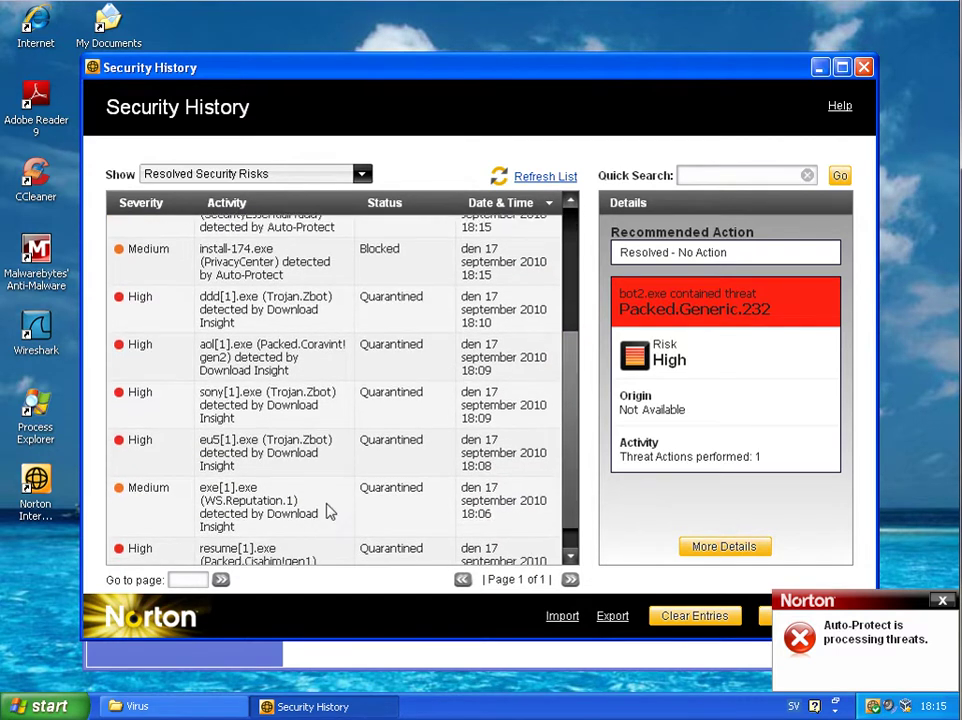
scroll(336, 495, "up", 5)
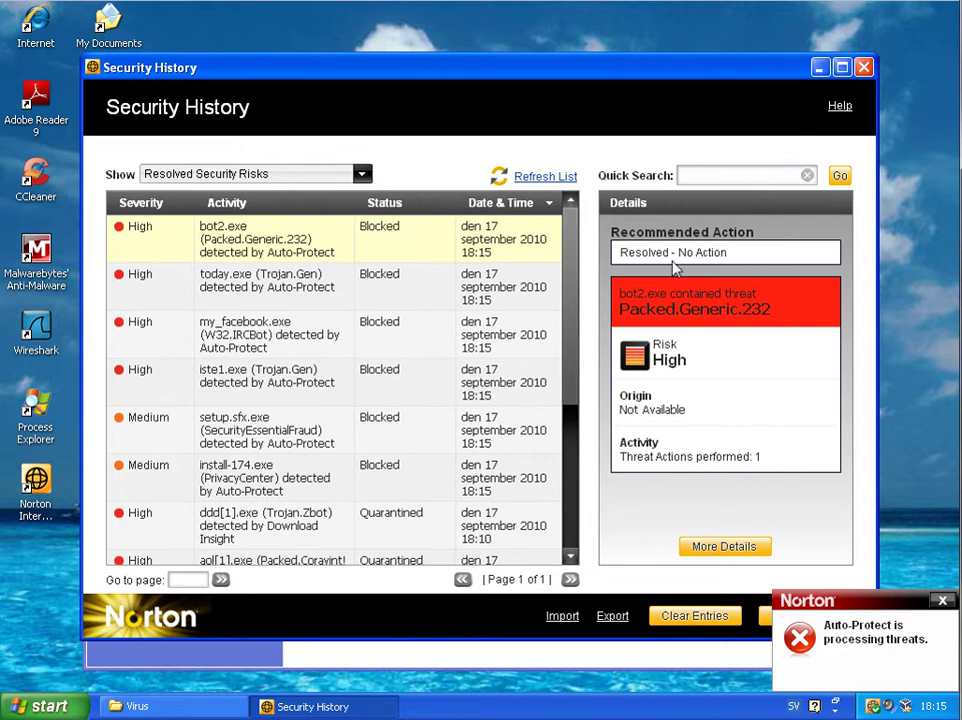
Refresh the history list, dismiss the Auto-Protect alert and close Security History.
left_click(867, 686)
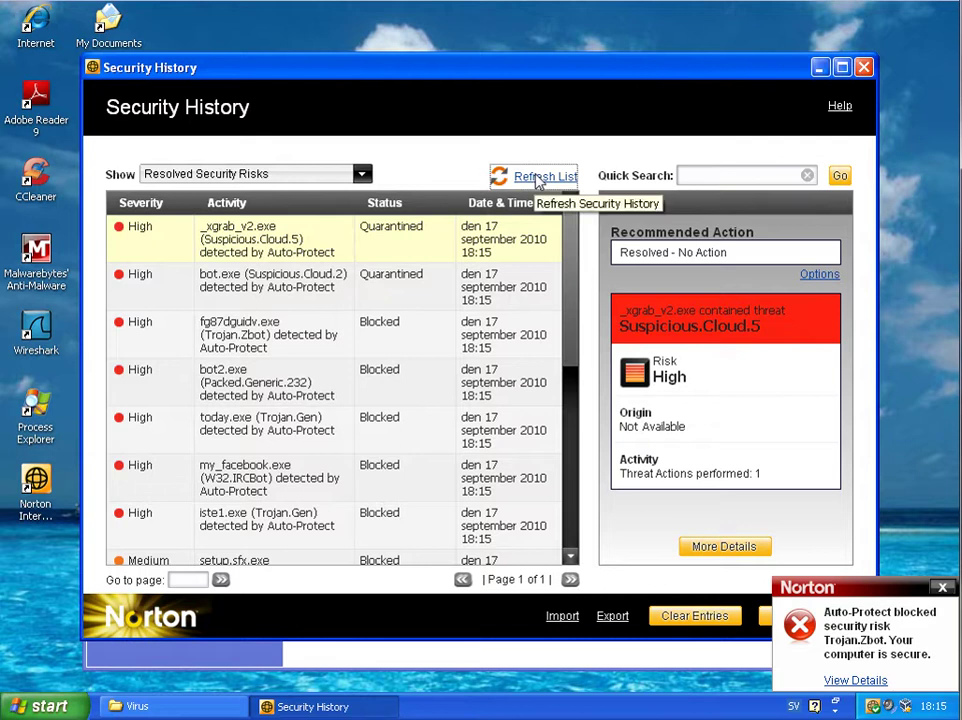
left_click(943, 587)
left_click(947, 590)
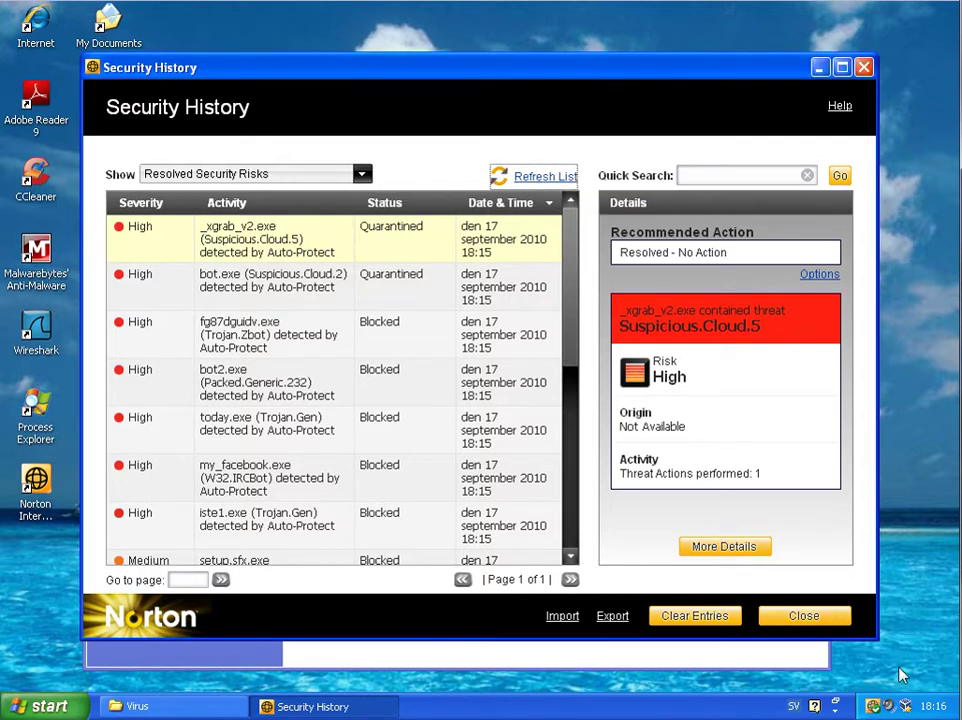
left_click(804, 616)
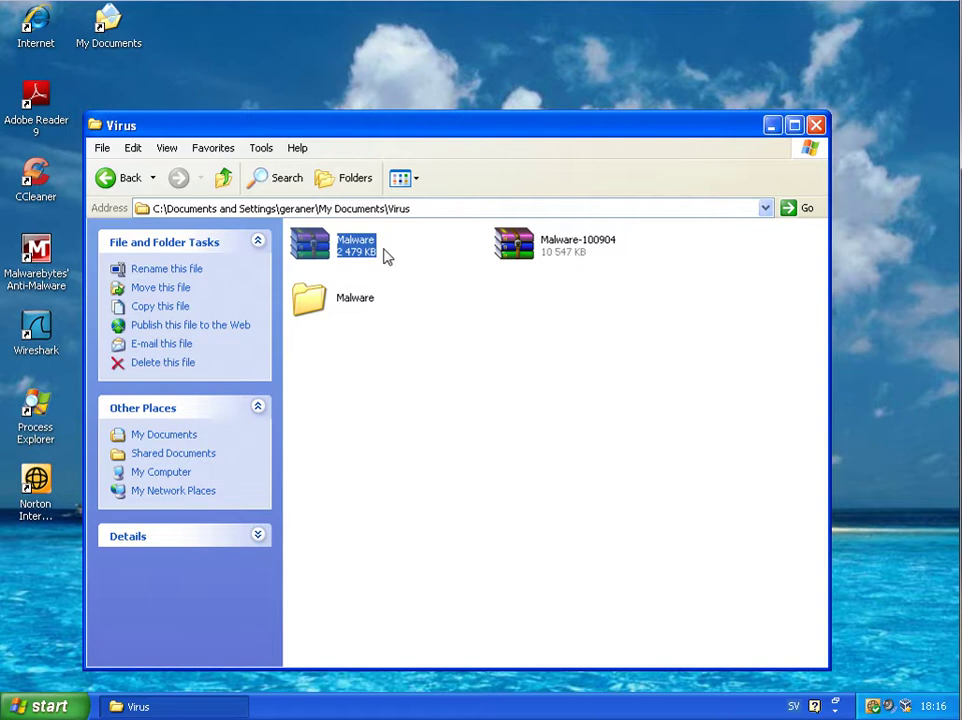
Extract Malware-100904.zip's 38 files into a Malware-100904 folder using the password, then close WinRAR.
mouse_move(332, 298)
double_click(513, 244)
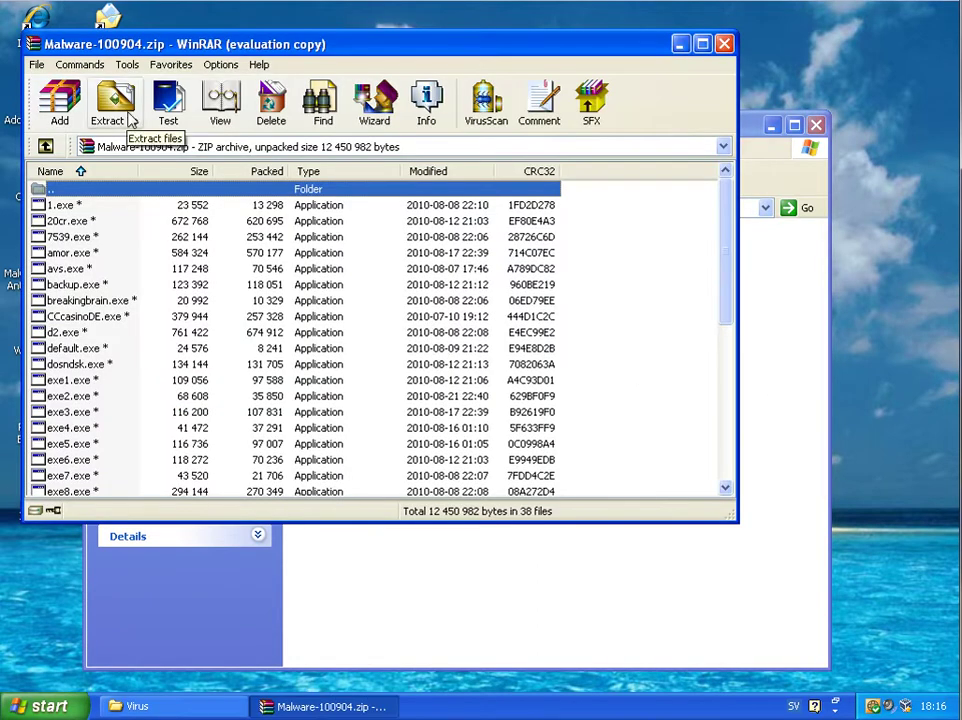
left_click(116, 108)
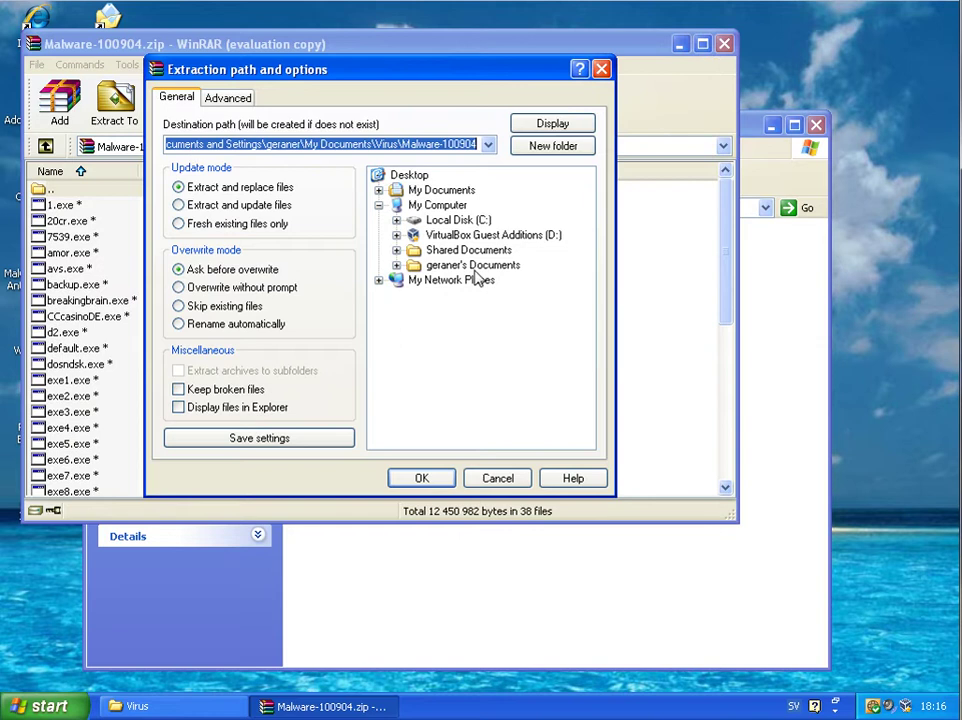
left_click(422, 480)
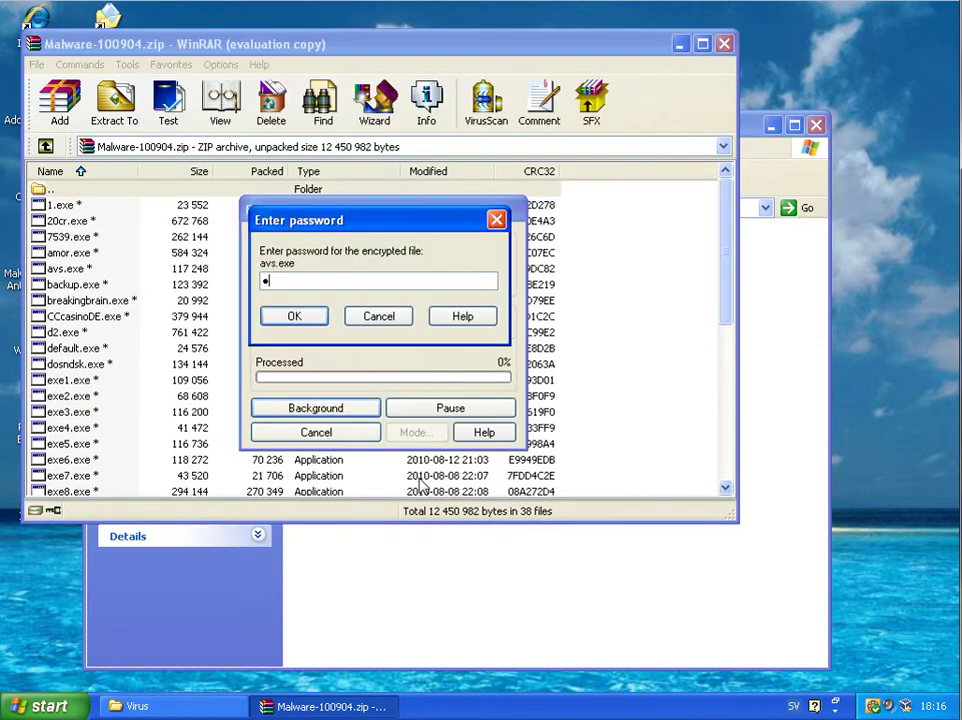
key("Return")
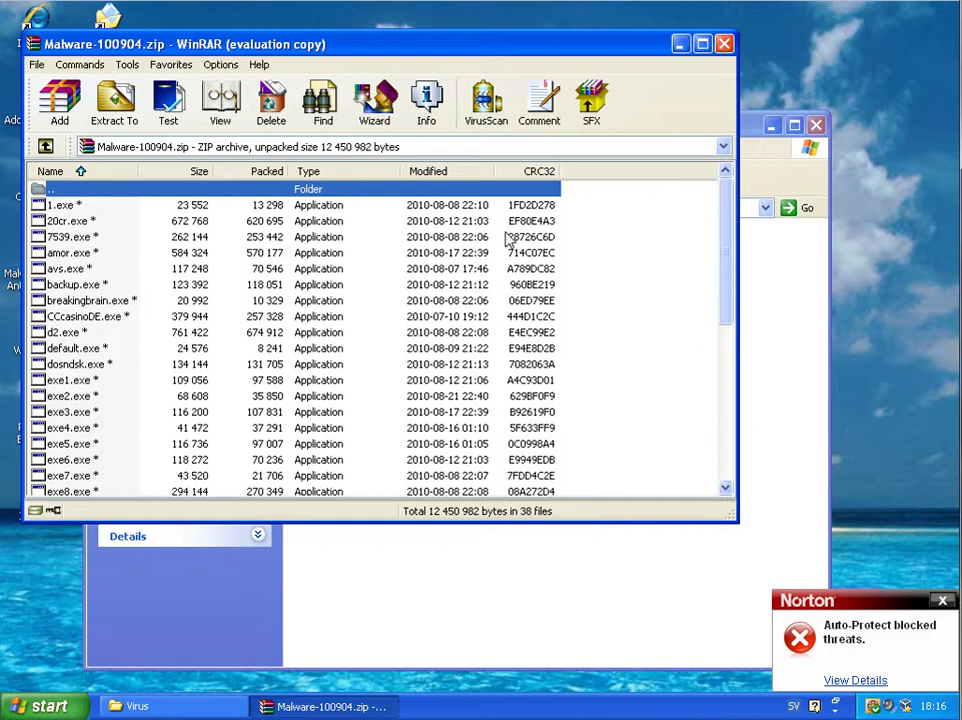
left_click(726, 44)
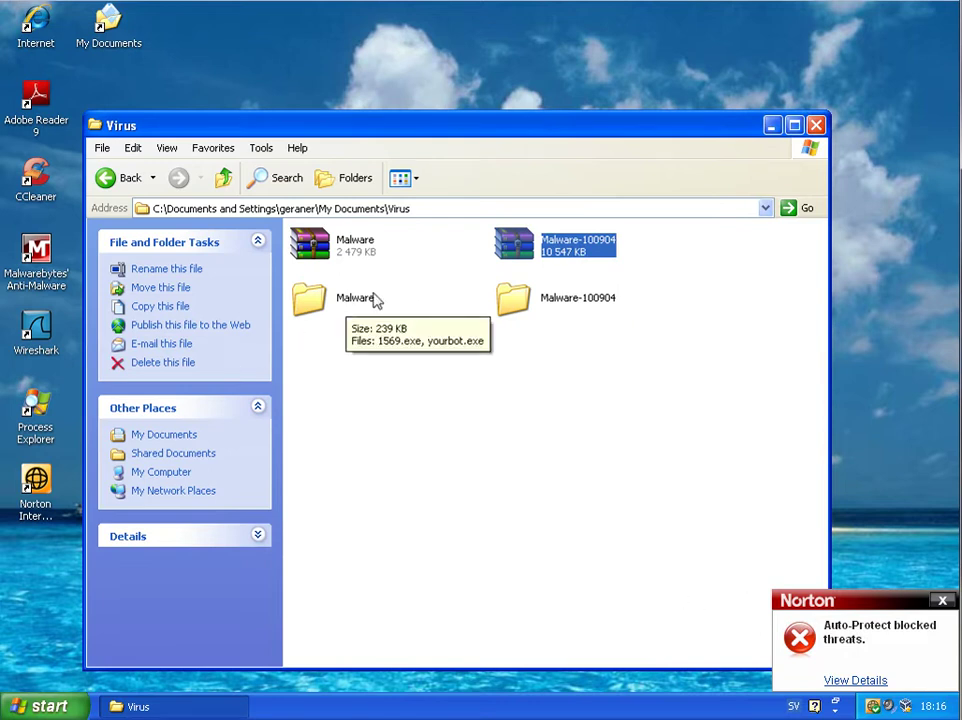
left_click(880, 695)
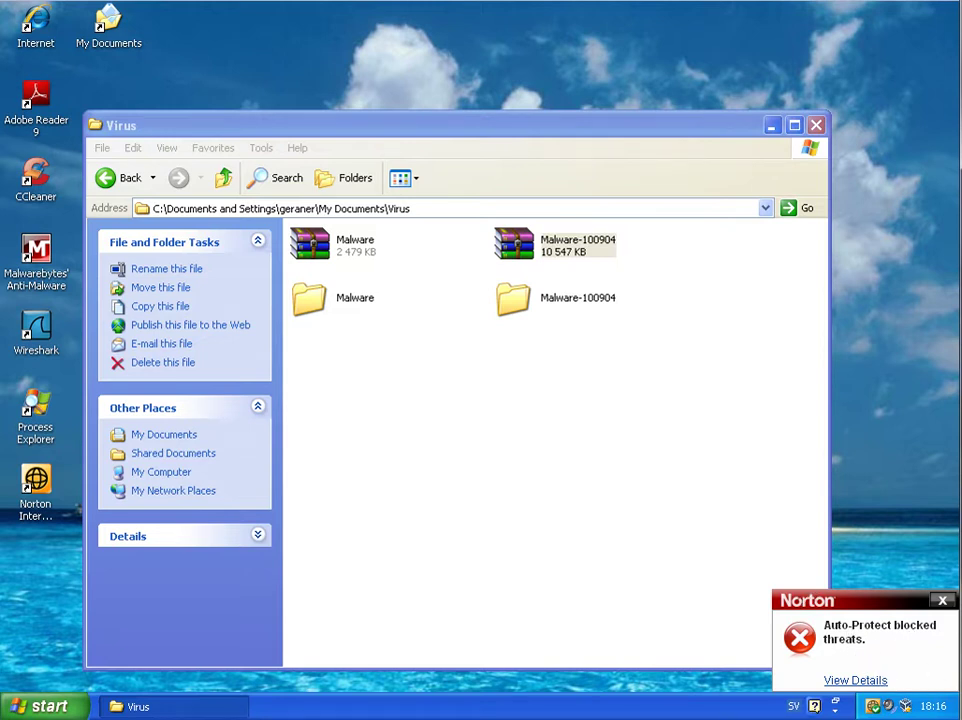
Show the details of load.exe's Trojan.FakeAV!gen29 detection in Norton's Security History.
left_click(855, 682)
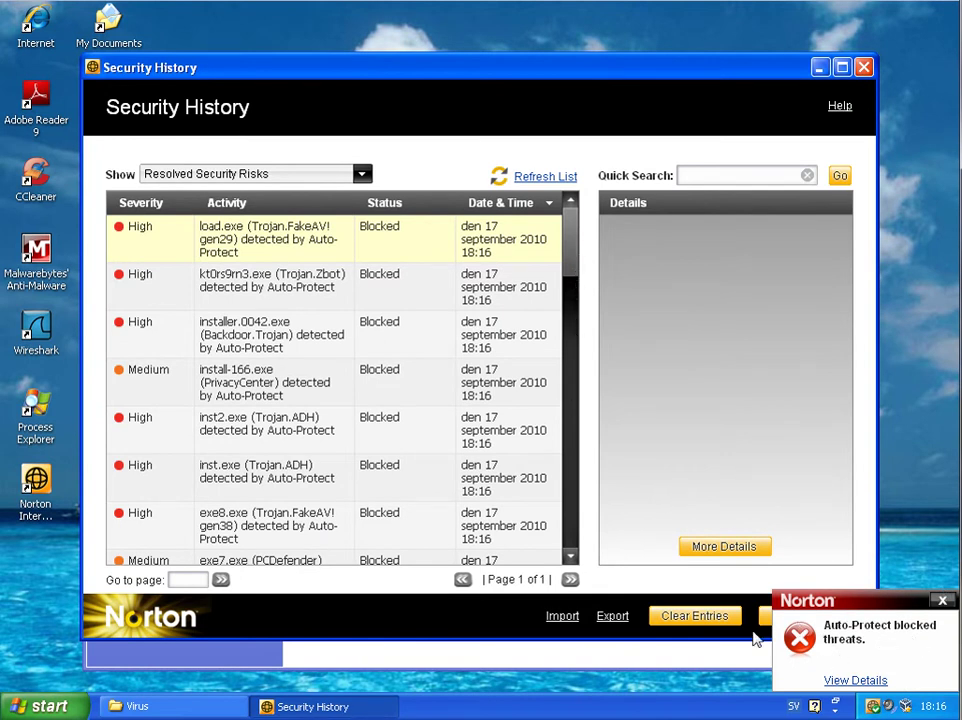
left_click(941, 602)
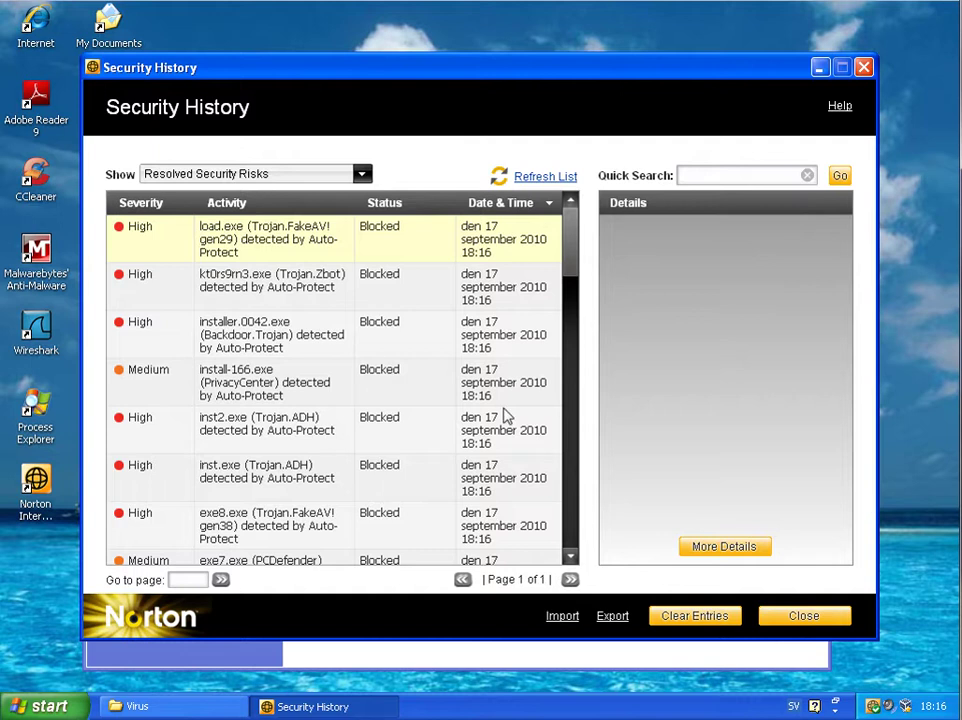
left_click(737, 546)
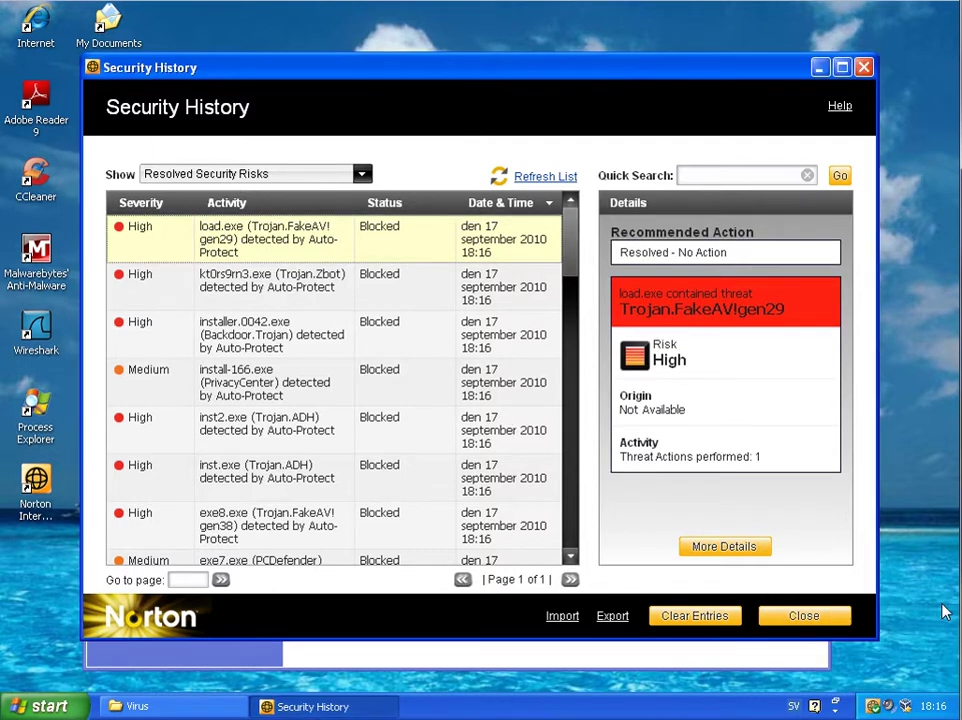
Run the 1569 sample from the Malware folder and review Norton SONAR's removal of 1569.exe.
left_click(795, 616)
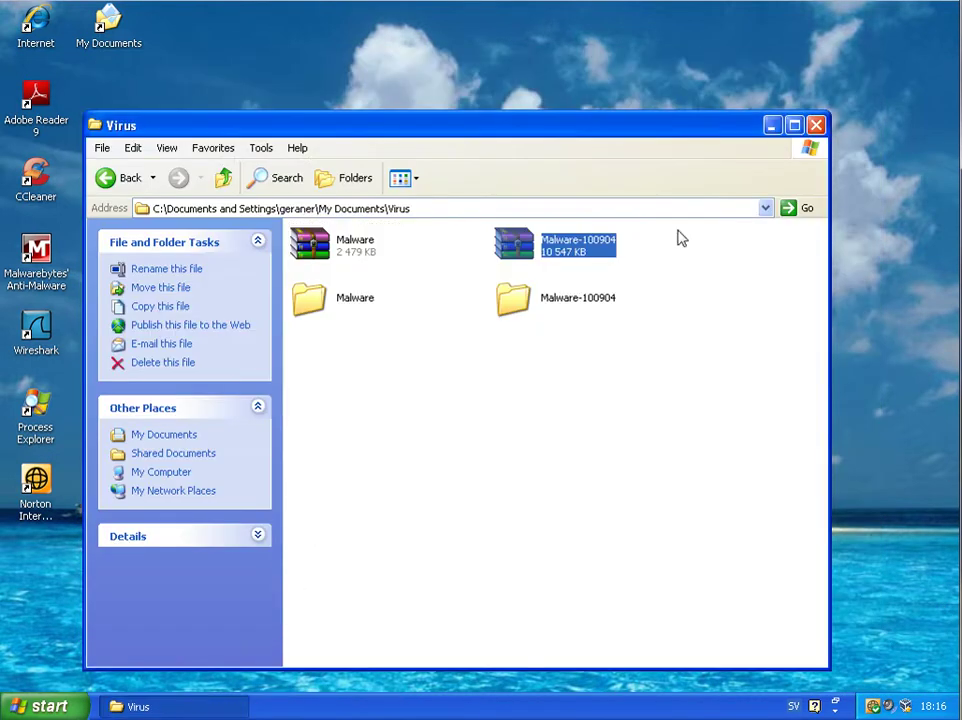
double_click(345, 310)
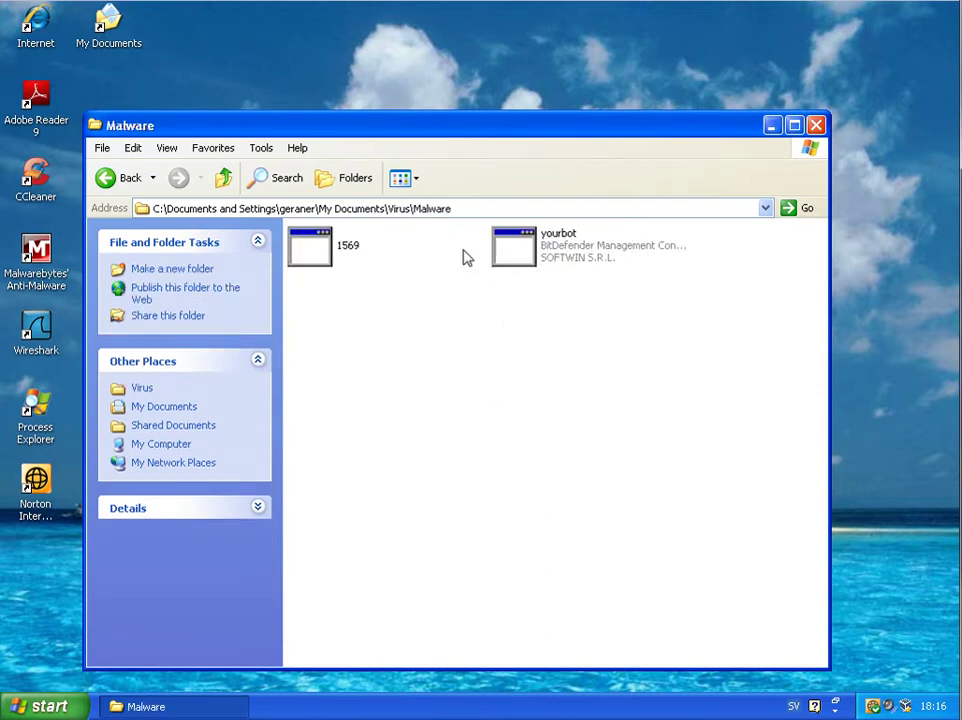
mouse_move(325, 247)
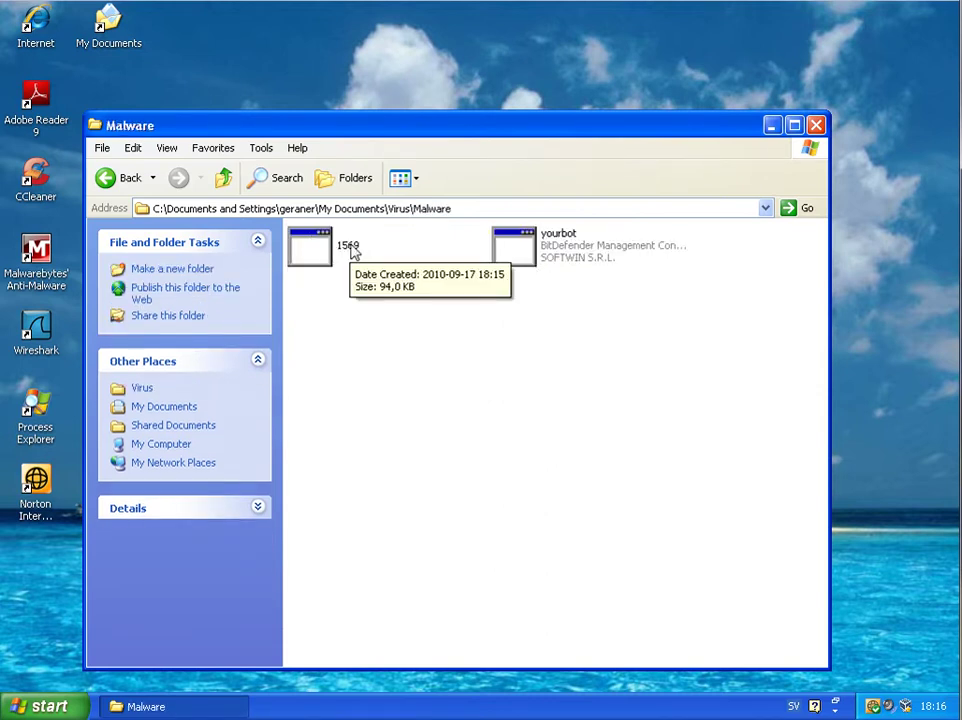
left_click(349, 249)
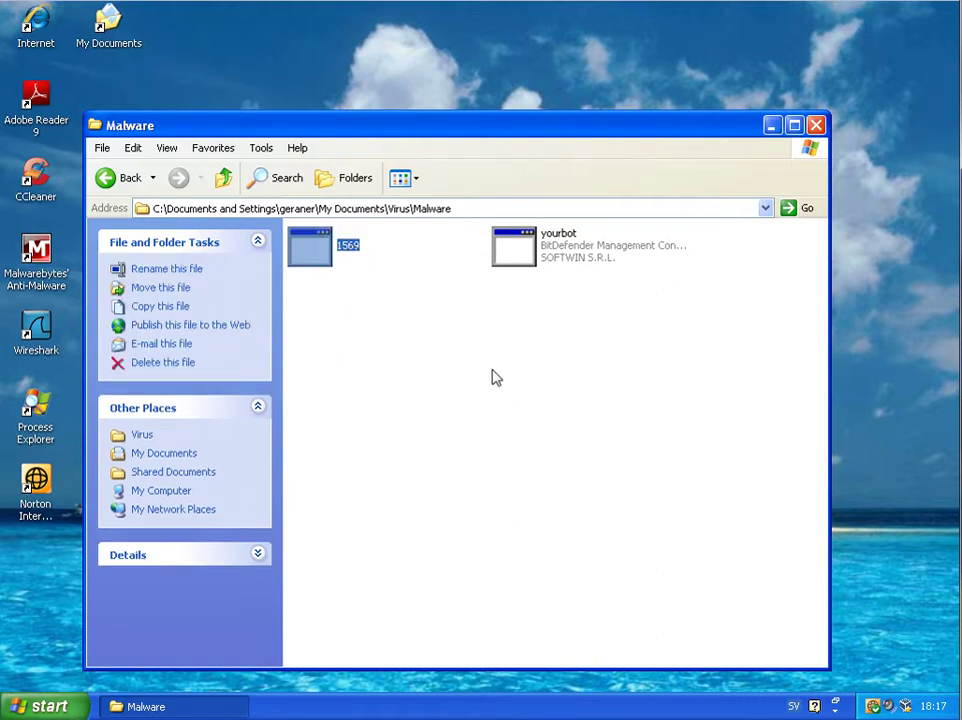
double_click(32, 398)
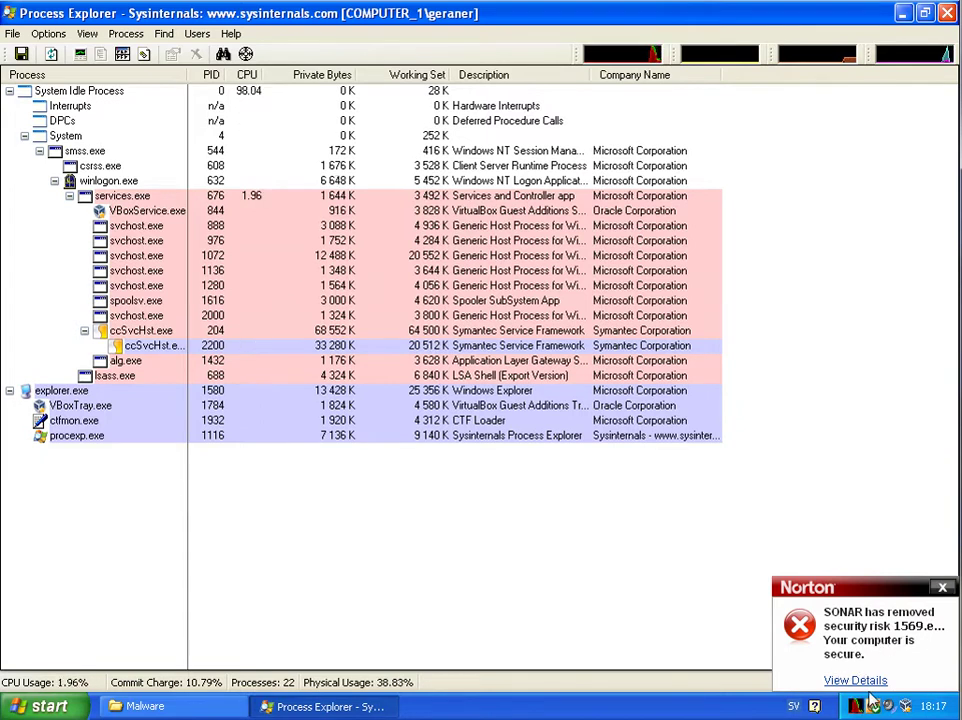
left_click(872, 684)
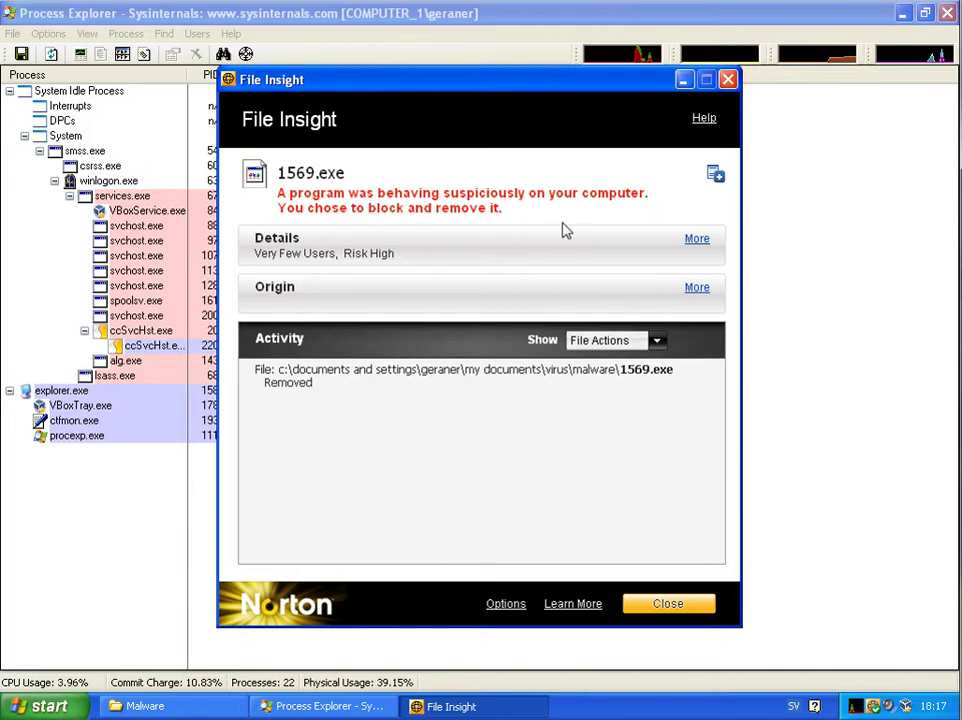
left_click(695, 605)
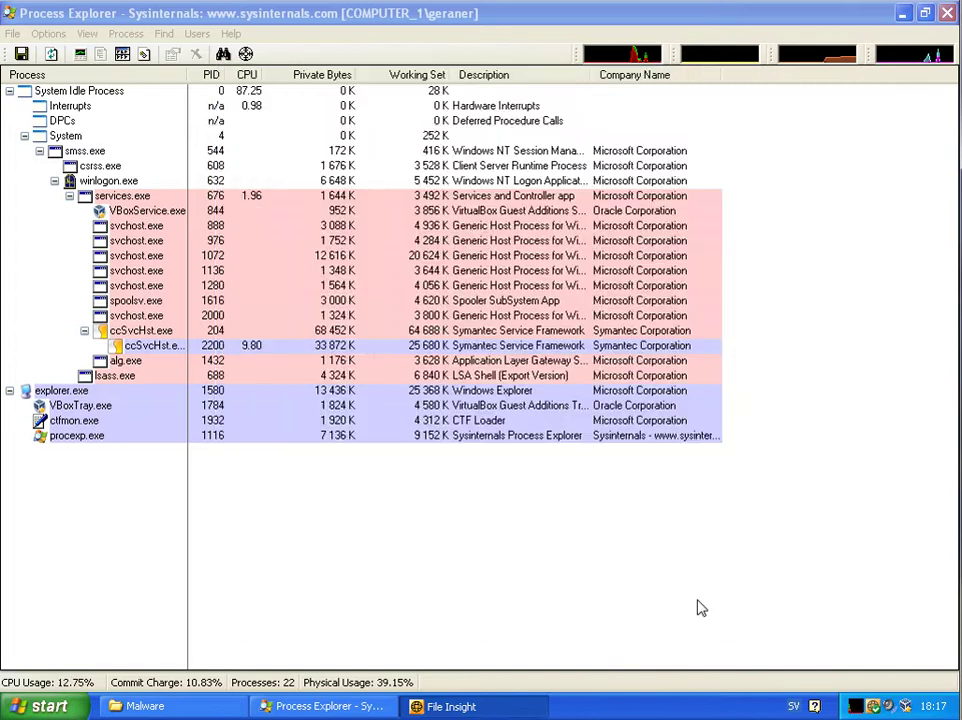
Run the yourbot sample and watch Norton's Auto-Protect block it in Process Explorer.
left_click(903, 13)
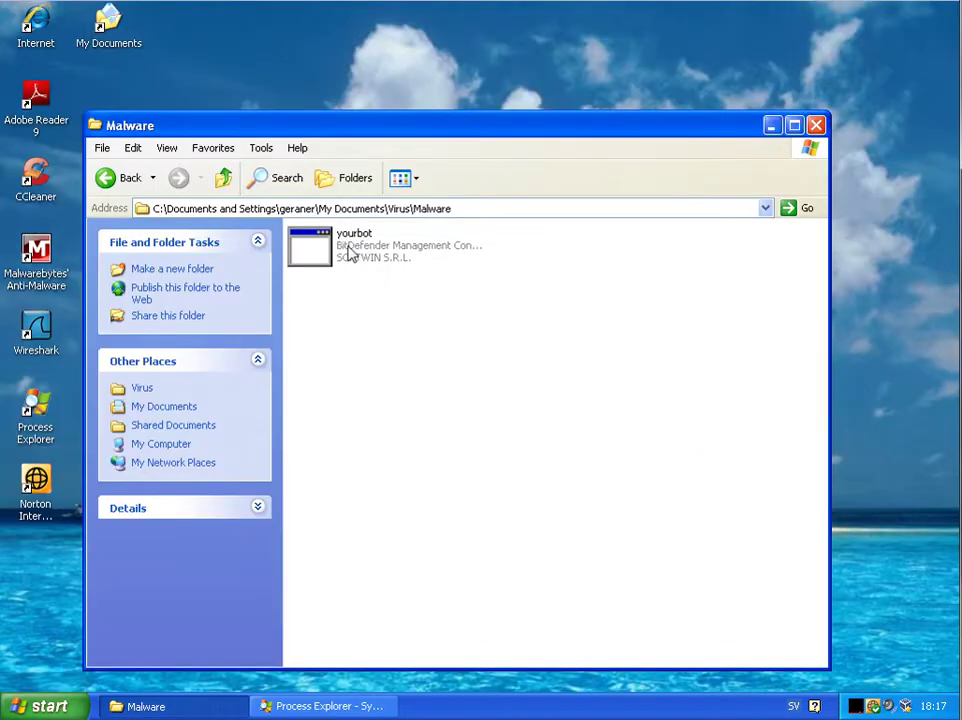
left_click(348, 261)
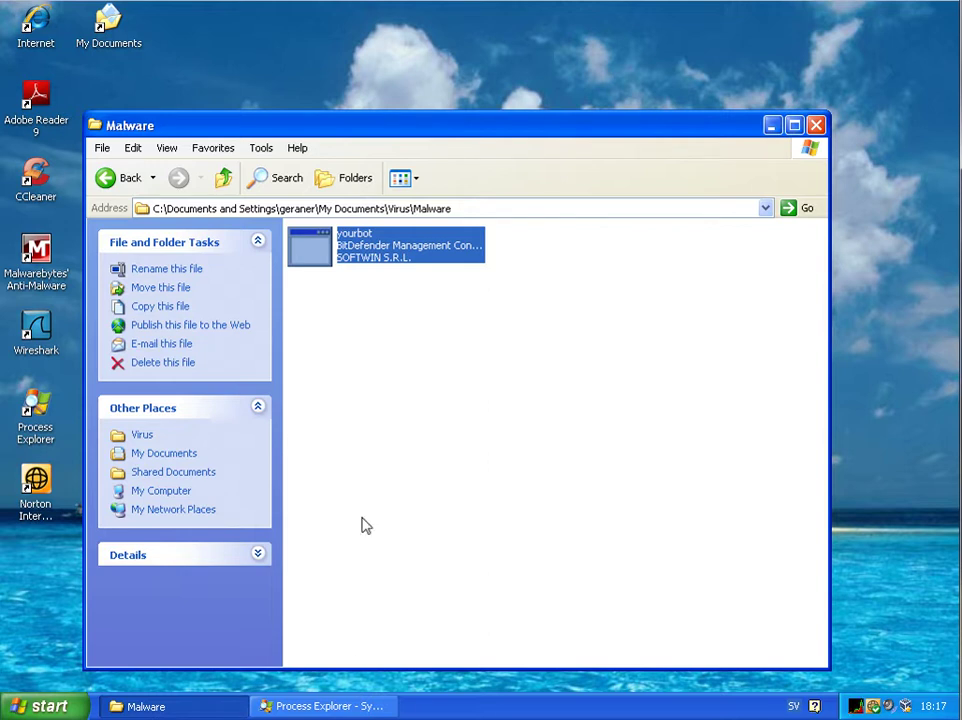
left_click(354, 705)
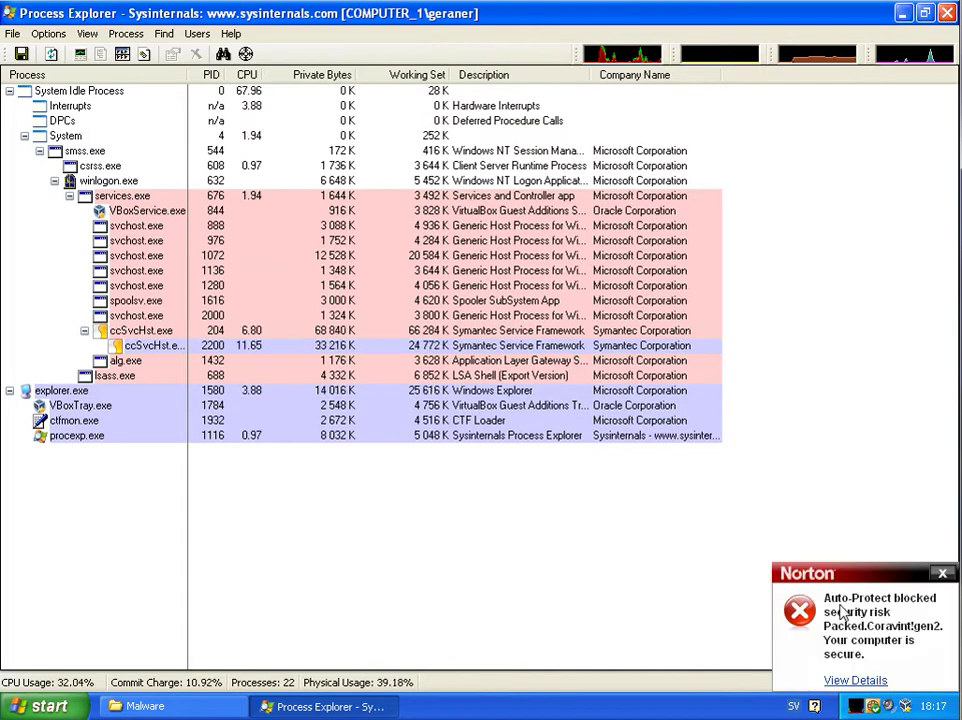
left_click(903, 13)
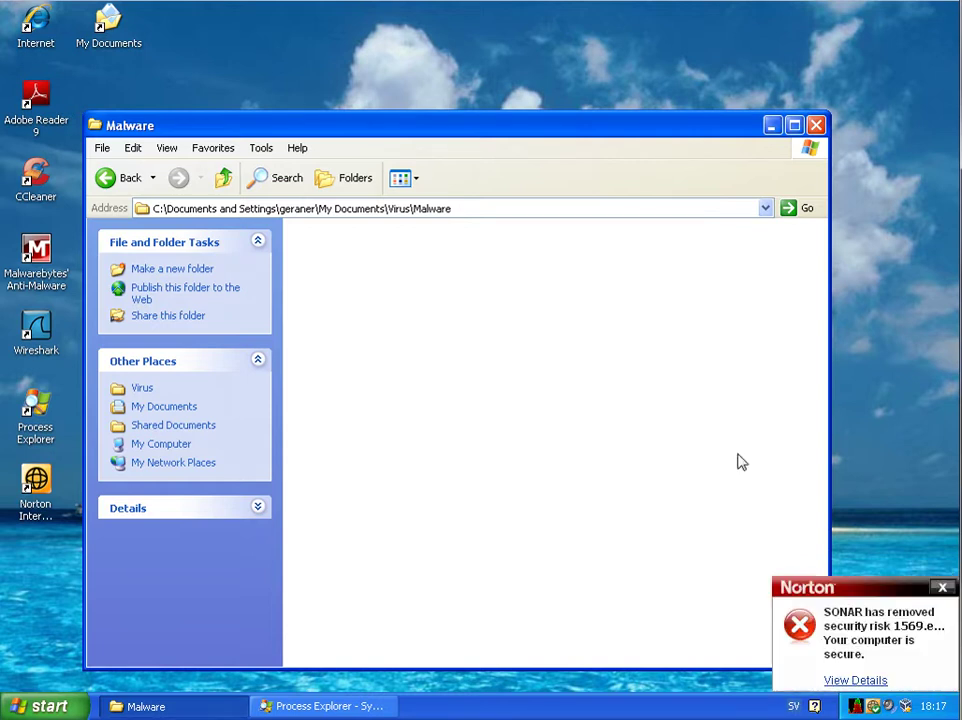
Return to the Virus folder, open Malware-100904 and select the CCcasinoDE installer.
left_click(942, 588)
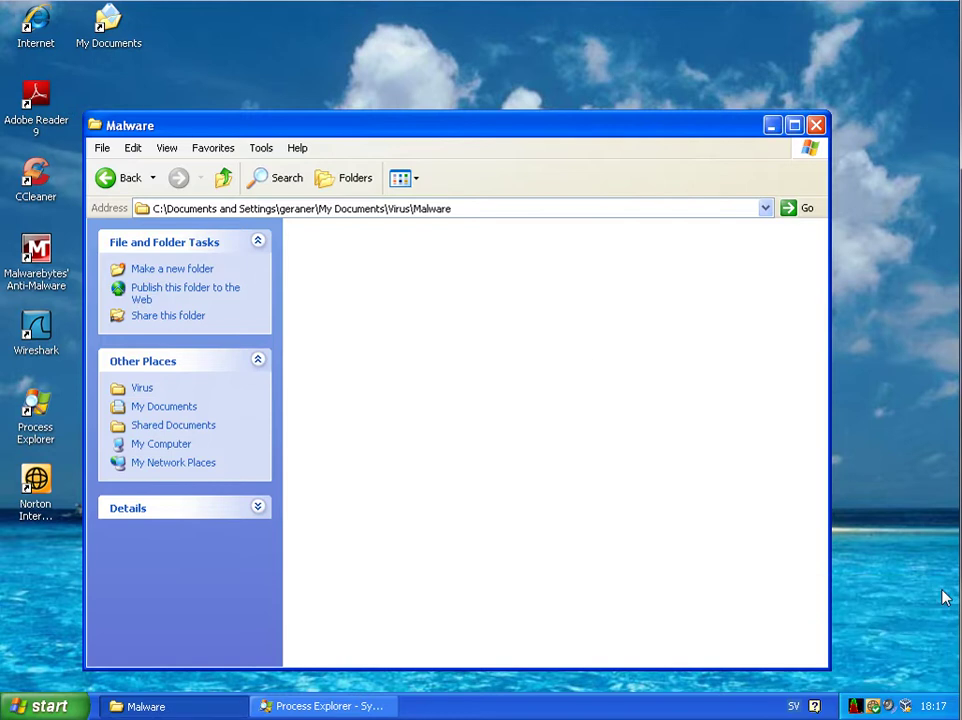
left_click(122, 177)
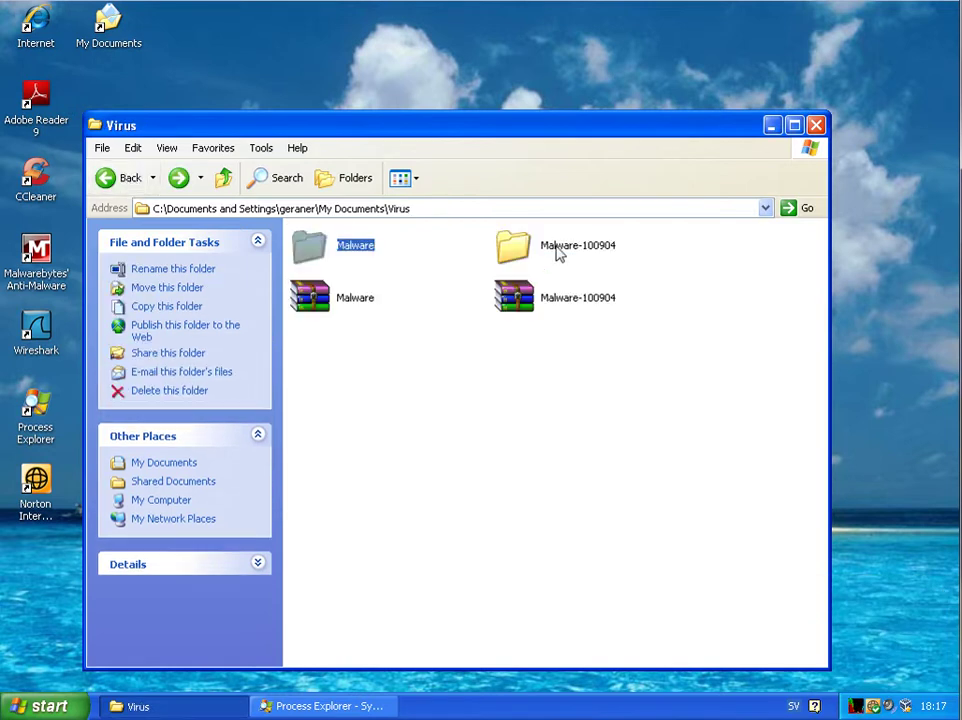
double_click(558, 250)
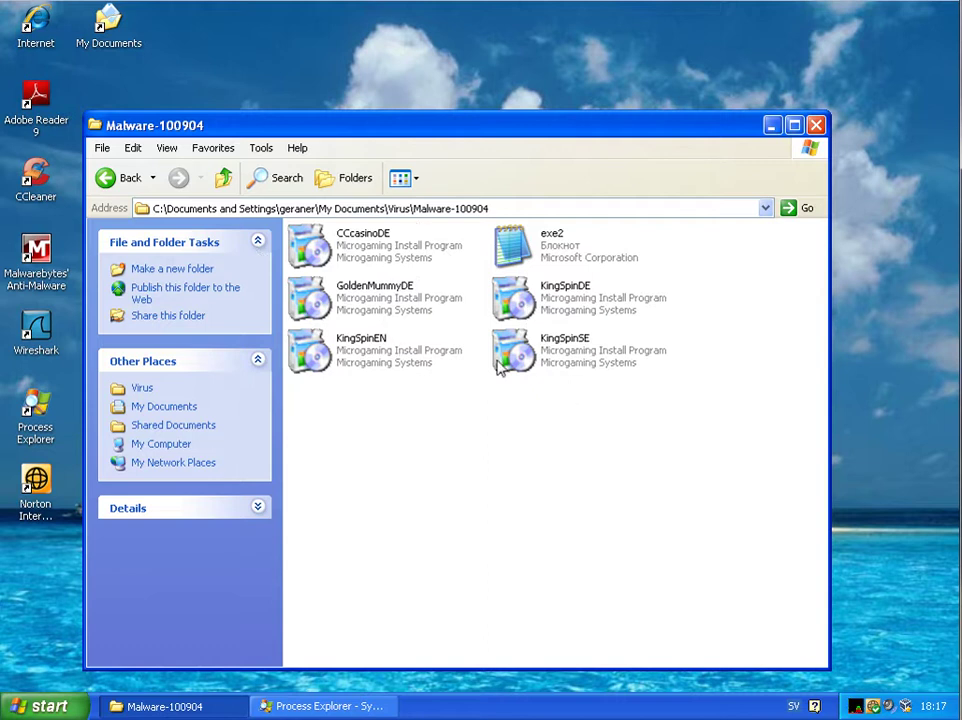
left_click(370, 250)
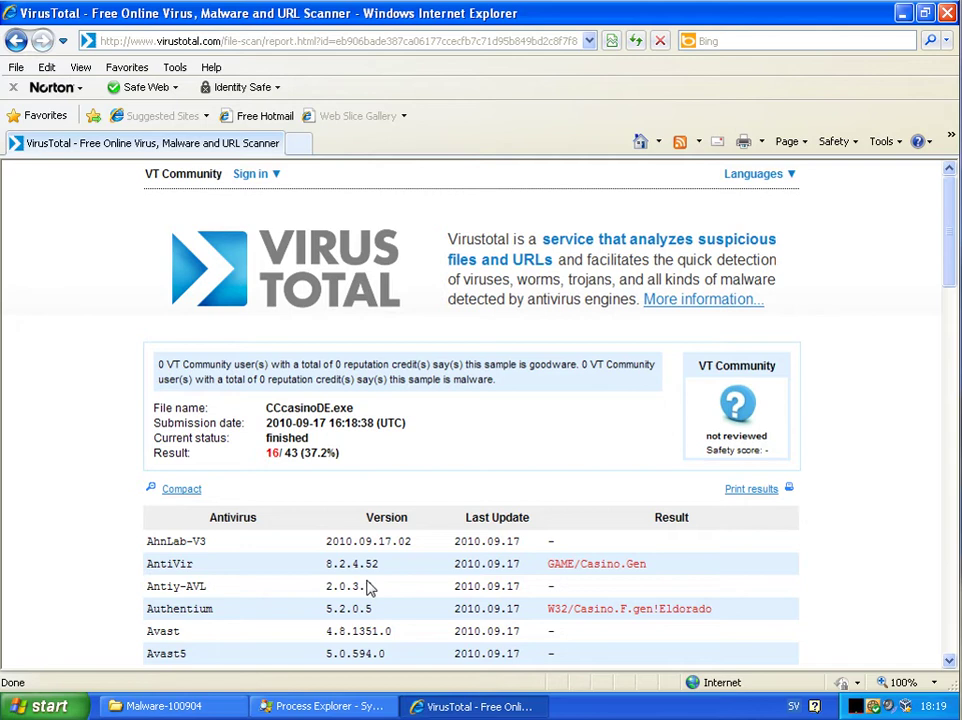
Bring up the VirusTotal report for CCcasinoDE.exe and inspect its scanned file name.
left_click(160, 706)
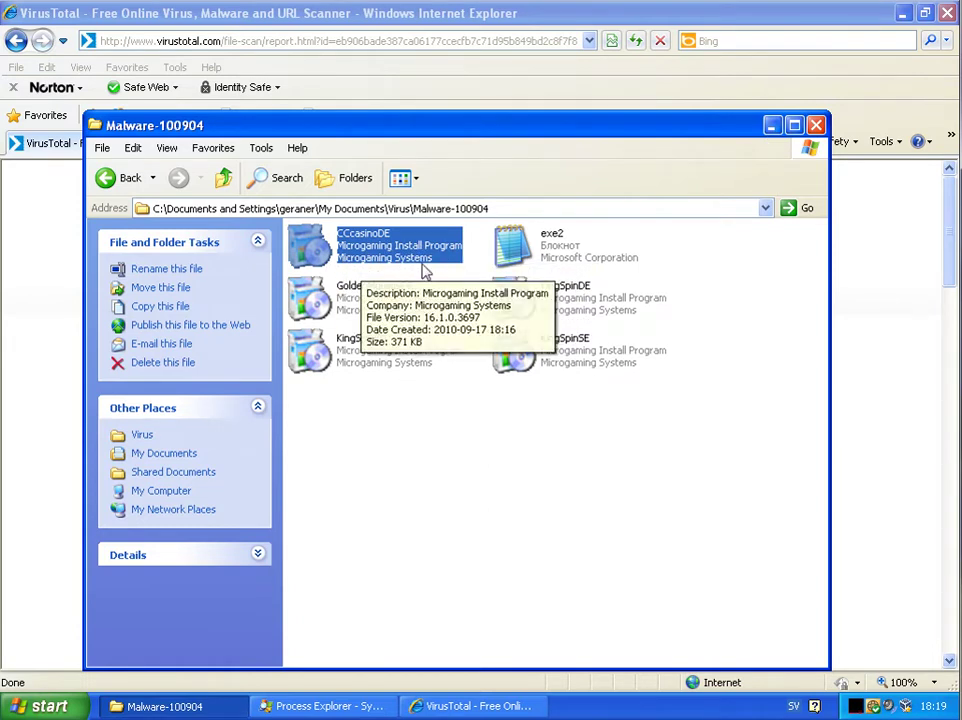
left_click(772, 127)
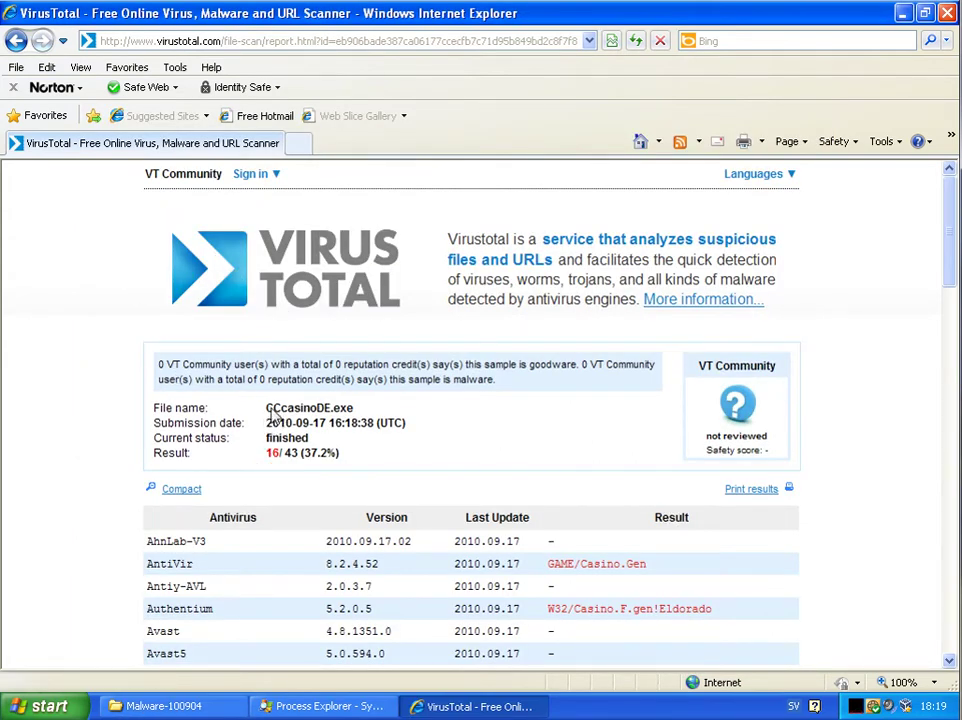
mouse_move(270, 415)
left_mouse_down()
mouse_move(381, 413)
mouse_move(215, 430)
left_mouse_up()
left_click(354, 421)
double_click(339, 410)
left_click(421, 437)
Scroll through the antivirus results showing 16 of 43 detections, then close Internet Explorer.
mouse_move(950, 233)
left_mouse_down()
mouse_move(945, 251)
mouse_move(840, 274)
left_mouse_up()
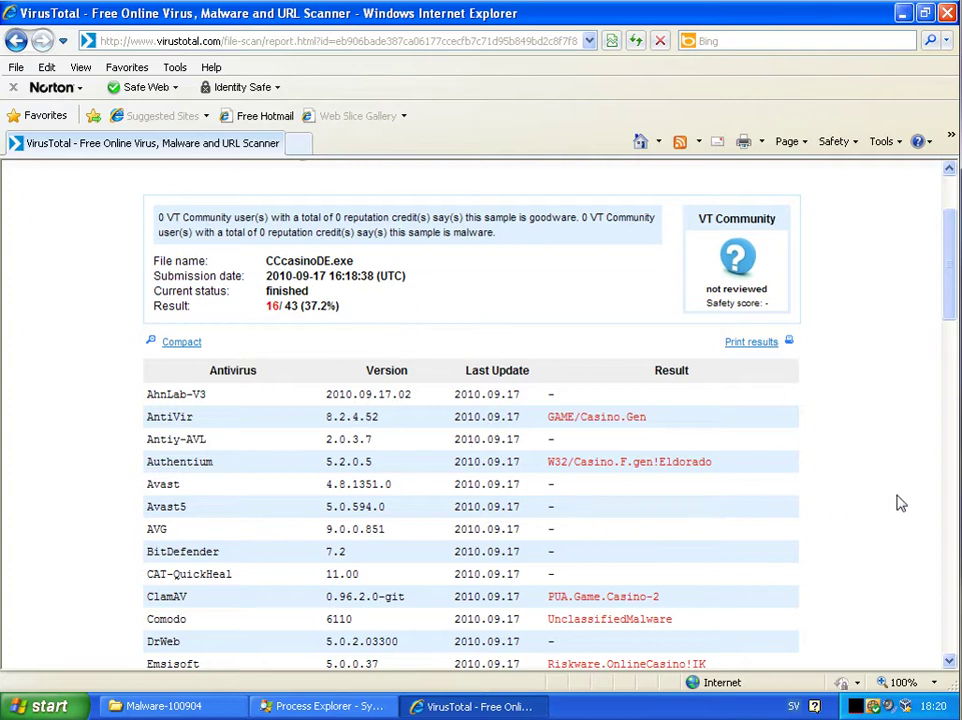
scroll(950, 290, "down", 3)
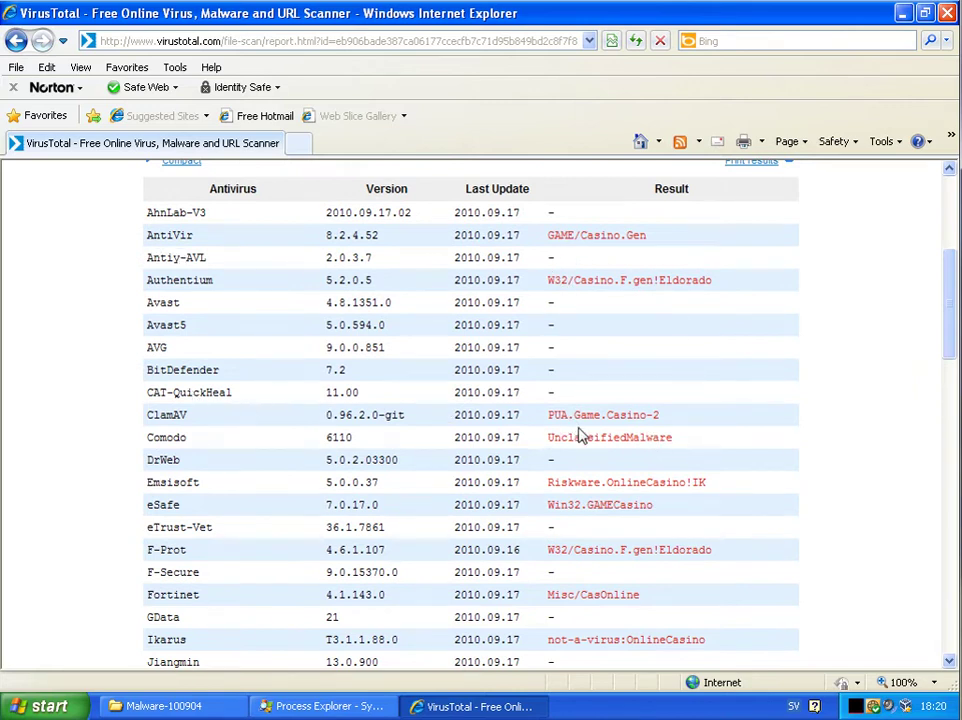
scroll(620, 436, "down", 1)
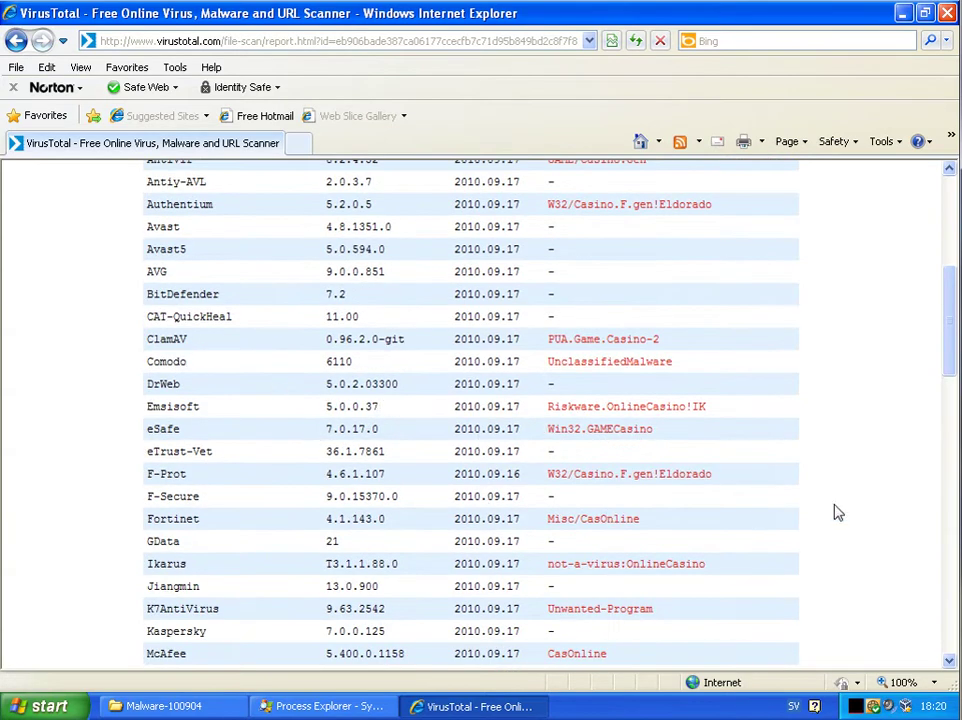
left_click_drag(955, 341, 953, 377)
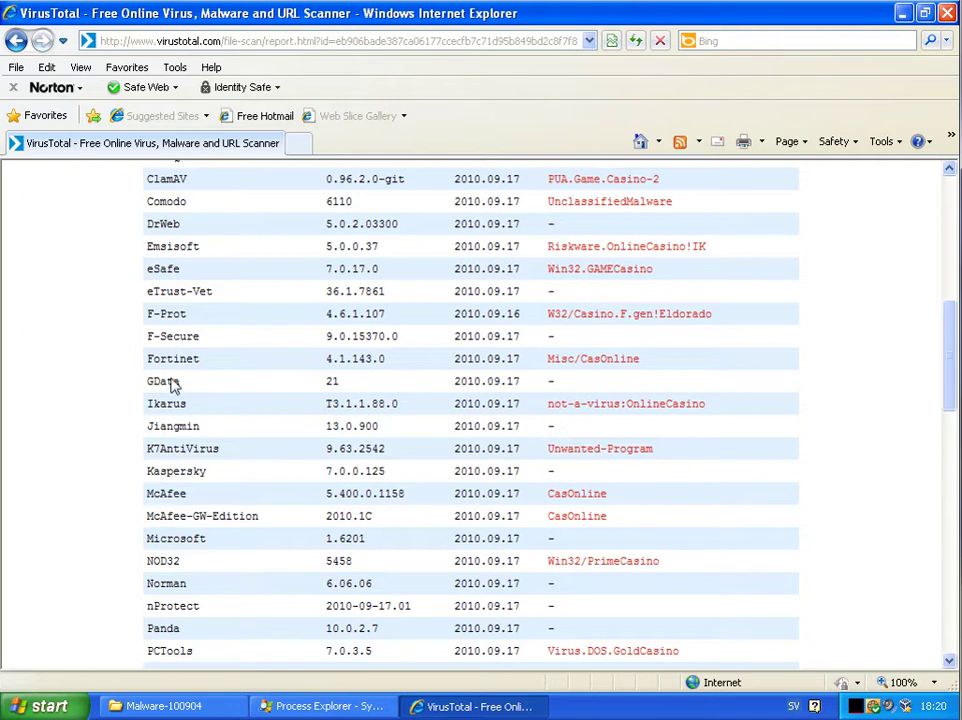
scroll(600, 430, "down", 2)
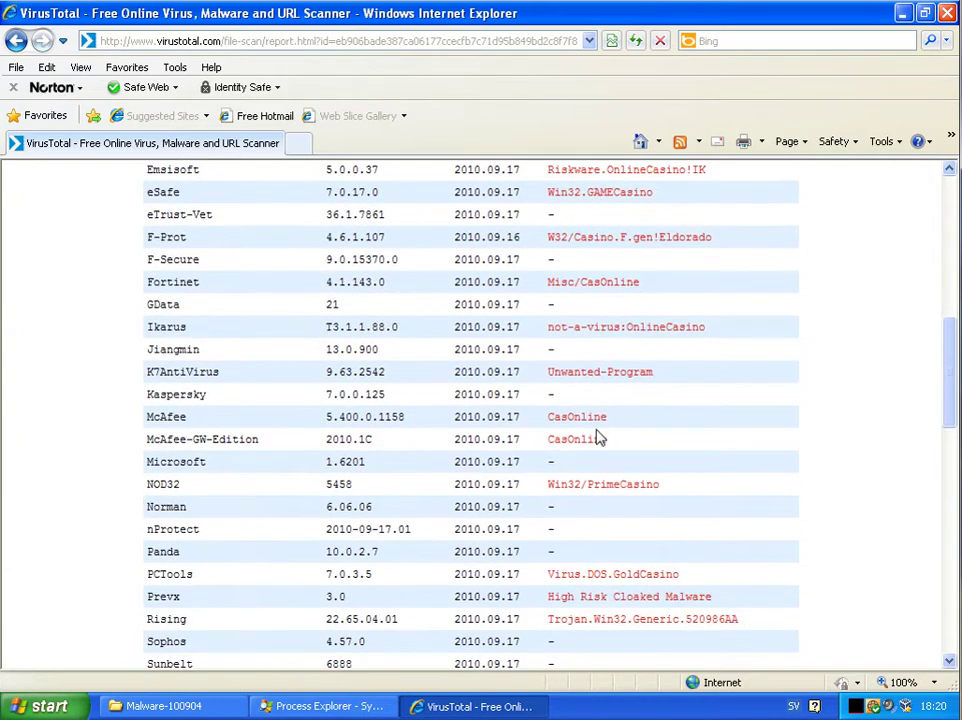
scroll(597, 437, "down", 2)
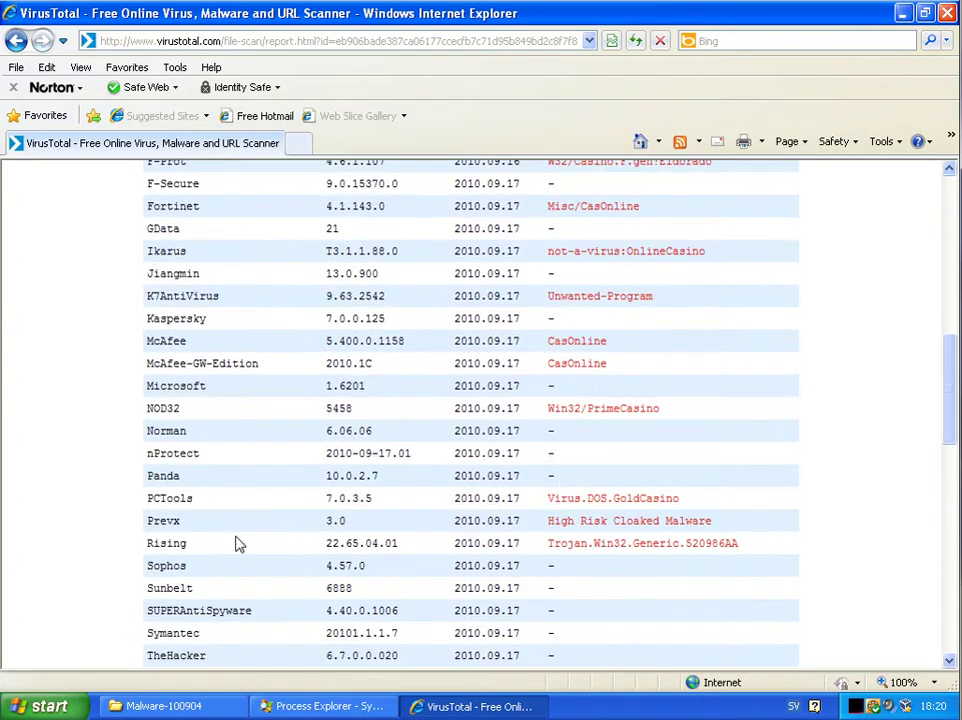
scroll(665, 552, "down", 2)
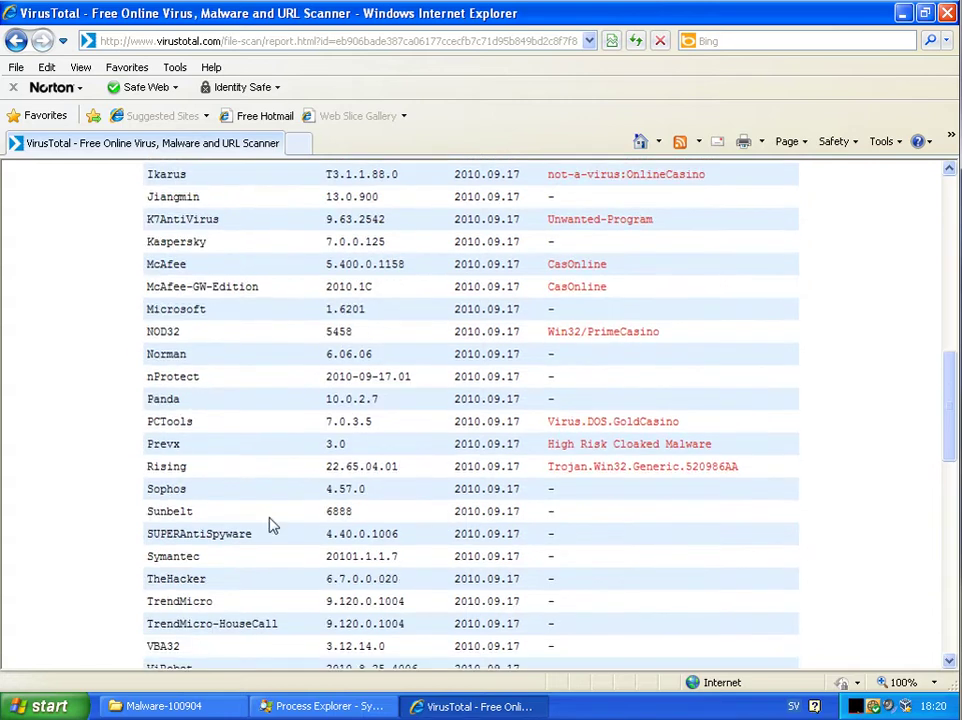
scroll(270, 522, "down", 2)
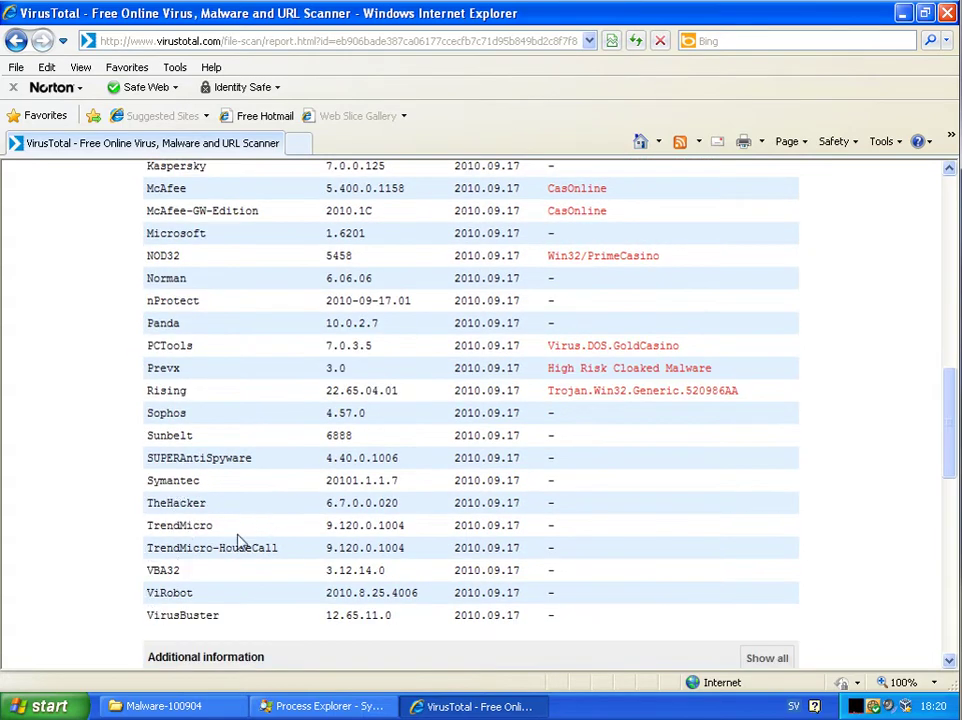
scroll(557, 587, "down", 2)
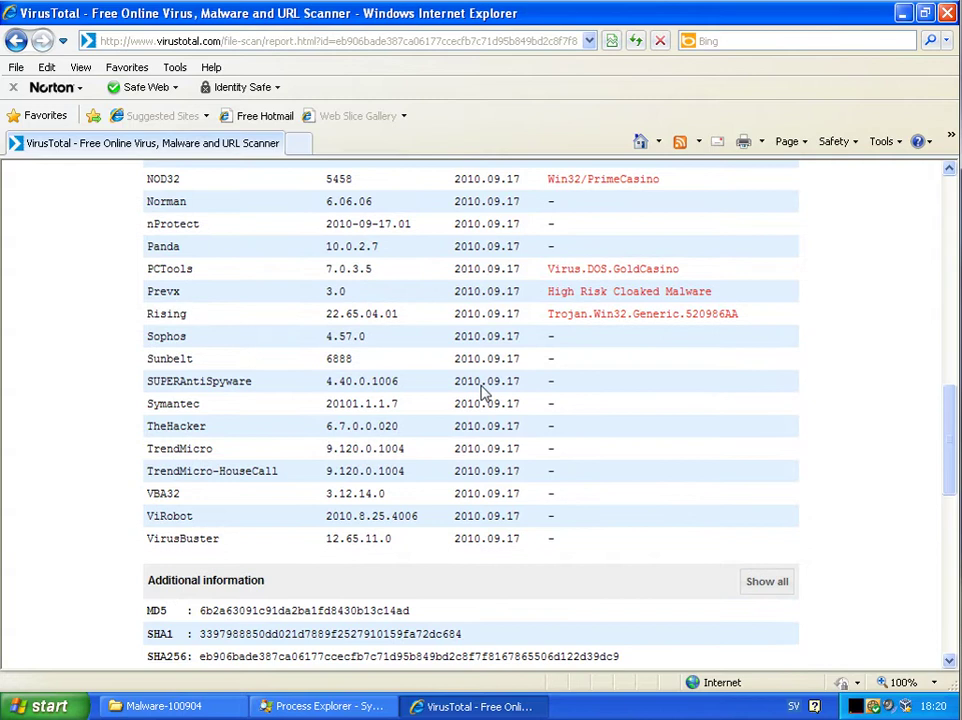
scroll(852, 498, "up", 12)
scroll(701, 475, "up", 9)
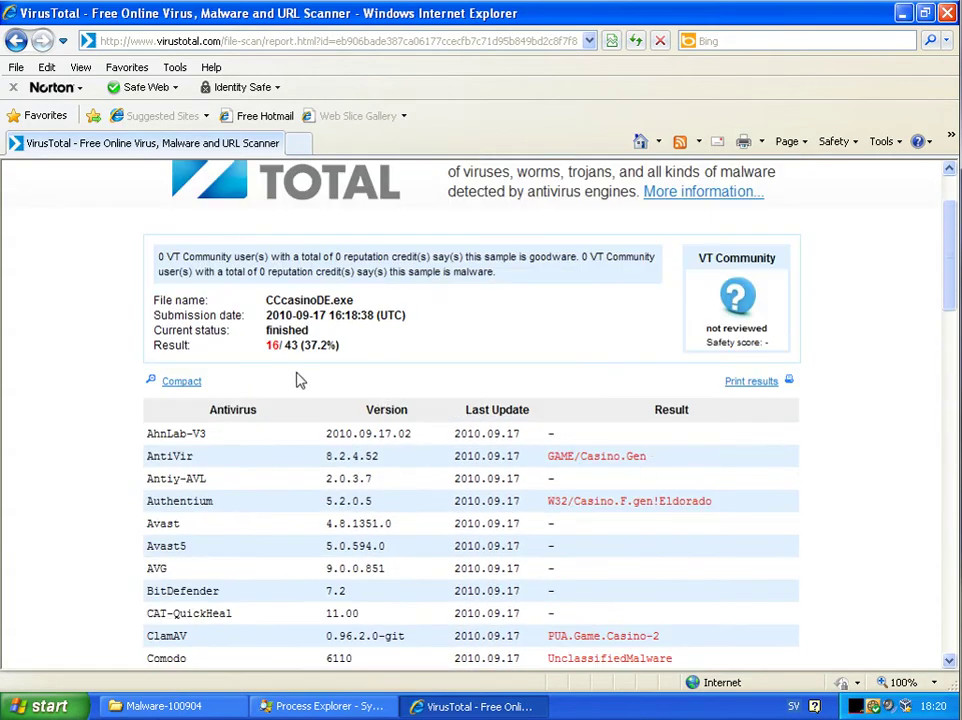
scroll(297, 380, "up", 2)
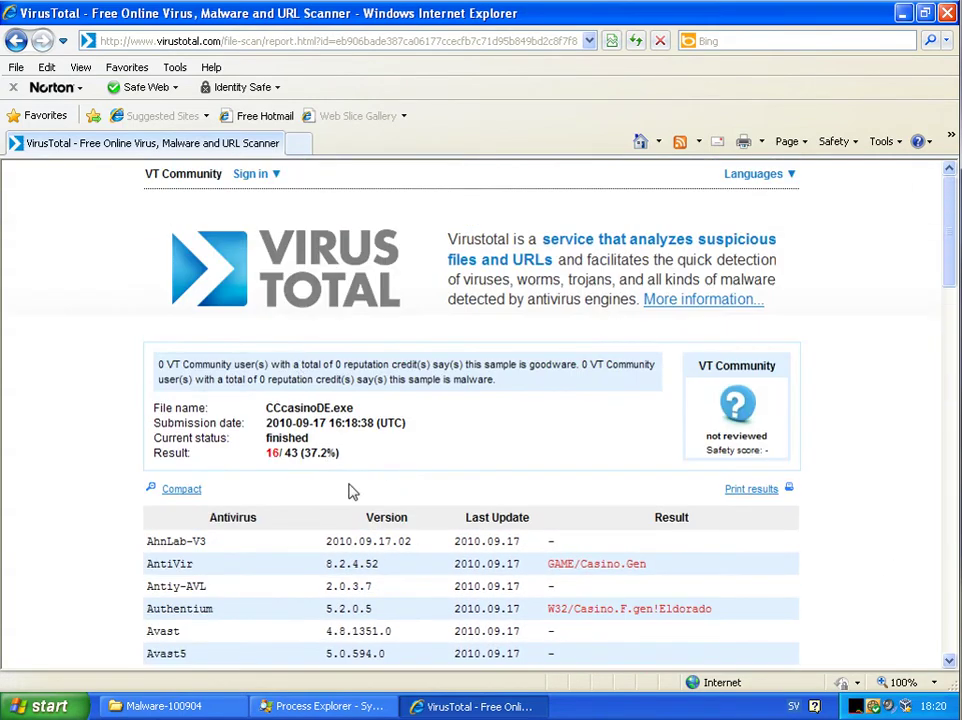
scroll(533, 511, "down", 2)
scroll(584, 486, "down", 3)
scroll(586, 477, "down", 4)
scroll(586, 477, "down", 6)
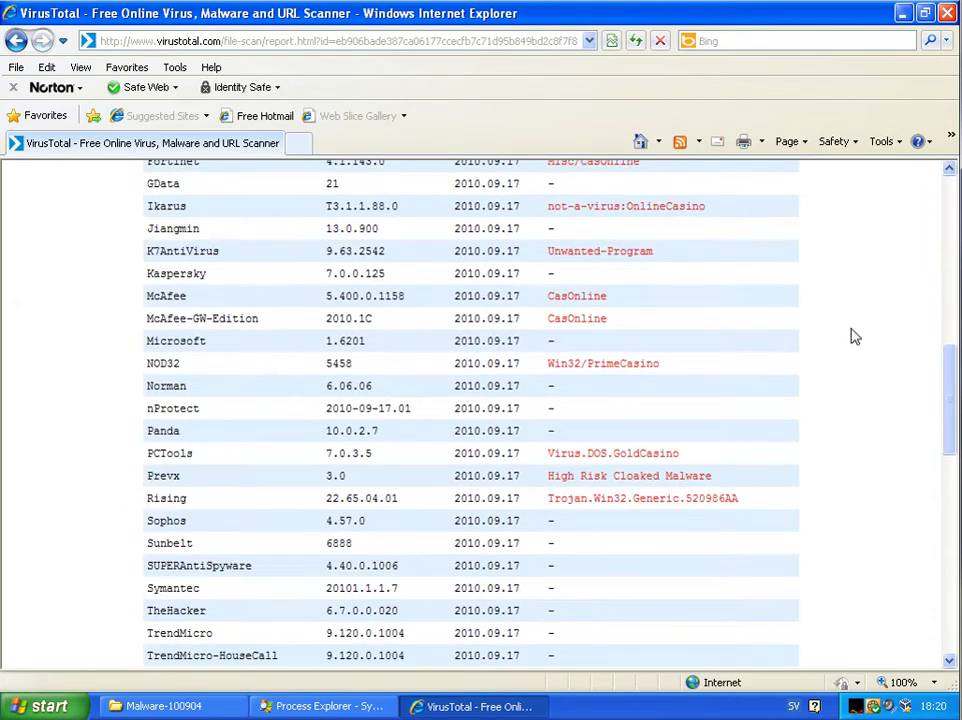
scroll(501, 455, "down", 4)
scroll(683, 436, "up", 1)
scroll(760, 340, "up", 5)
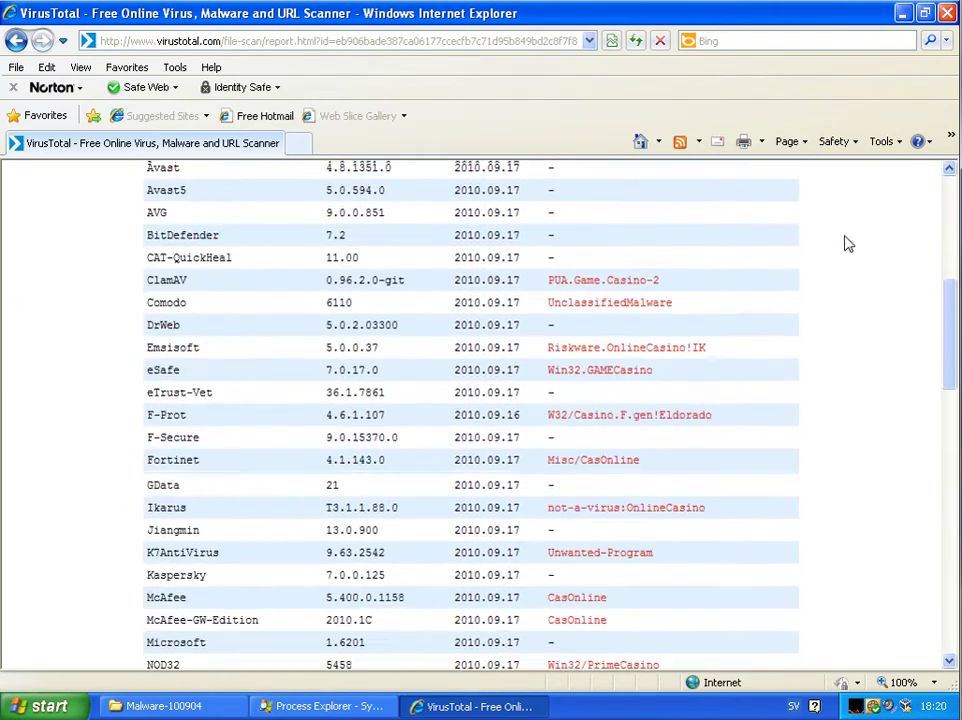
left_click(947, 13)
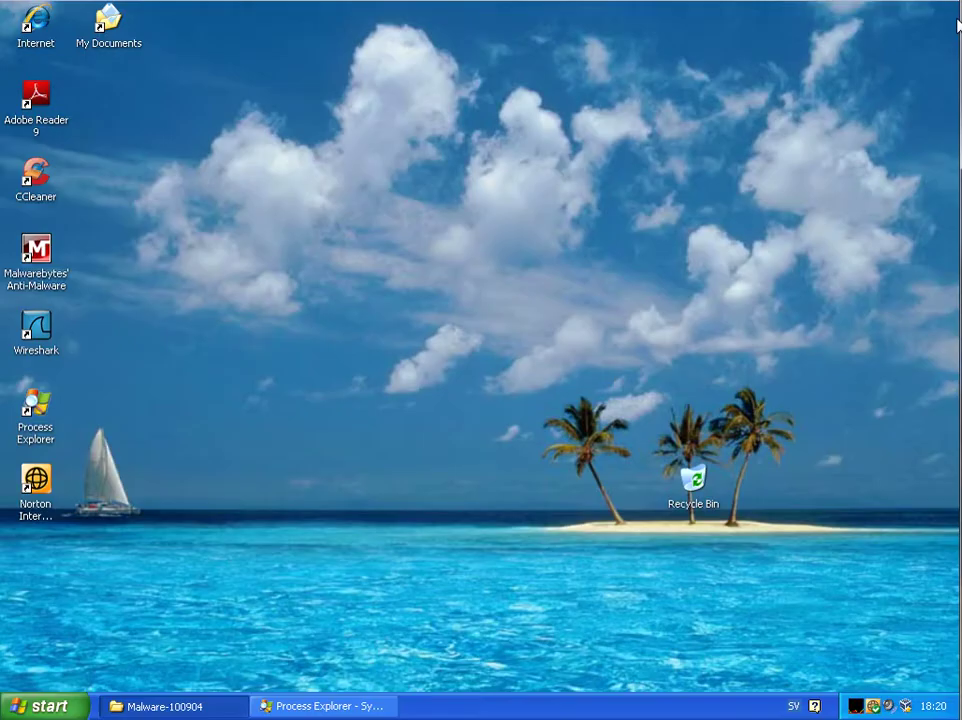
Launch the CCcasinoDE installer and start the Casino installieren download.
left_click(230, 705)
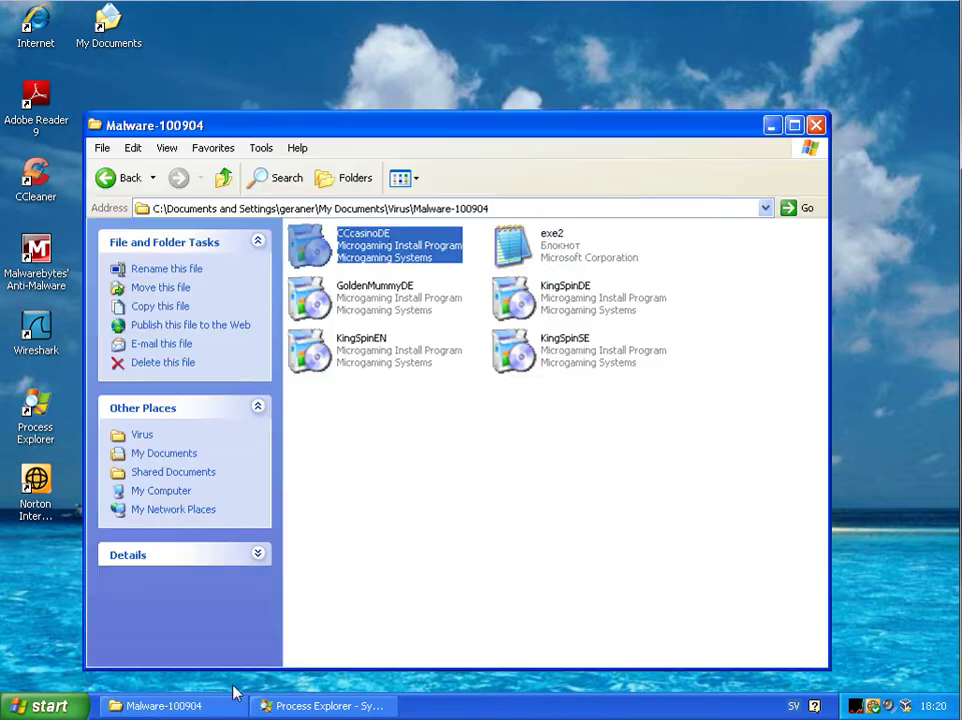
double_click(378, 250)
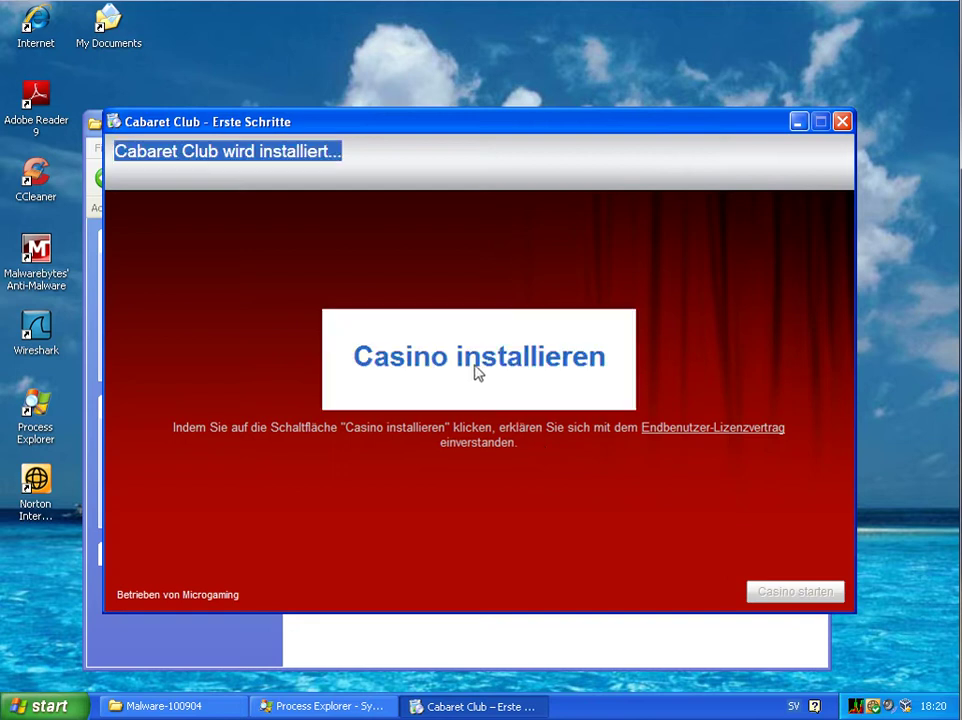
left_click(477, 370)
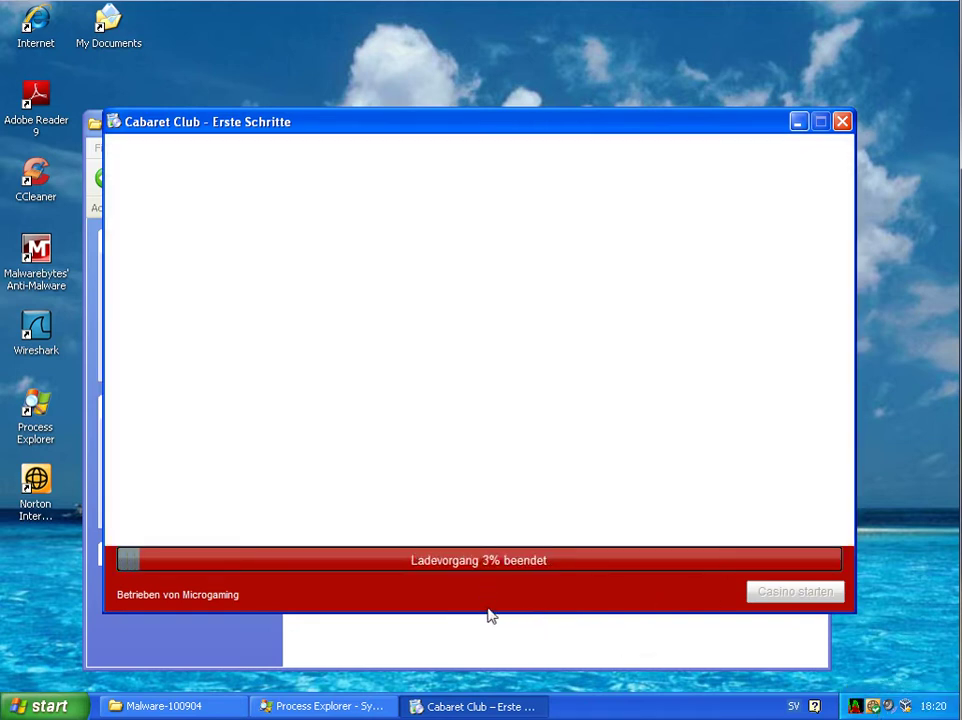
Choose the free Übungsspiel practice game and skip registration so Cabaret Club installs.
left_click(413, 639)
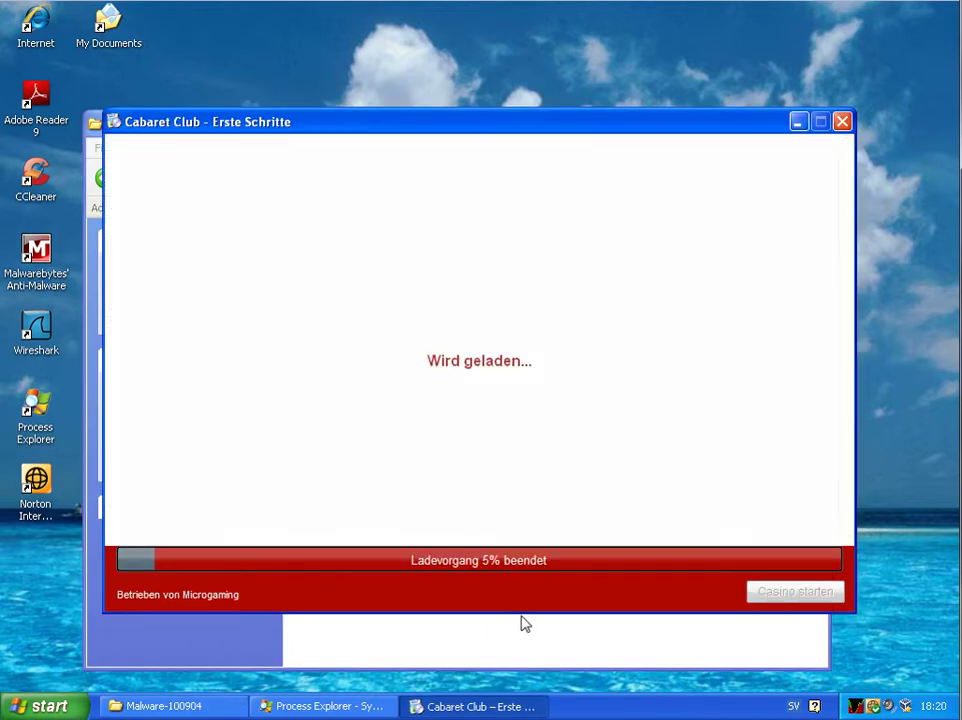
left_click(517, 652)
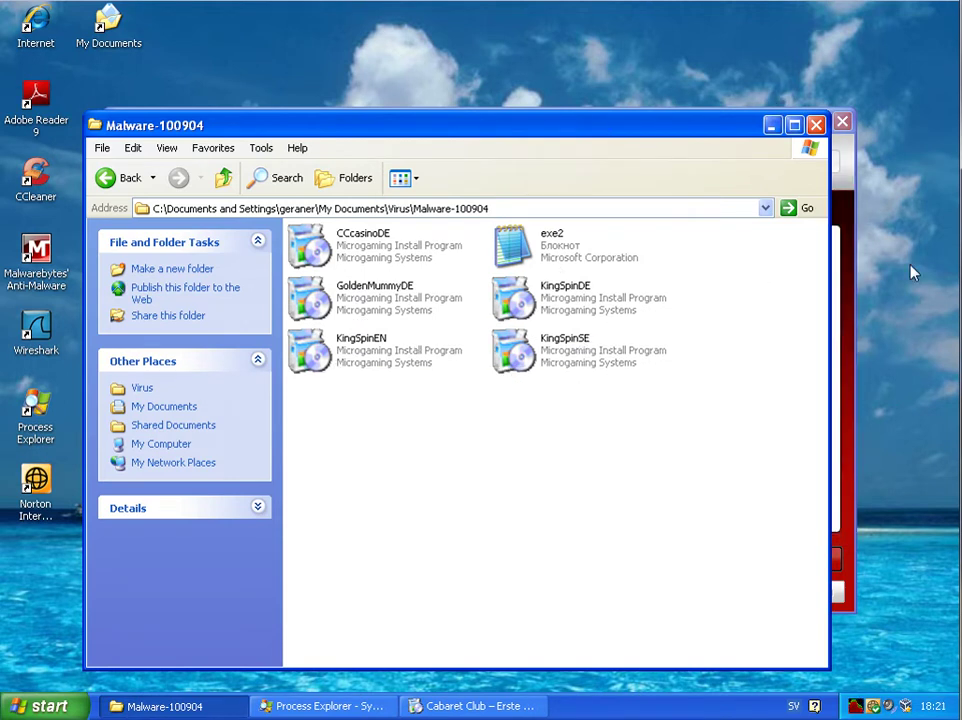
left_click(772, 126)
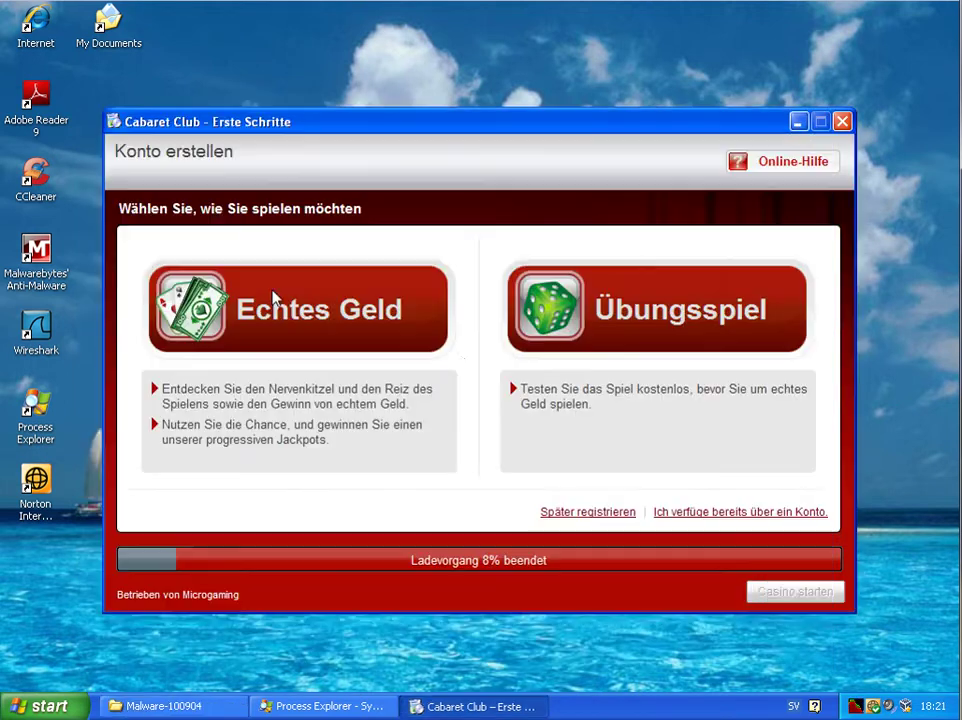
left_click(432, 313)
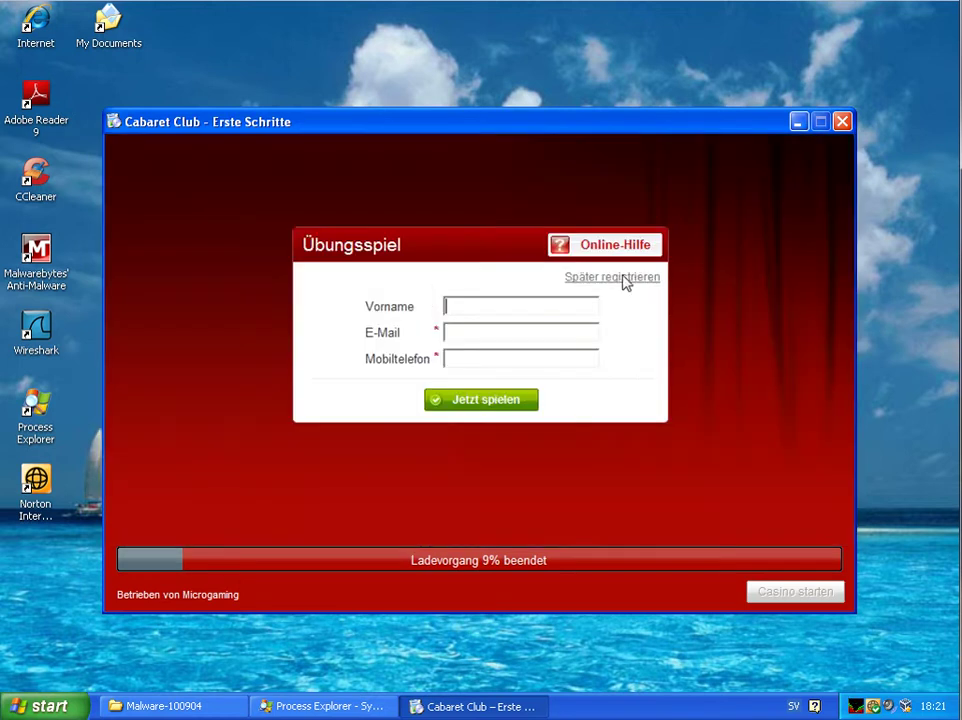
left_click(625, 279)
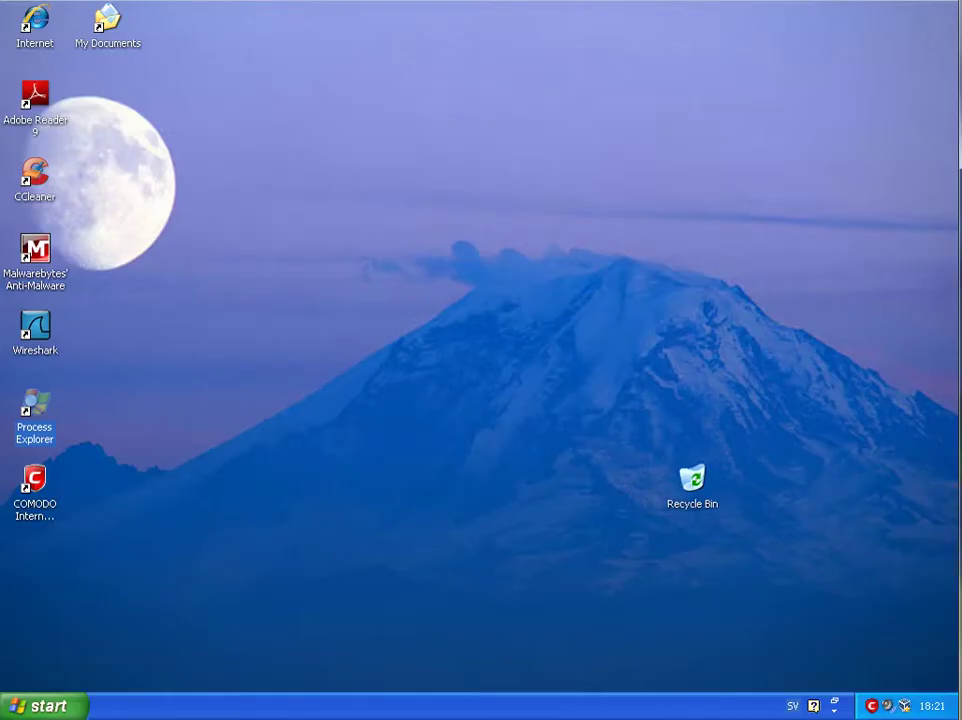
On the Comodo machine, extract My Documents > Virus > Malware.zip with its password.
double_click(100, 25)
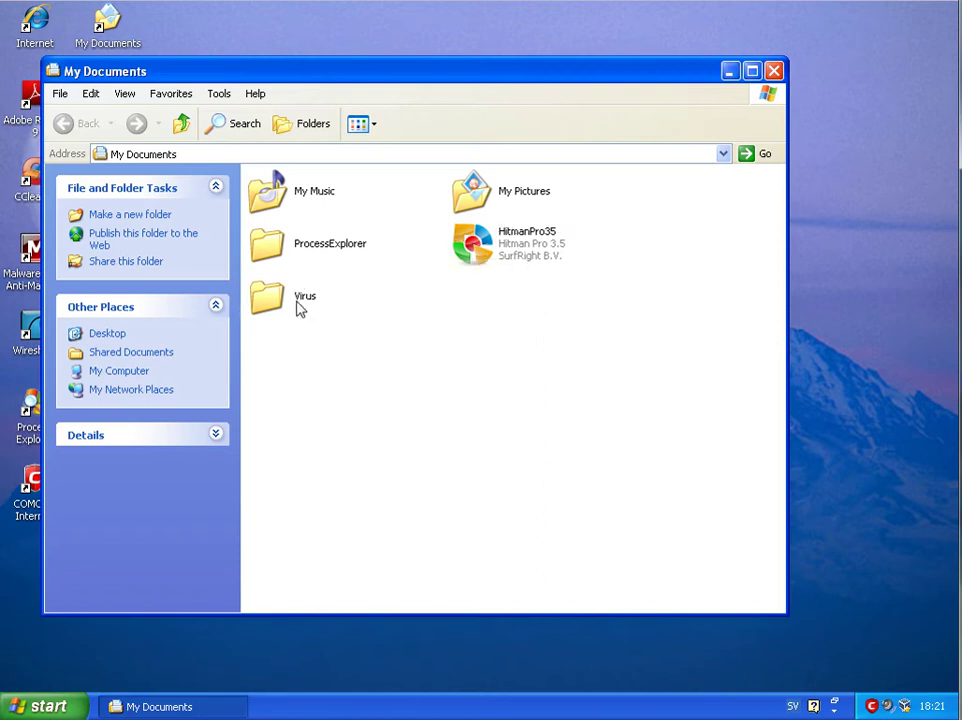
double_click(298, 303)
left_click(288, 198)
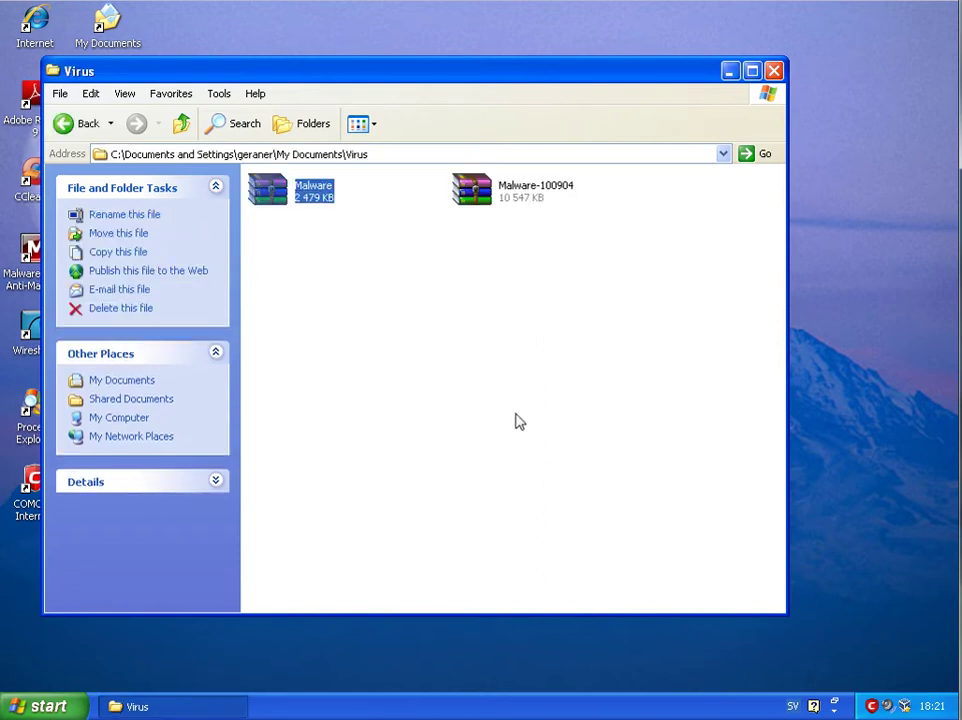
double_click(268, 188)
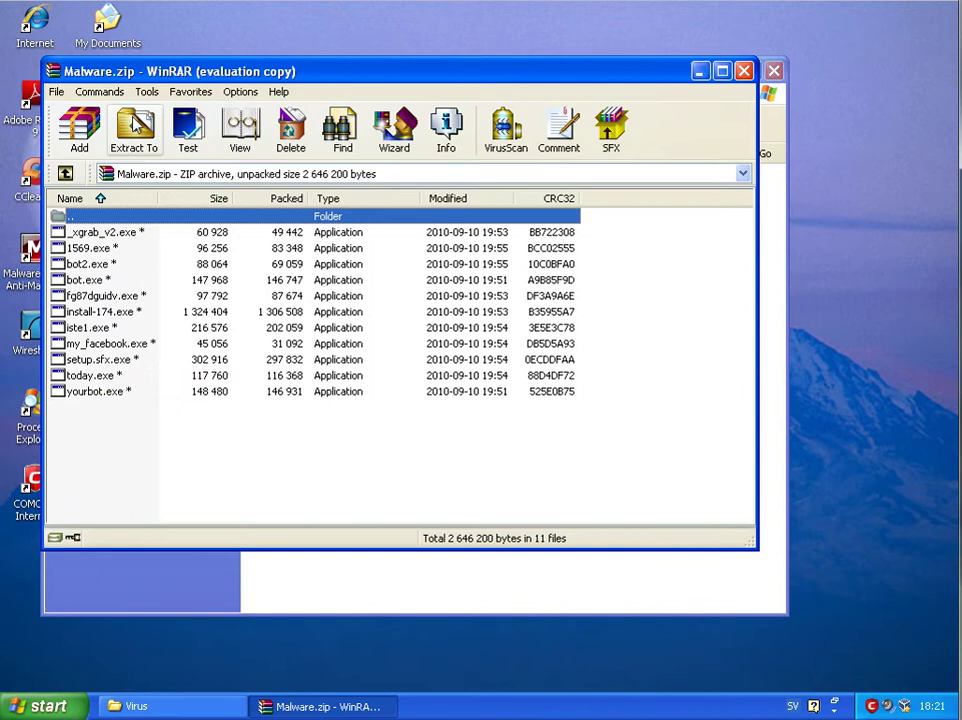
left_click(134, 135)
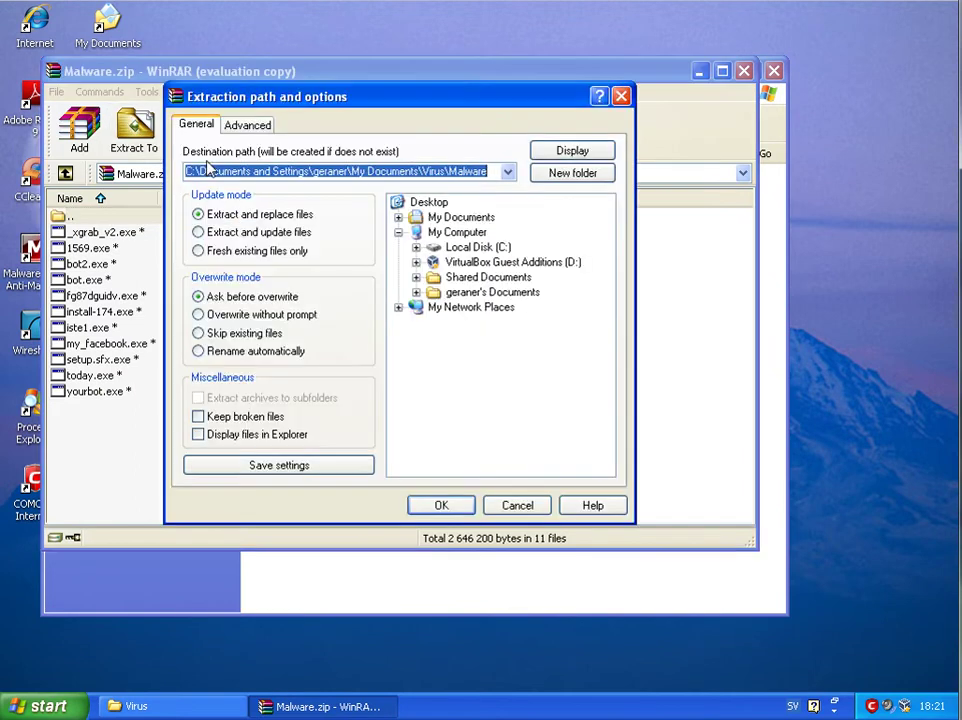
key("Return")
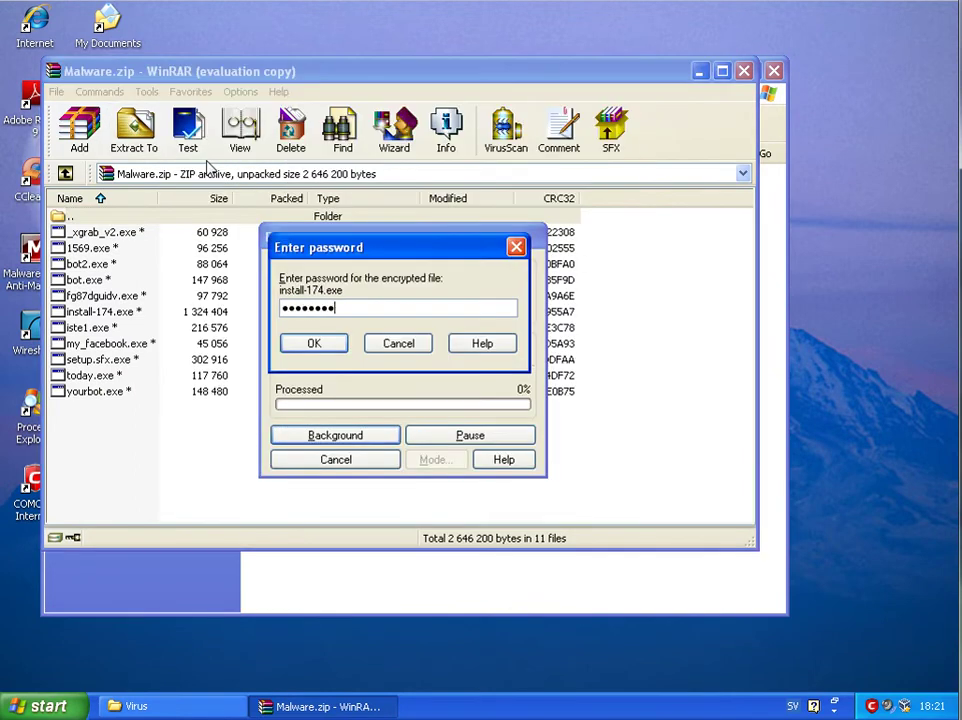
key("Return")
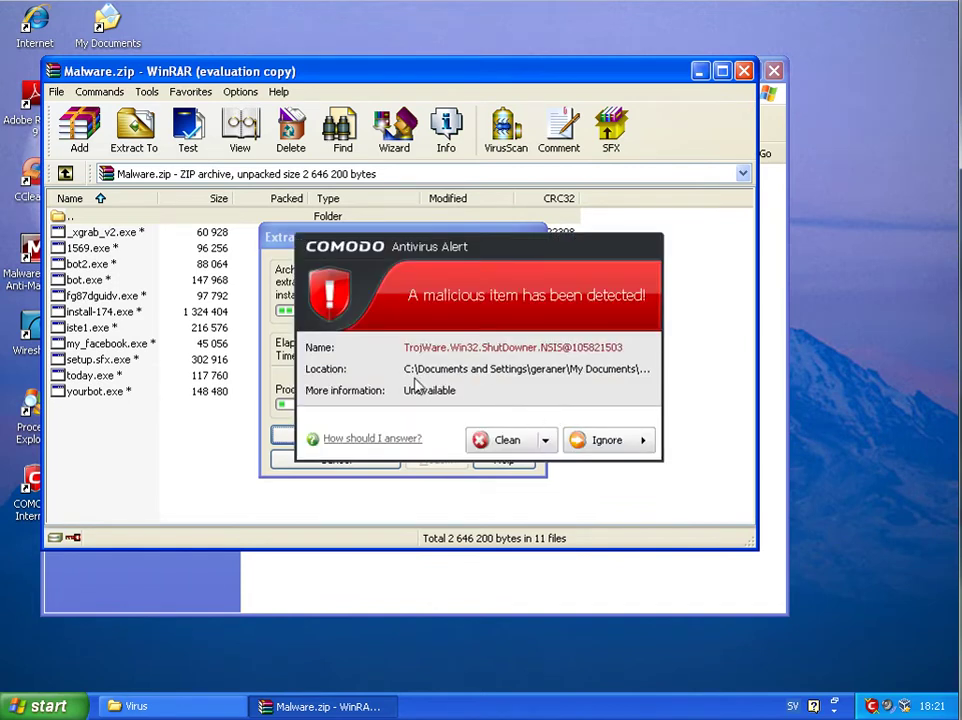
Clean the ShutDowner, GameThief and Zbot detections in Comodo's alerts, then close the archive.
left_click(500, 442)
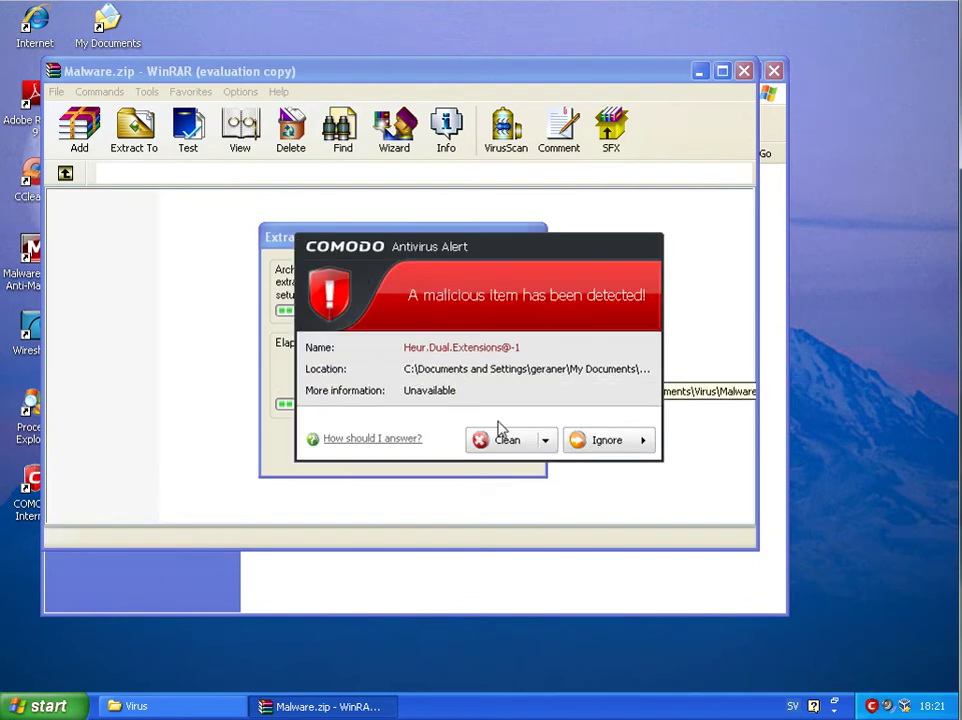
left_click(515, 446)
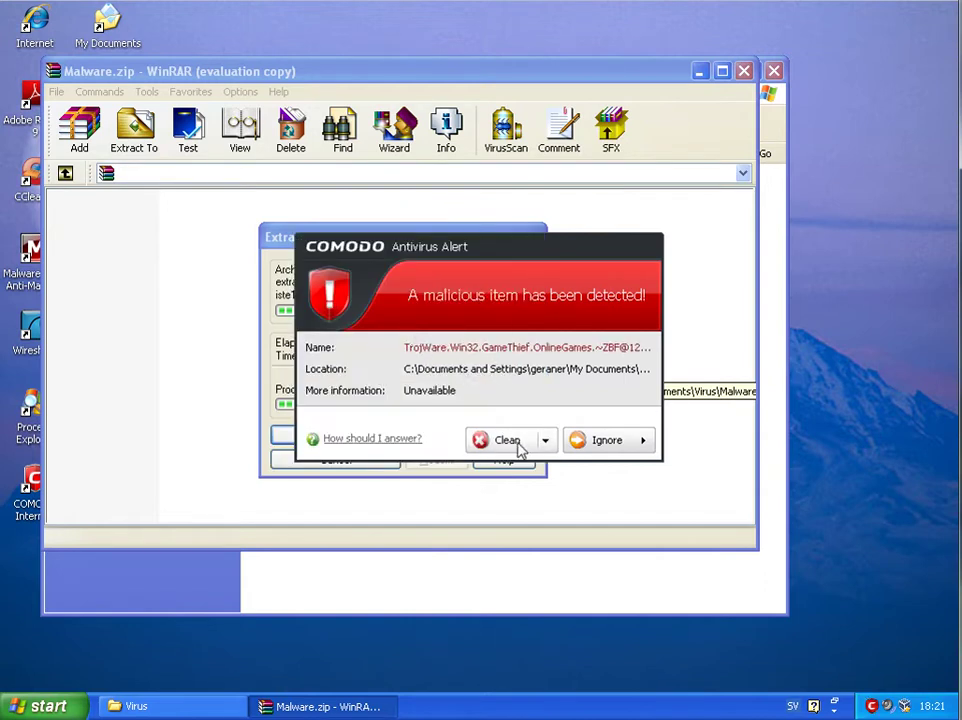
left_click(510, 441)
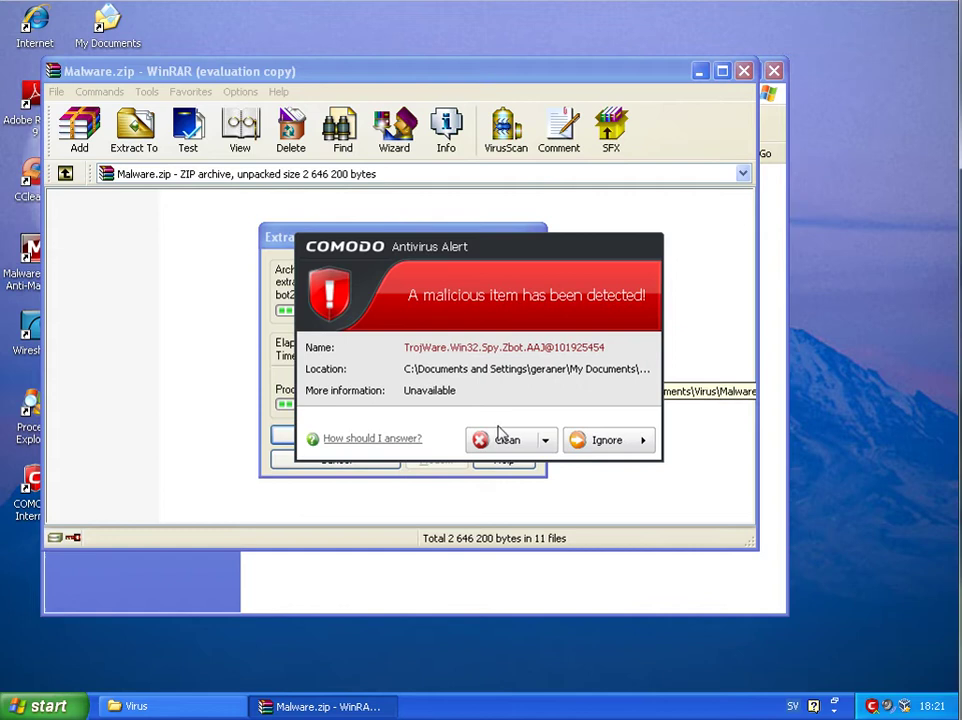
left_click(547, 441)
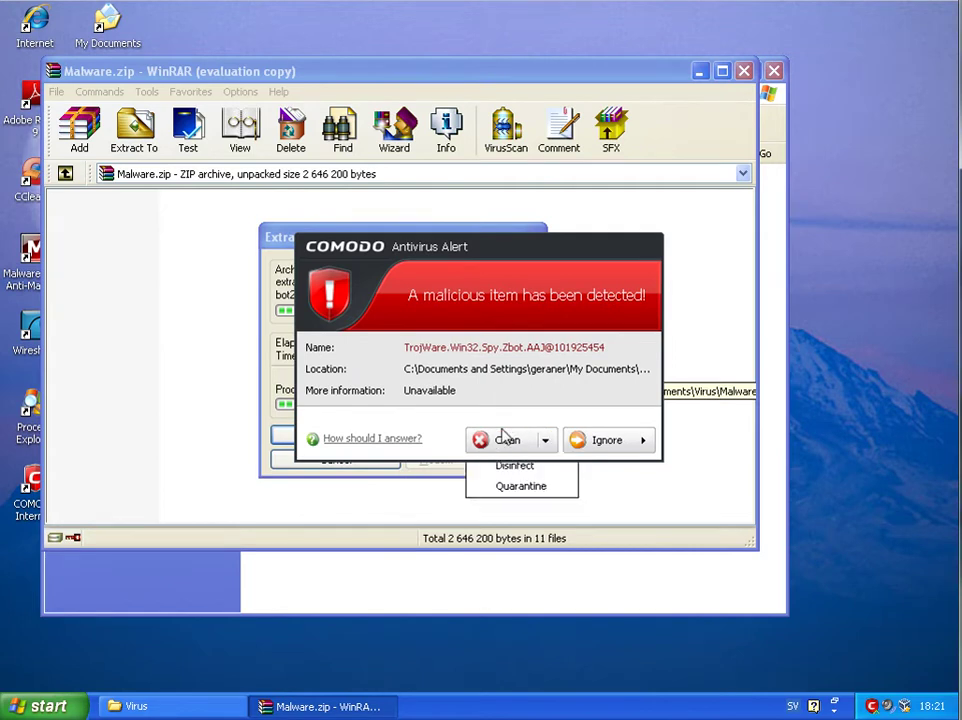
left_click(507, 441)
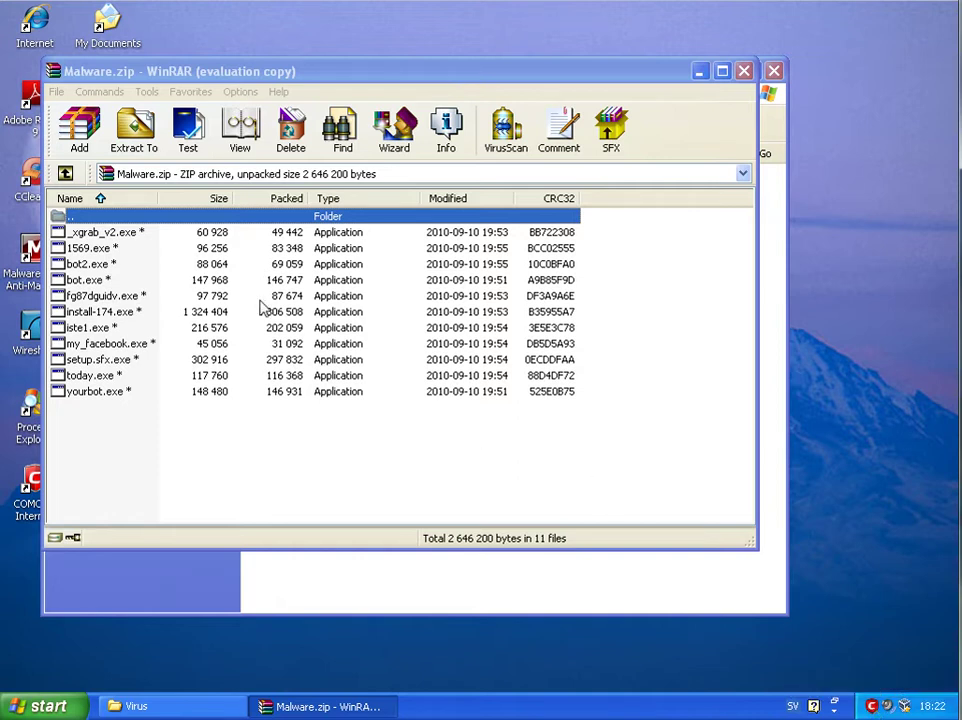
left_click(744, 71)
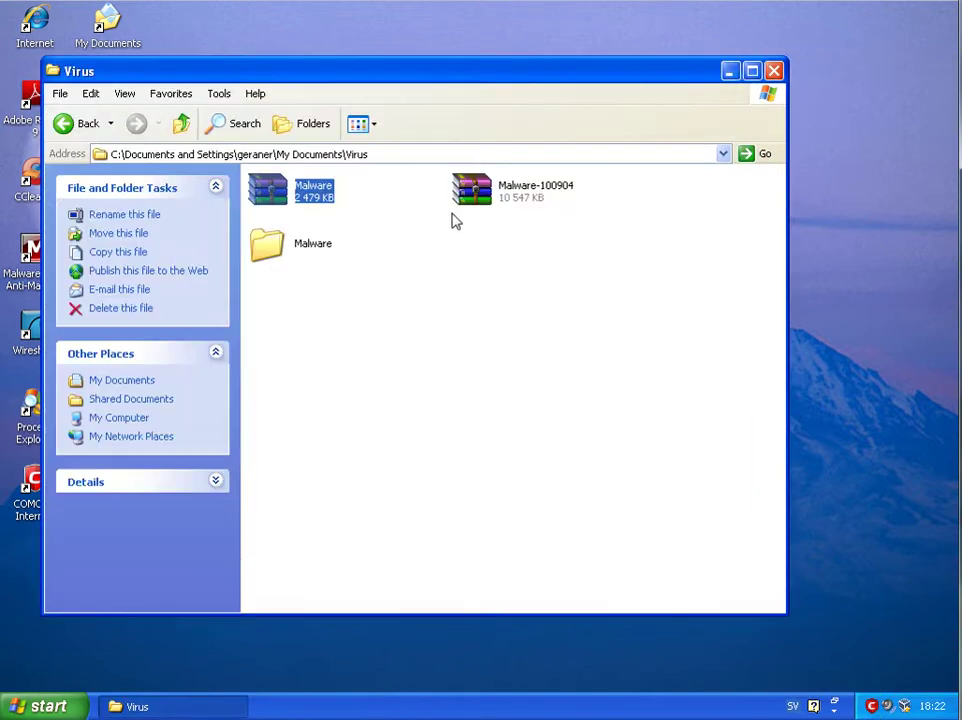
Open the Malware-100904 archive and extract it, submitting the archive password.
left_click(505, 198)
double_click(505, 195)
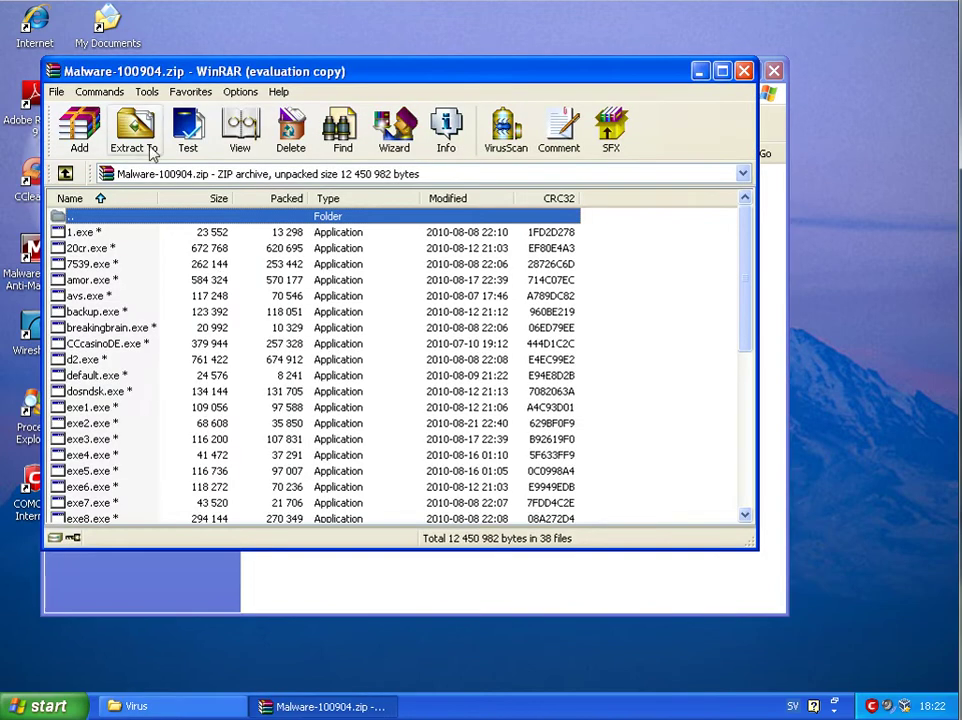
left_click(140, 135)
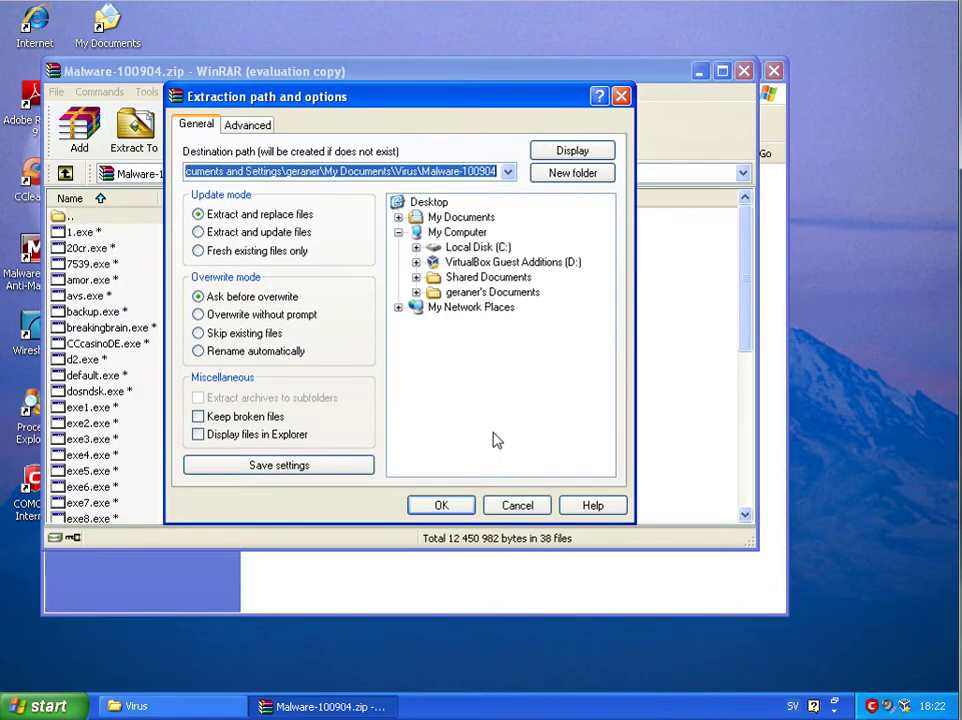
left_click(455, 511)
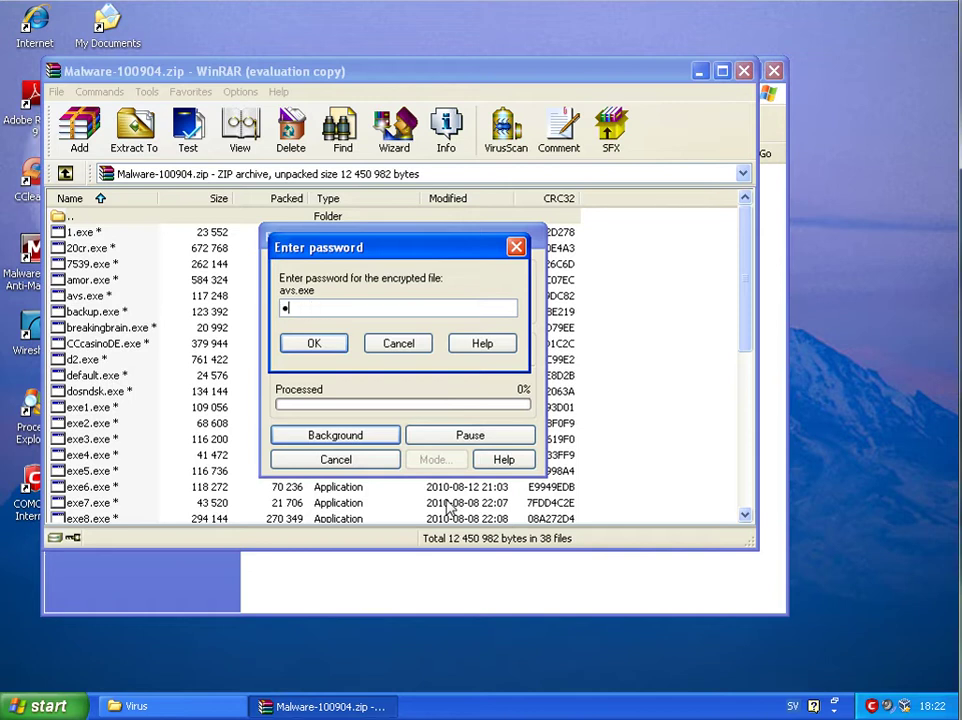
key("Return")
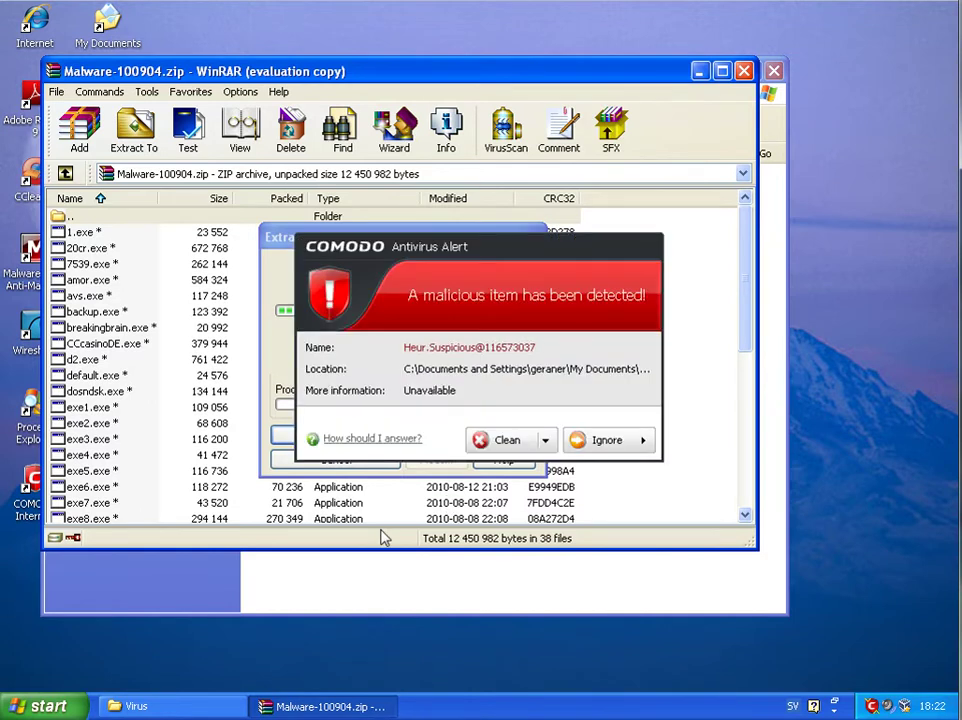
Clean every suspicious, Trojan.Agent, MalCrypt and unclassified item Comodo flags during extraction.
left_click(500, 440)
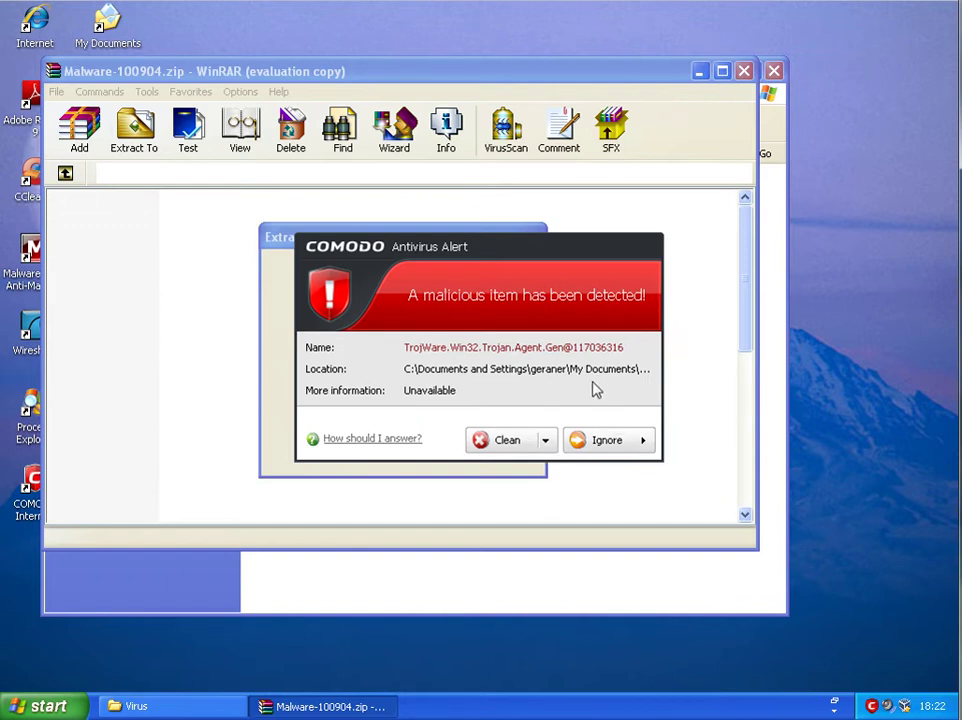
left_click(495, 446)
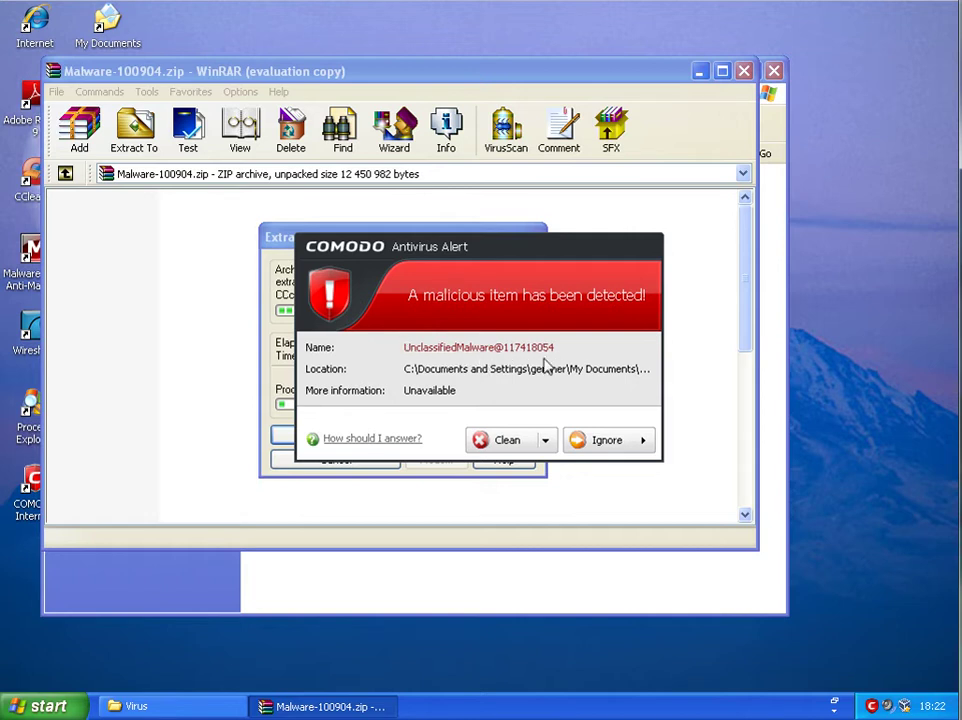
left_click(515, 440)
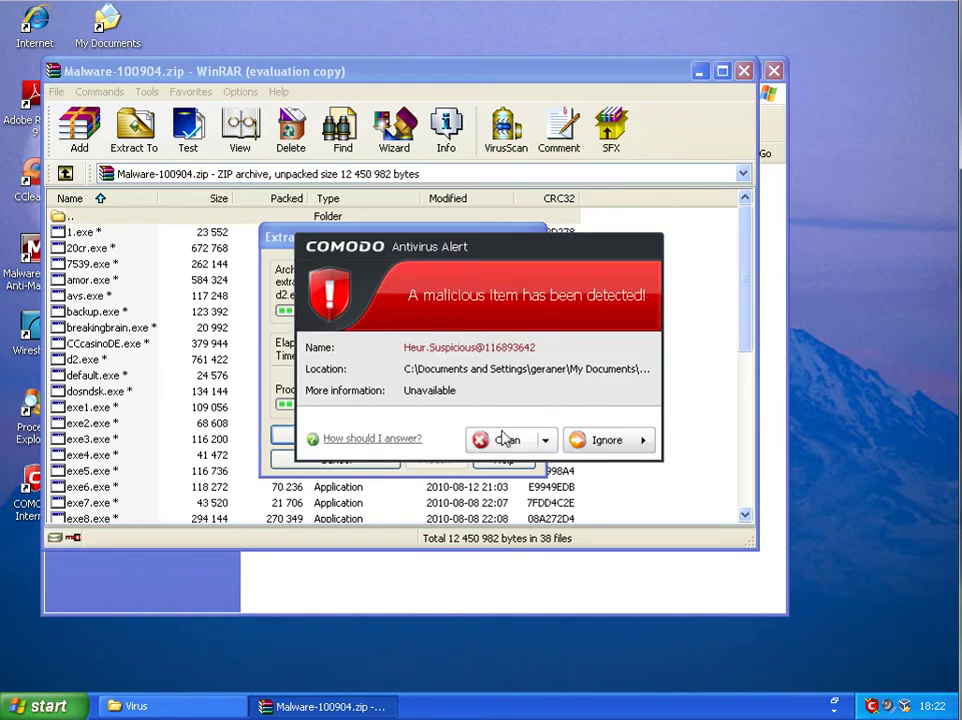
left_click(507, 441)
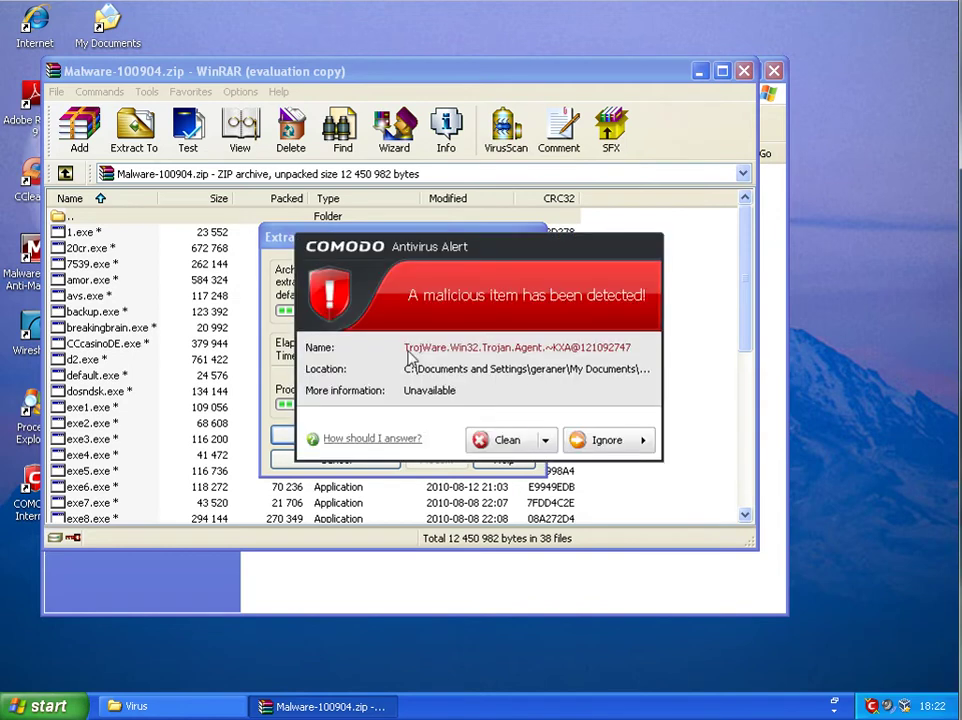
left_click(507, 440)
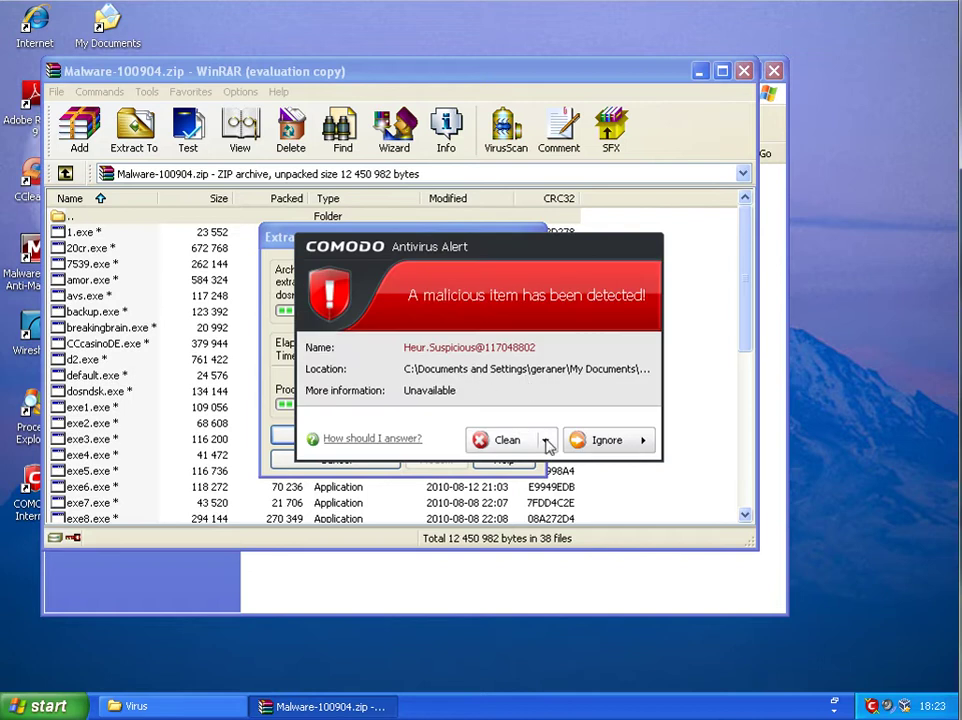
left_click(547, 446)
left_click(515, 419)
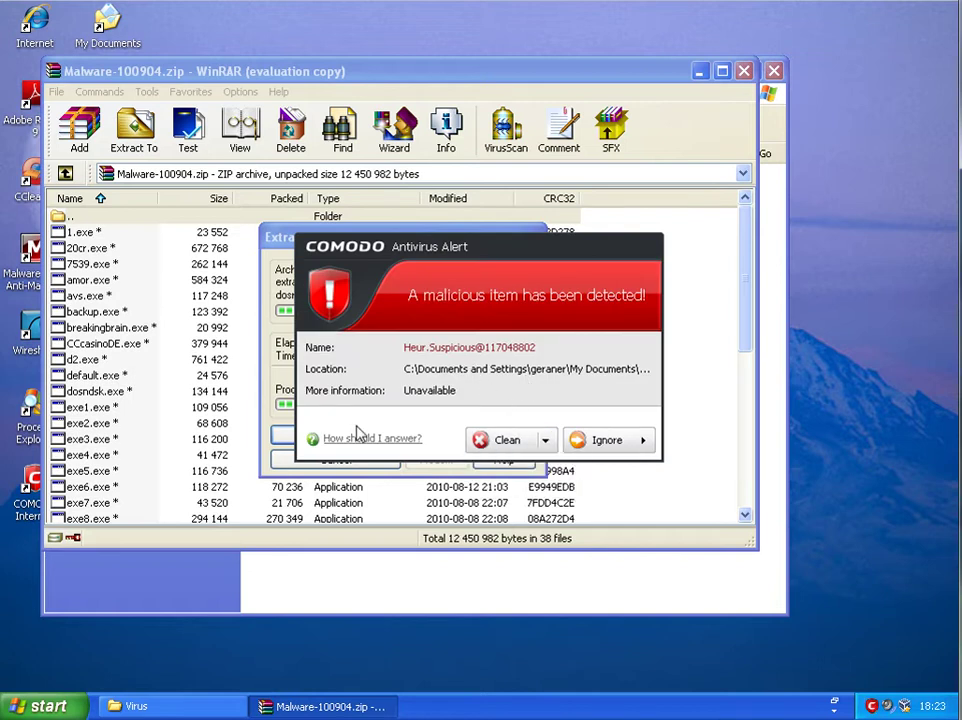
left_click(500, 442)
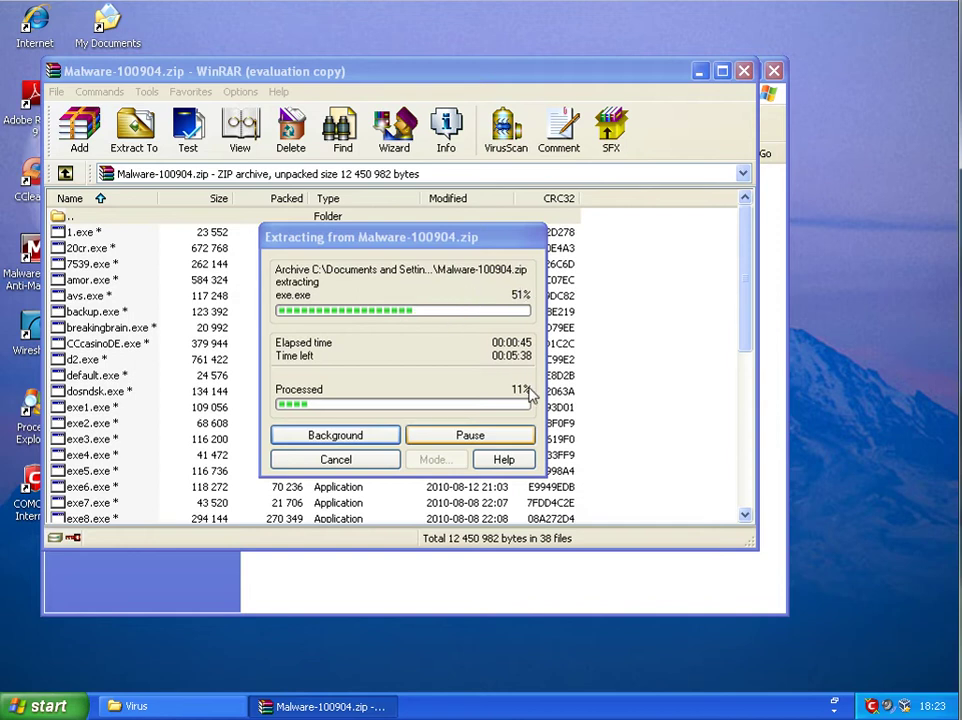
left_click(503, 440)
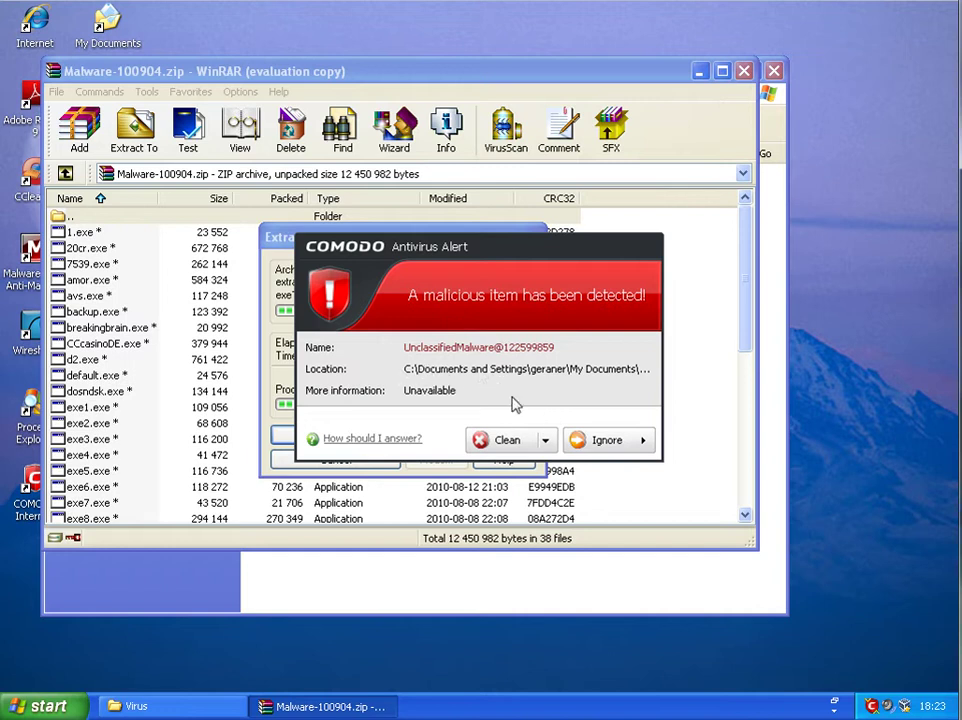
left_click(527, 443)
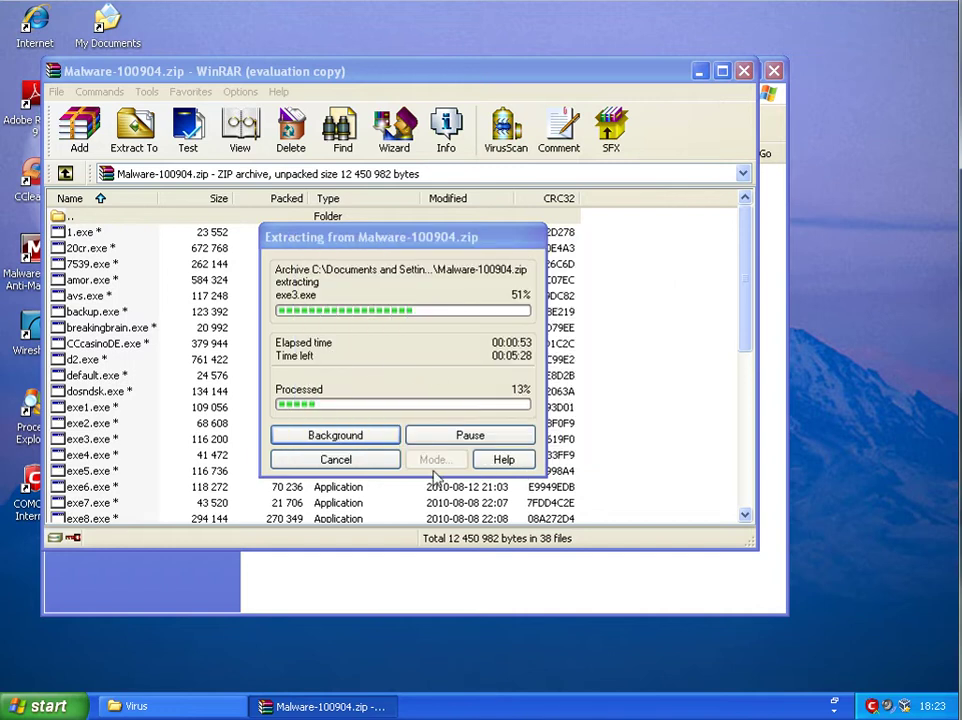
left_click(595, 449)
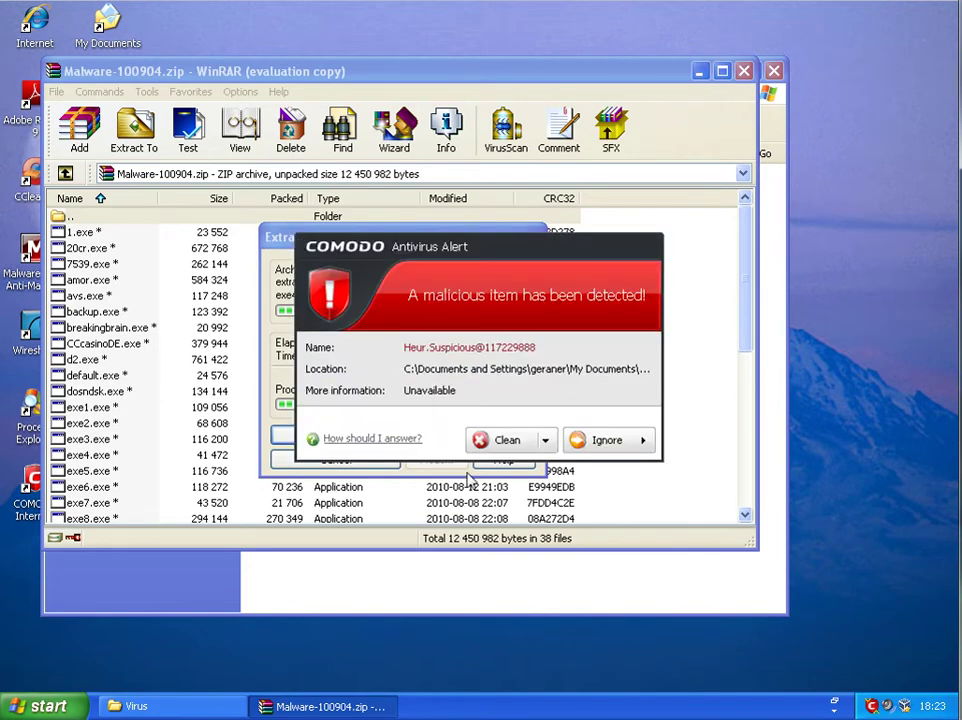
left_click(588, 441)
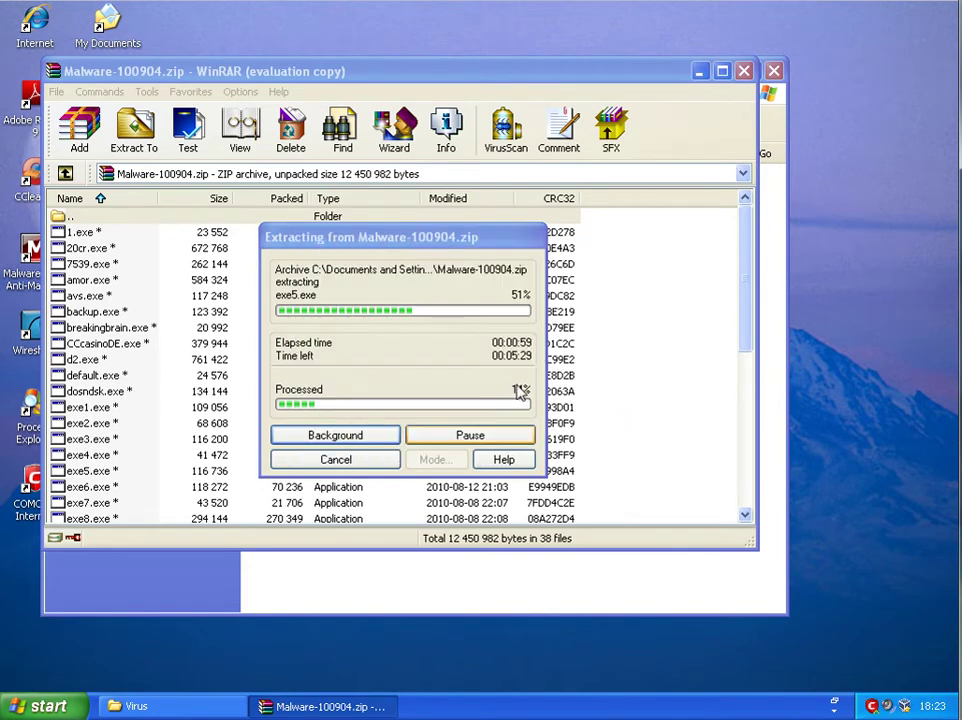
left_click(605, 440)
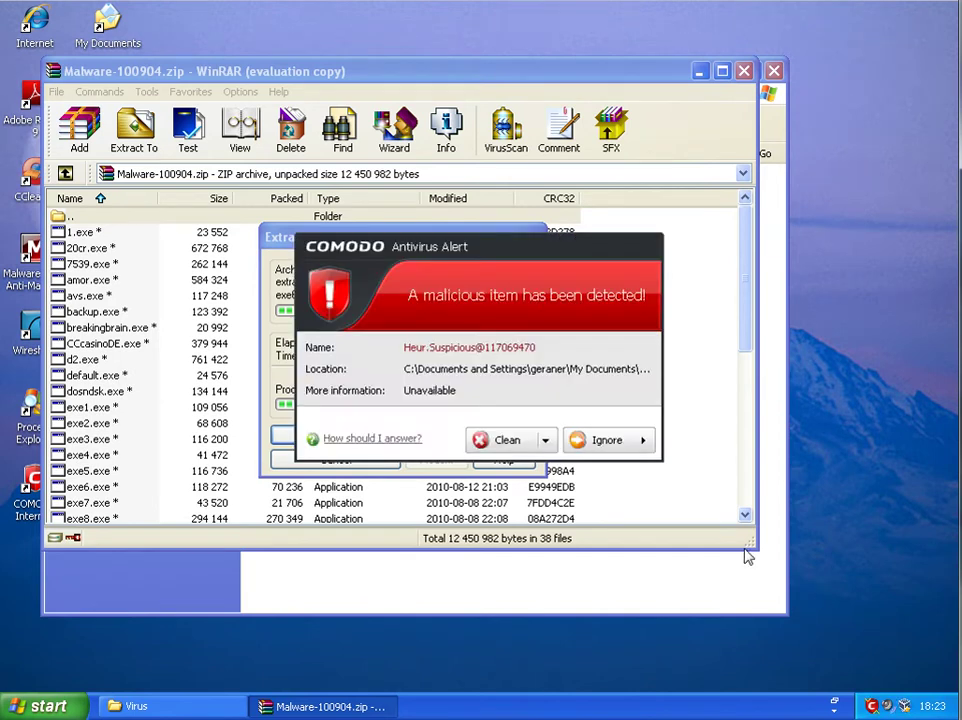
left_click(505, 440)
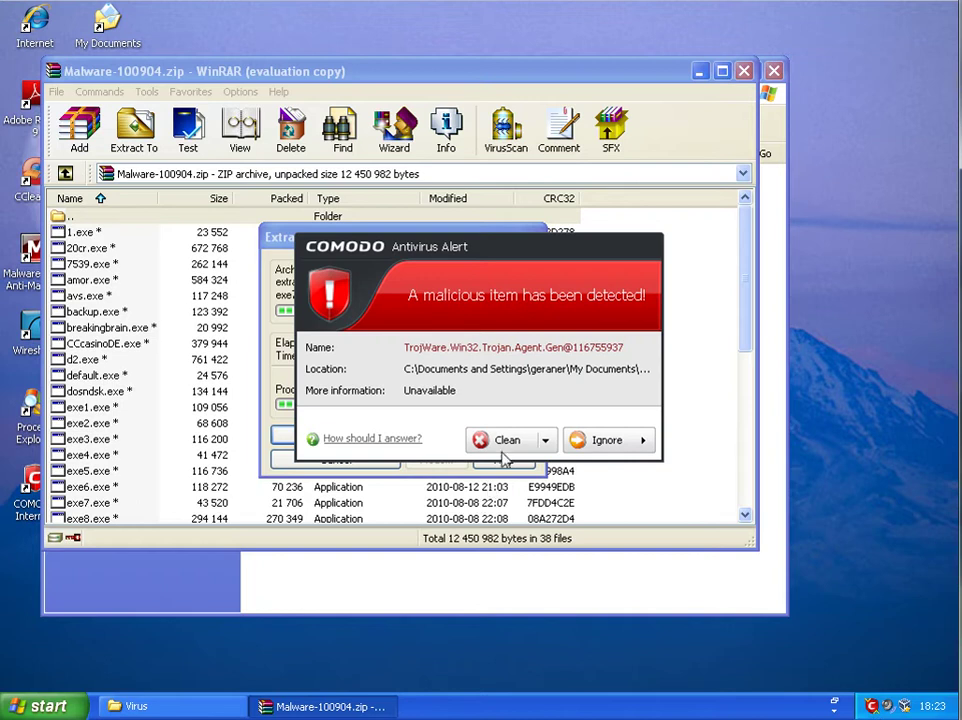
left_click(503, 448)
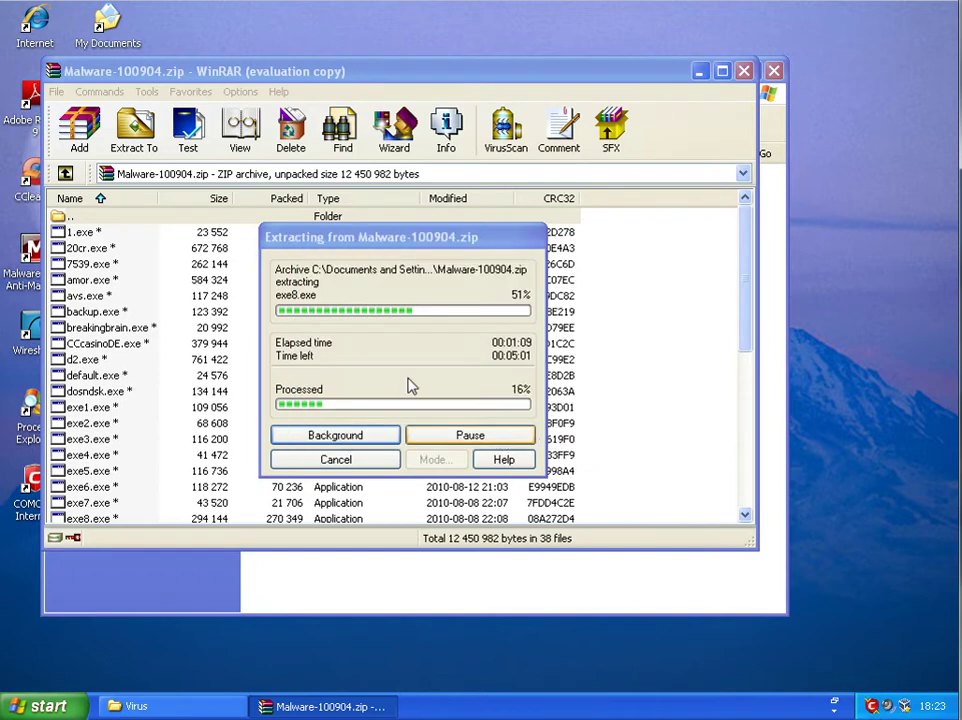
left_click(507, 444)
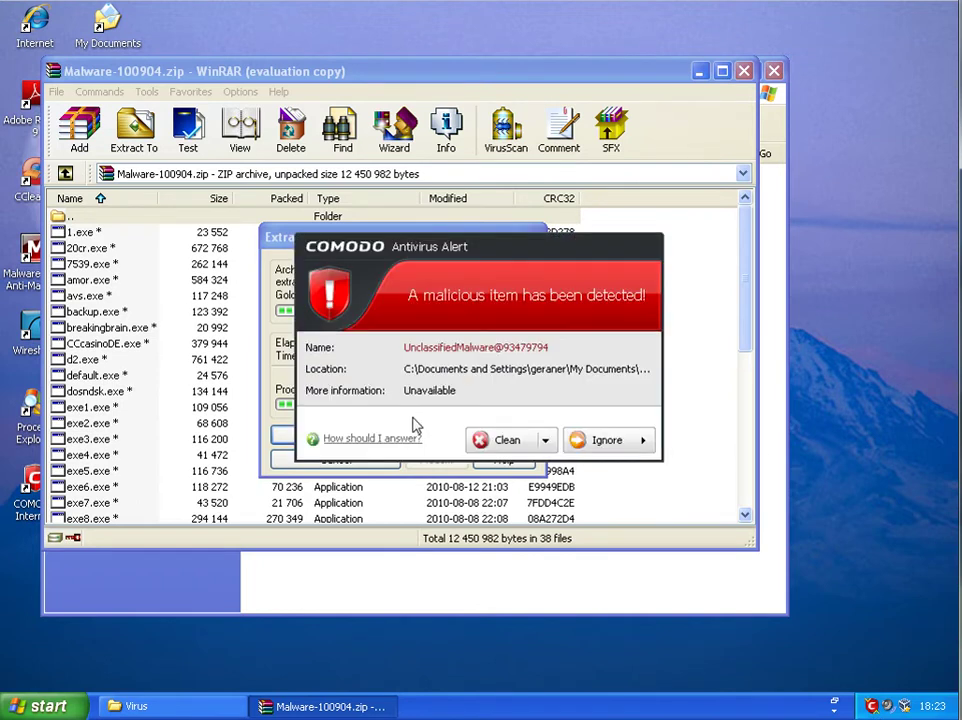
left_click(490, 444)
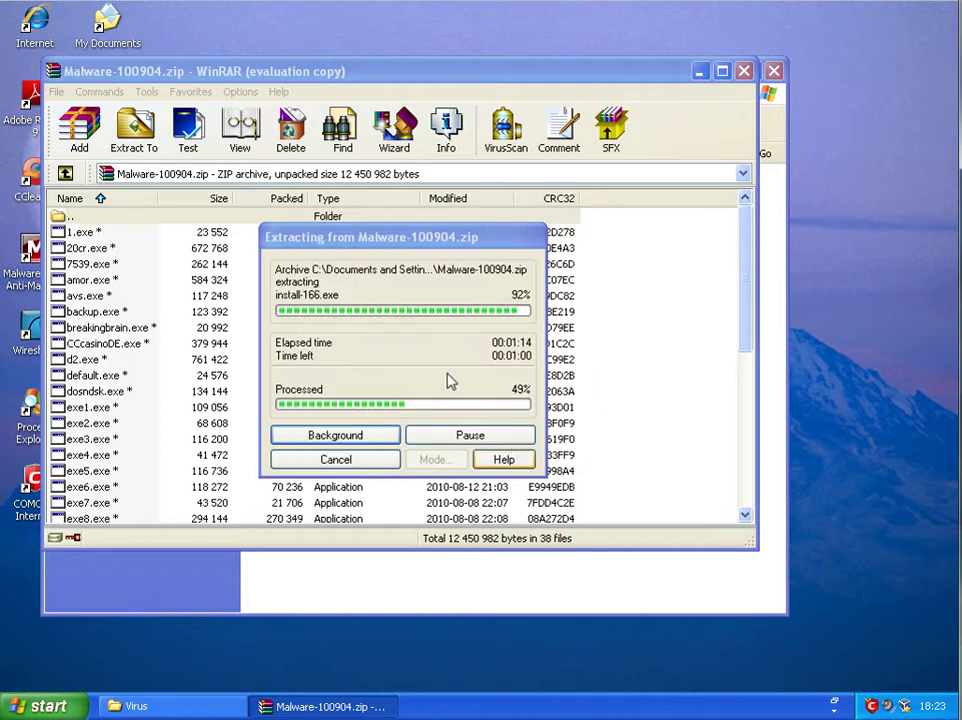
left_click(488, 444)
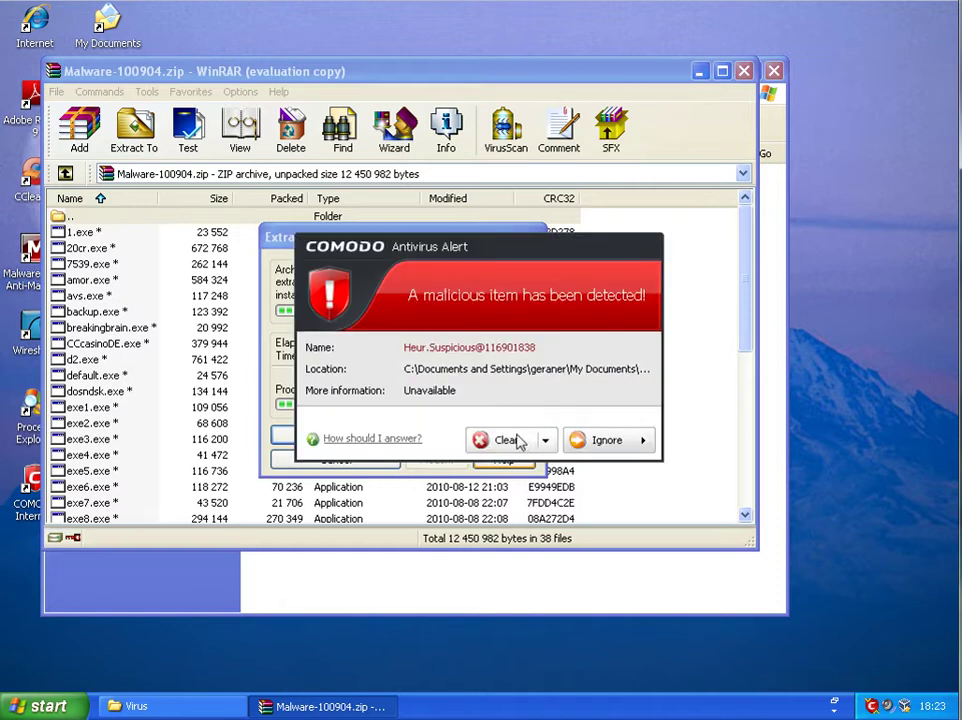
left_click(518, 441)
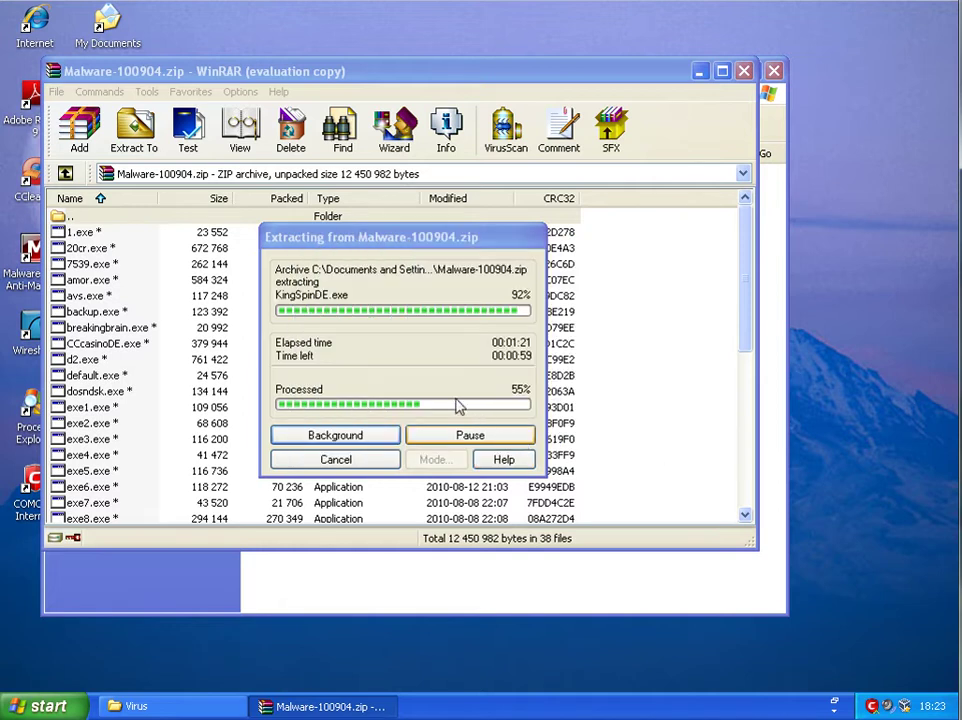
left_click(487, 440)
left_click(494, 436)
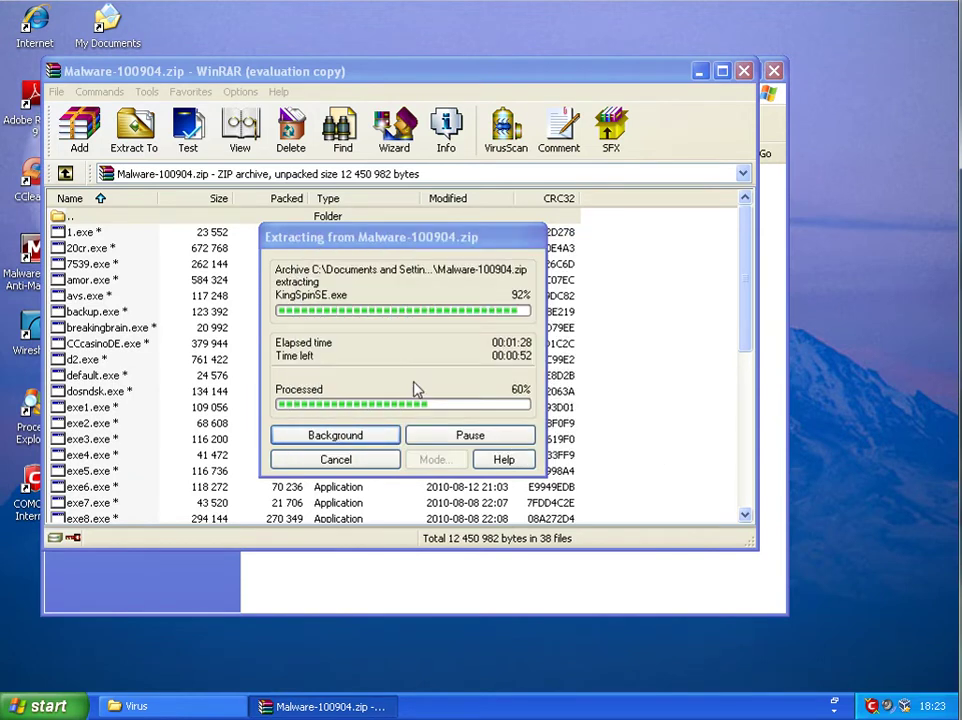
left_click(516, 440)
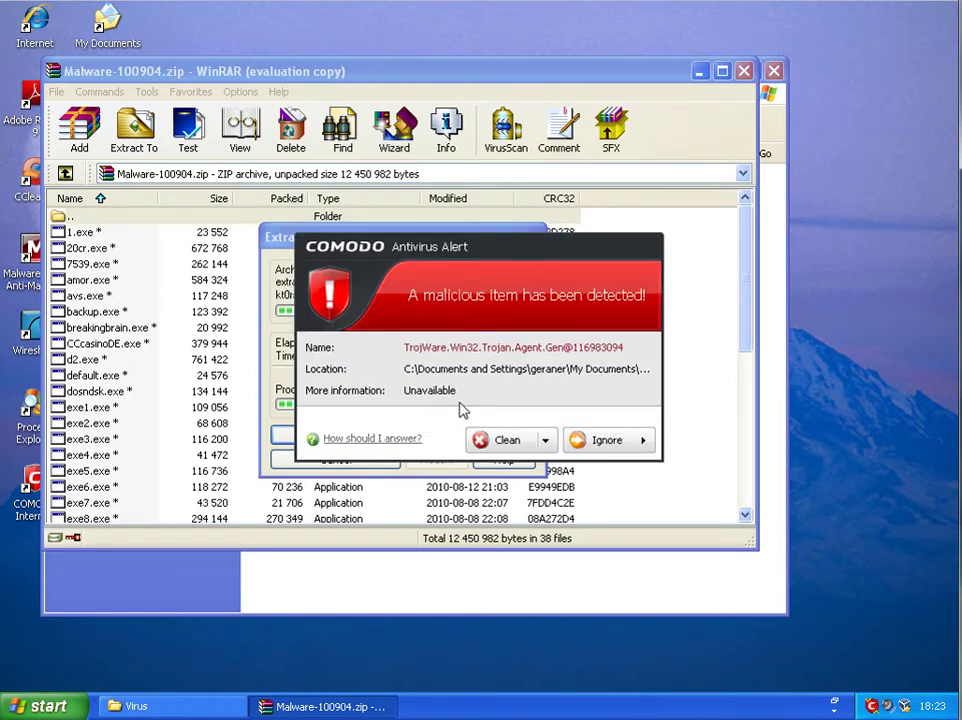
left_click(497, 439)
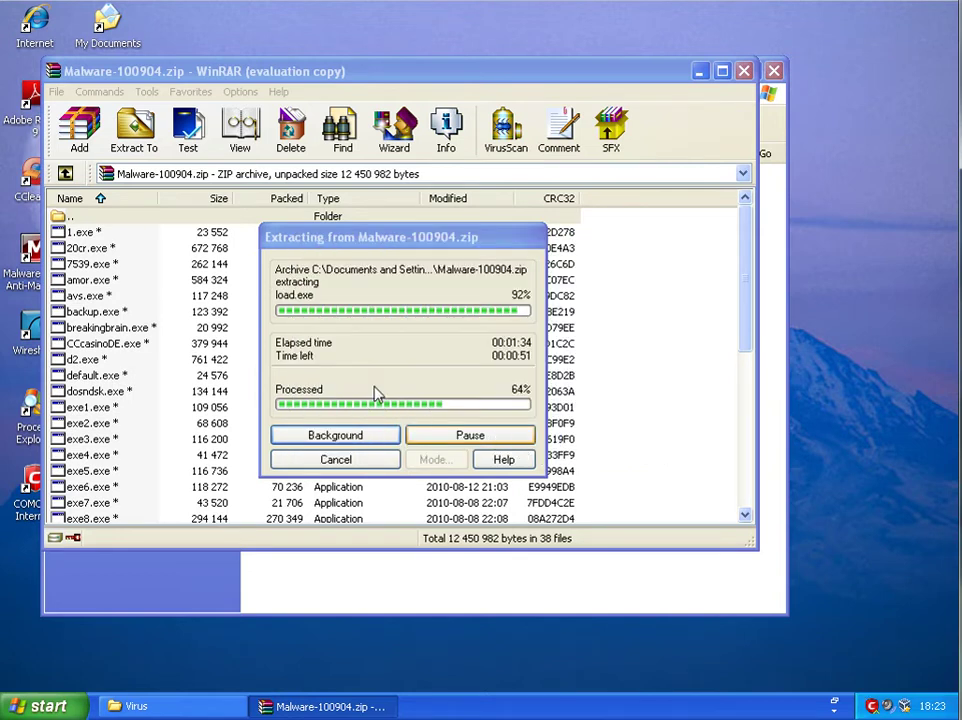
left_click(515, 441)
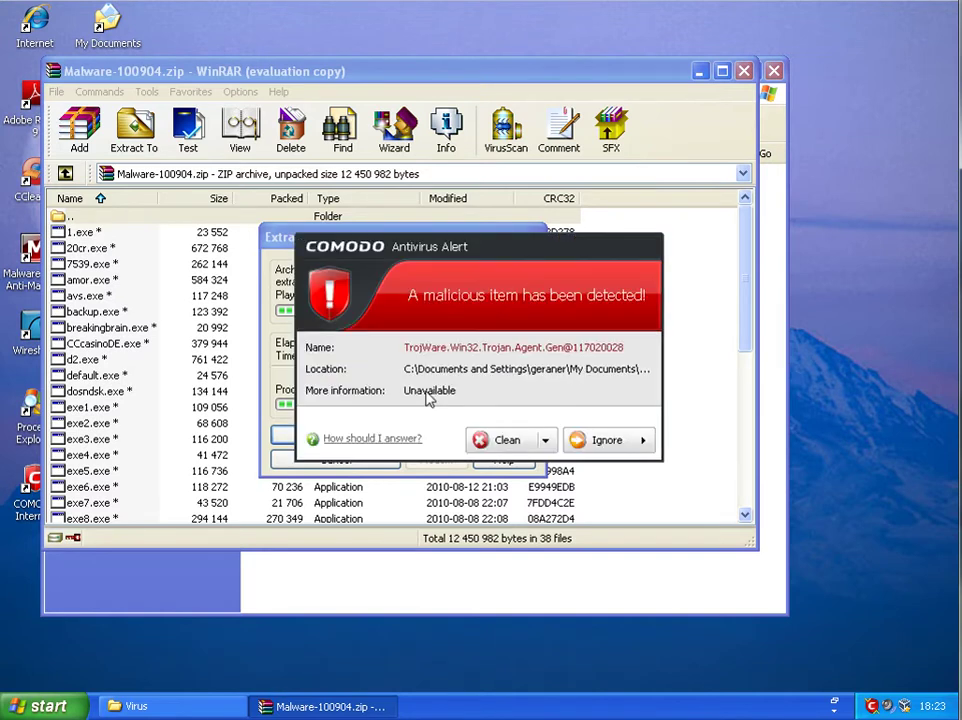
left_click(505, 561)
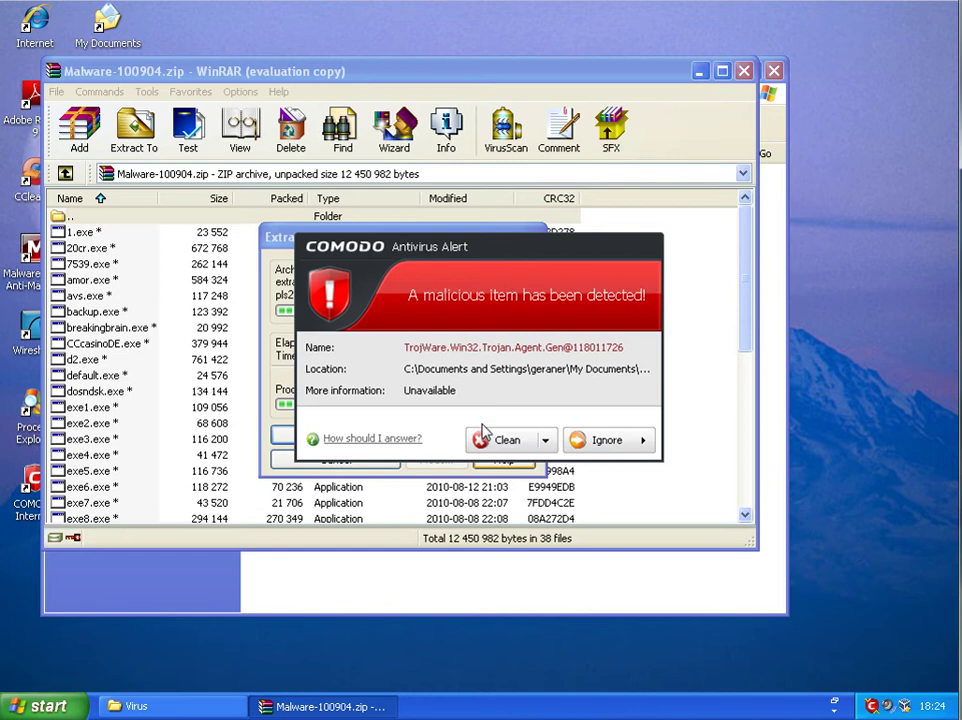
left_click(512, 440)
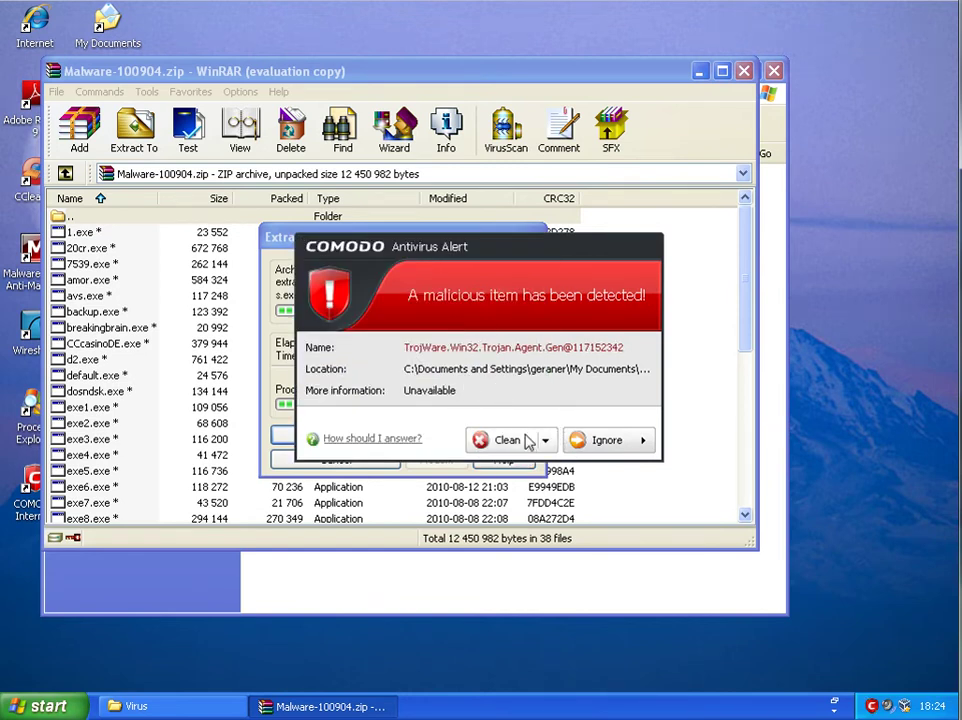
left_click(529, 442)
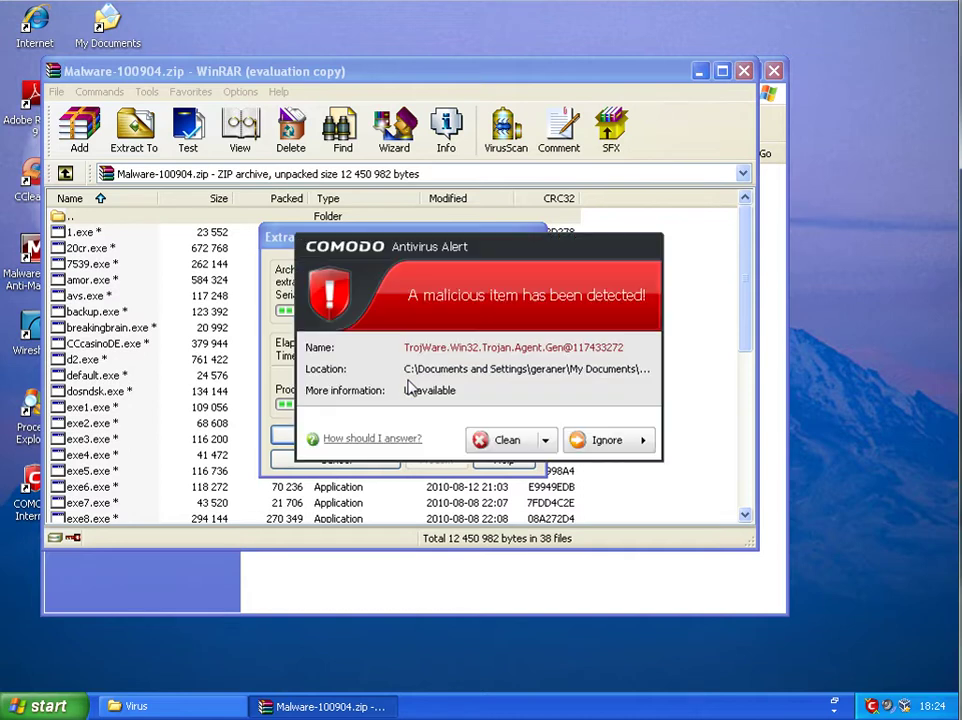
left_click(507, 450)
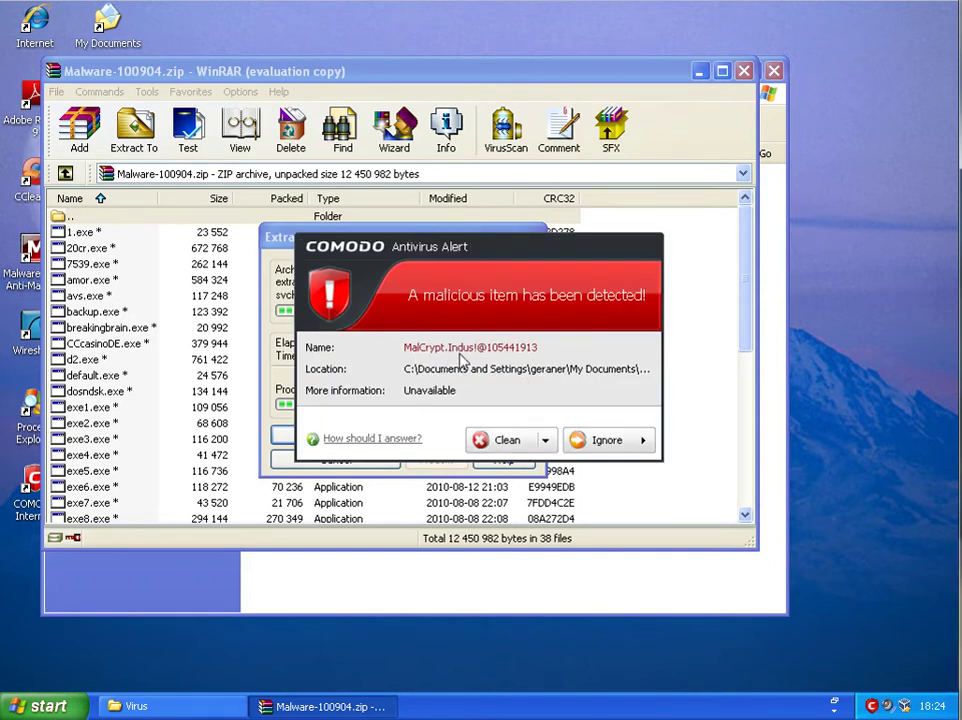
left_click(507, 443)
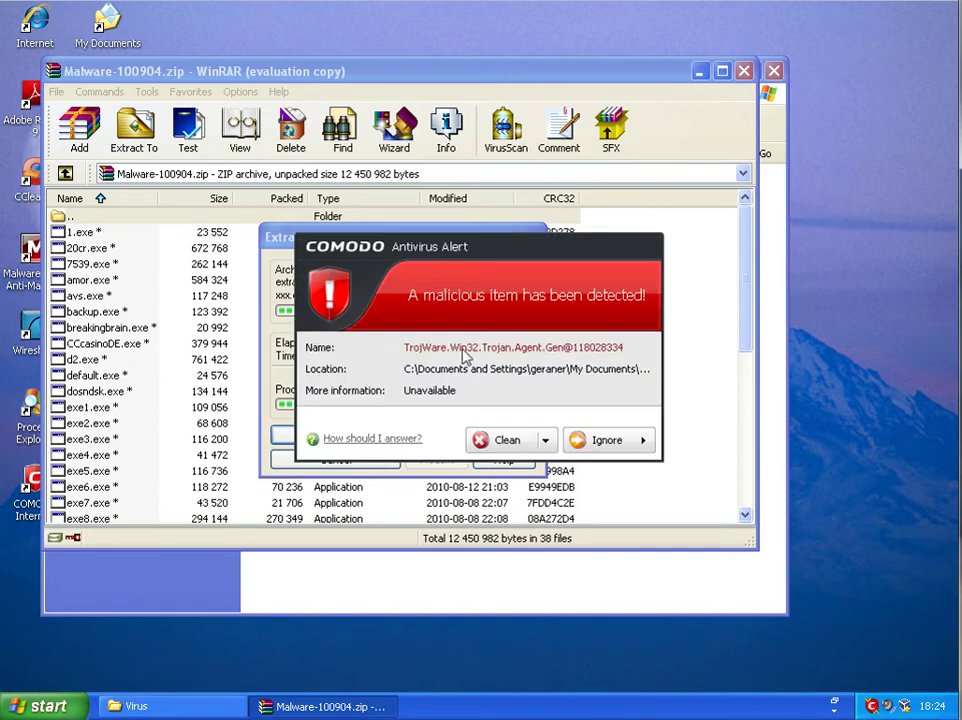
left_click(507, 440)
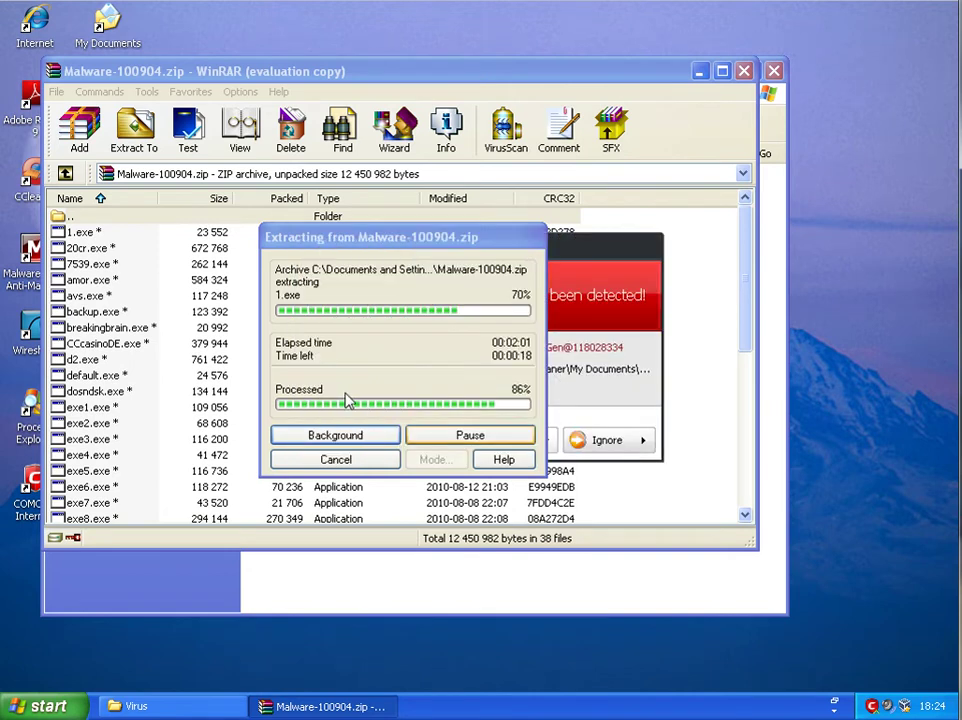
left_click(527, 440)
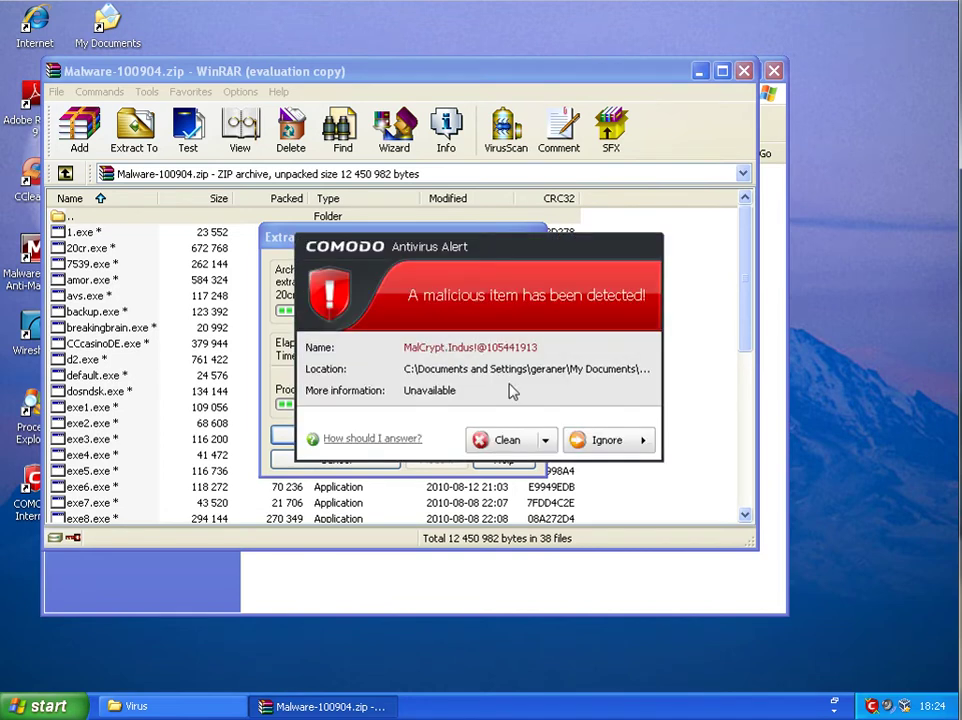
left_click(508, 445)
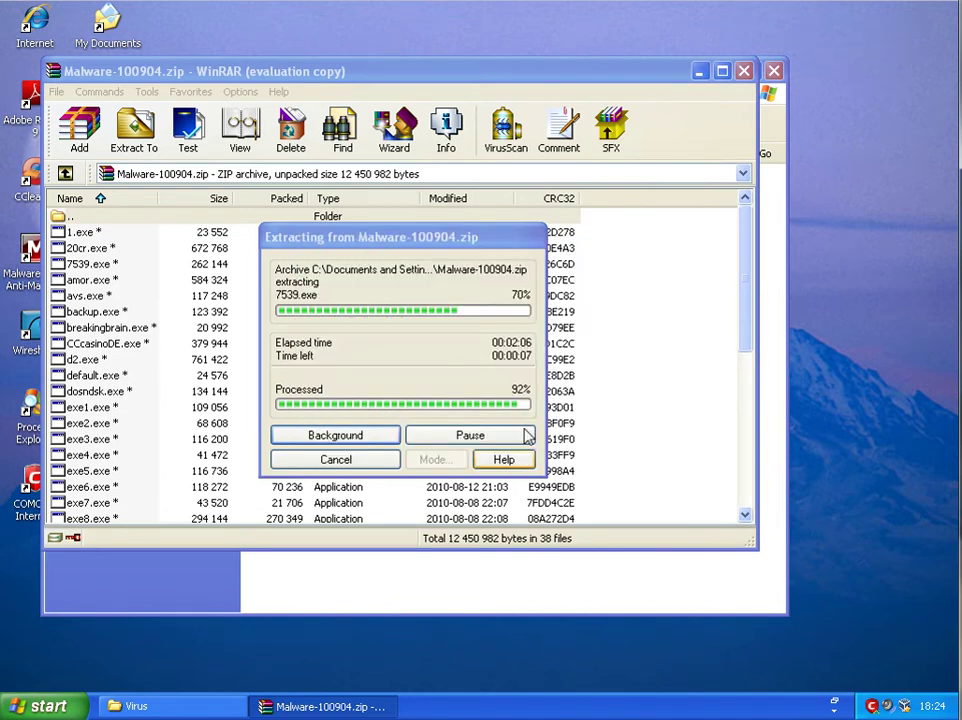
left_click(515, 445)
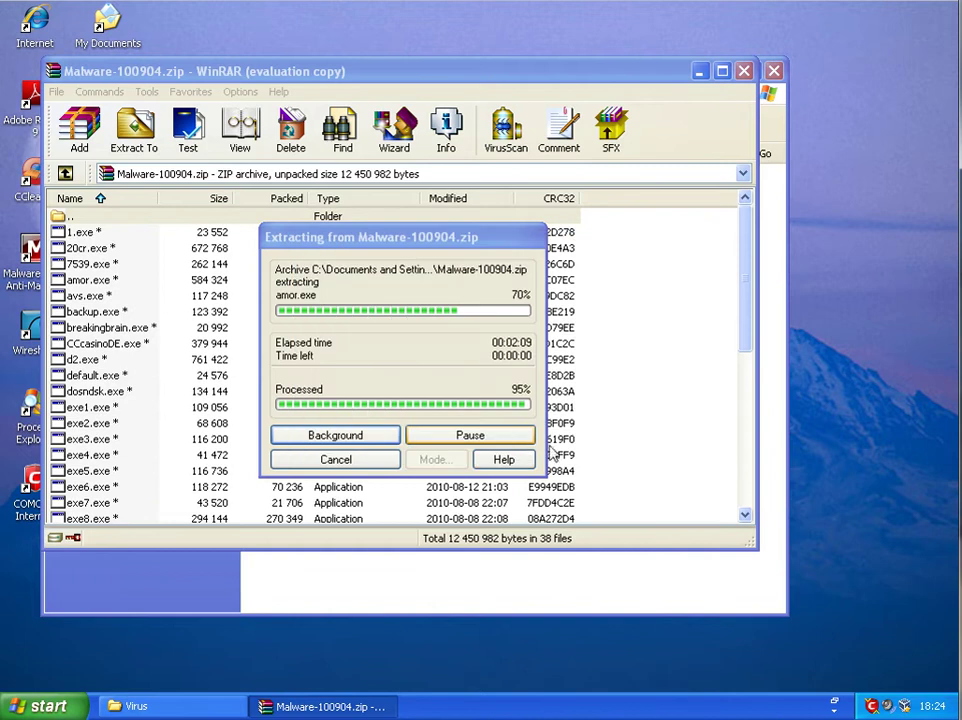
left_click(515, 443)
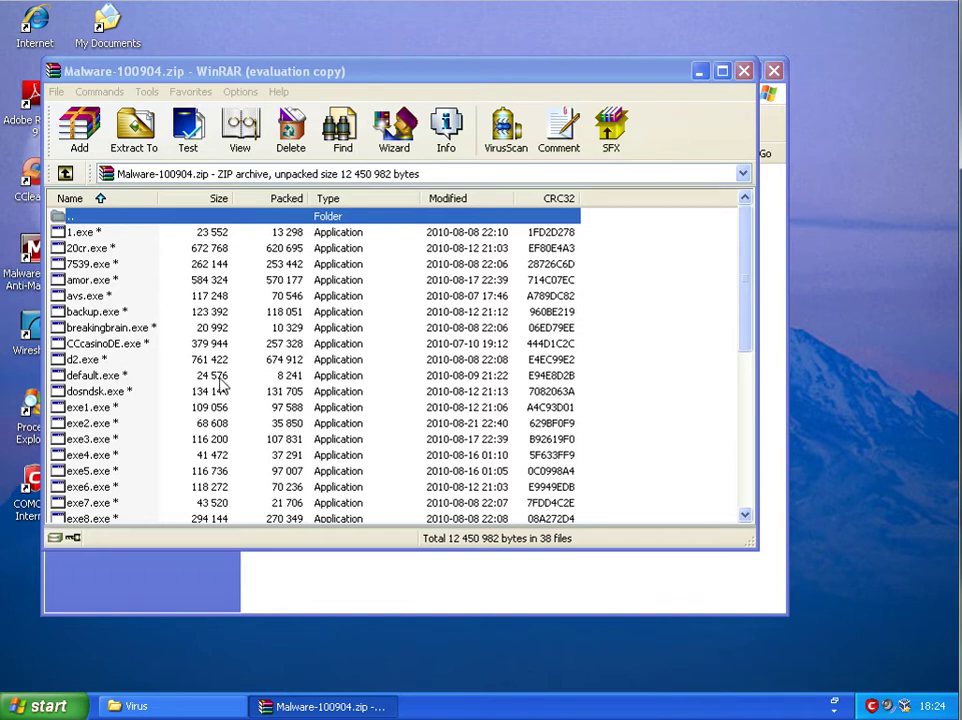
Close the WinRAR archive window and open the Malware folder inside Virus.
left_click(774, 70)
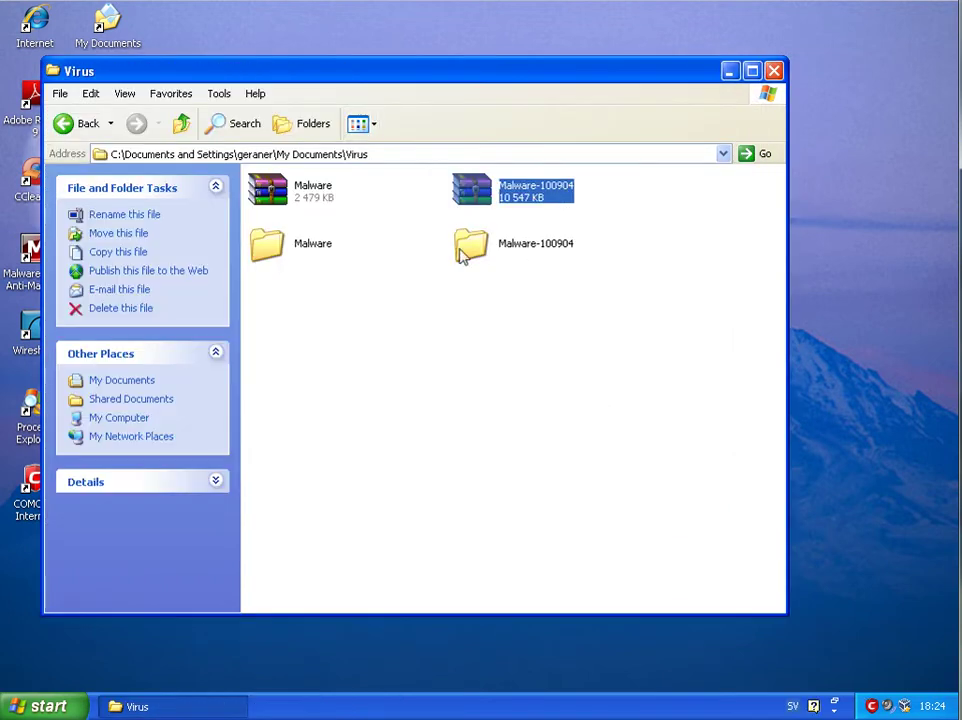
left_click(291, 247)
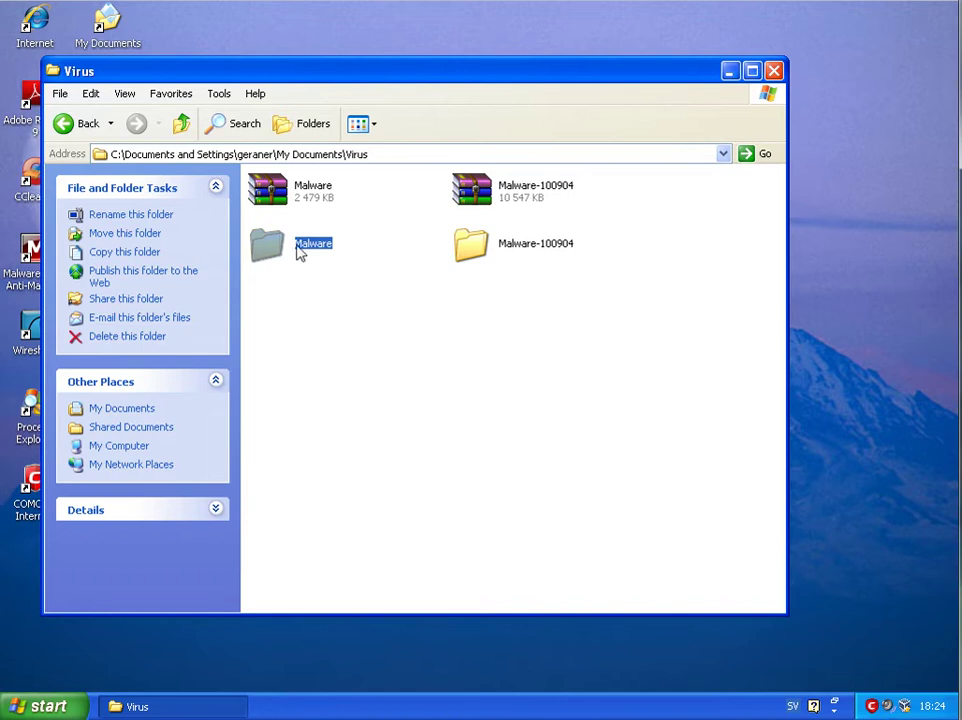
double_click(302, 248)
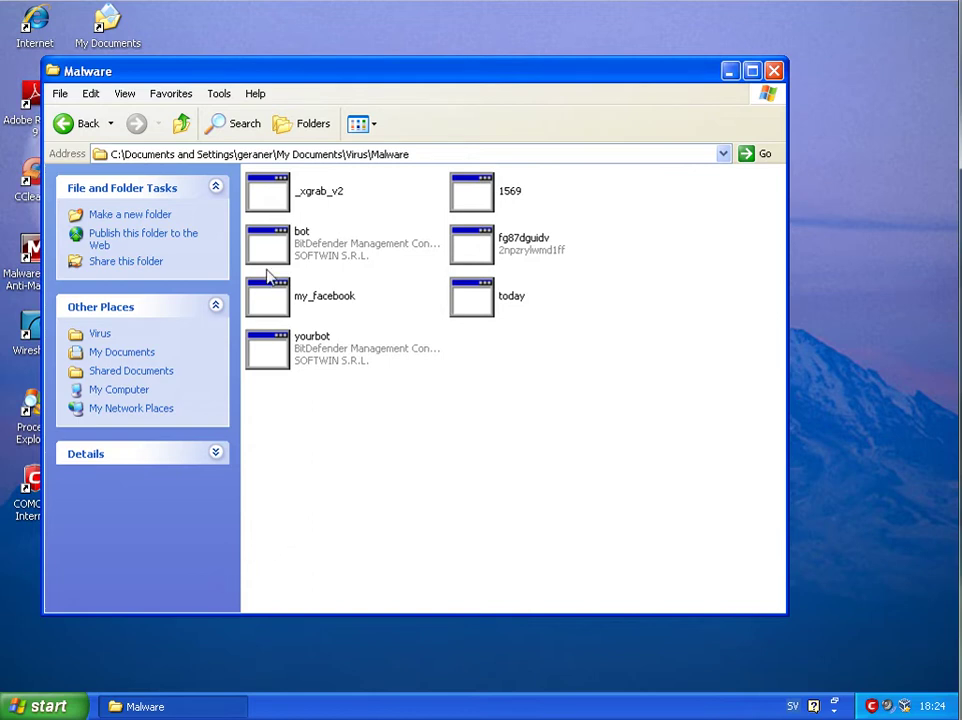
Run _xgrab_v2, bot and my_facebook, answering the _xgrab_v2.exe firewall alert.
left_click(268, 205)
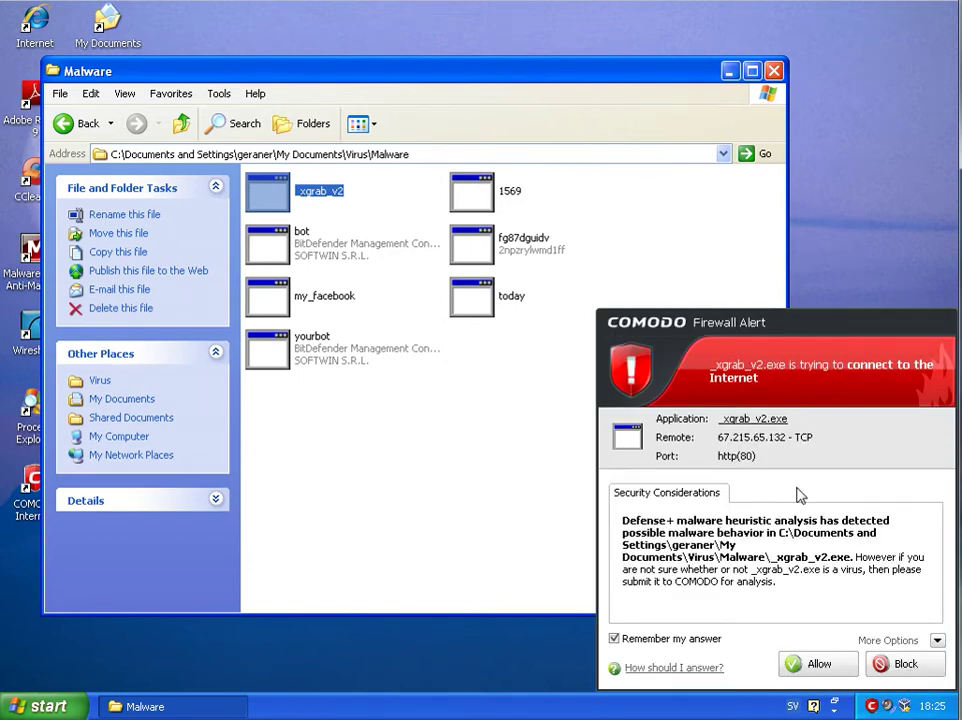
left_click(905, 664)
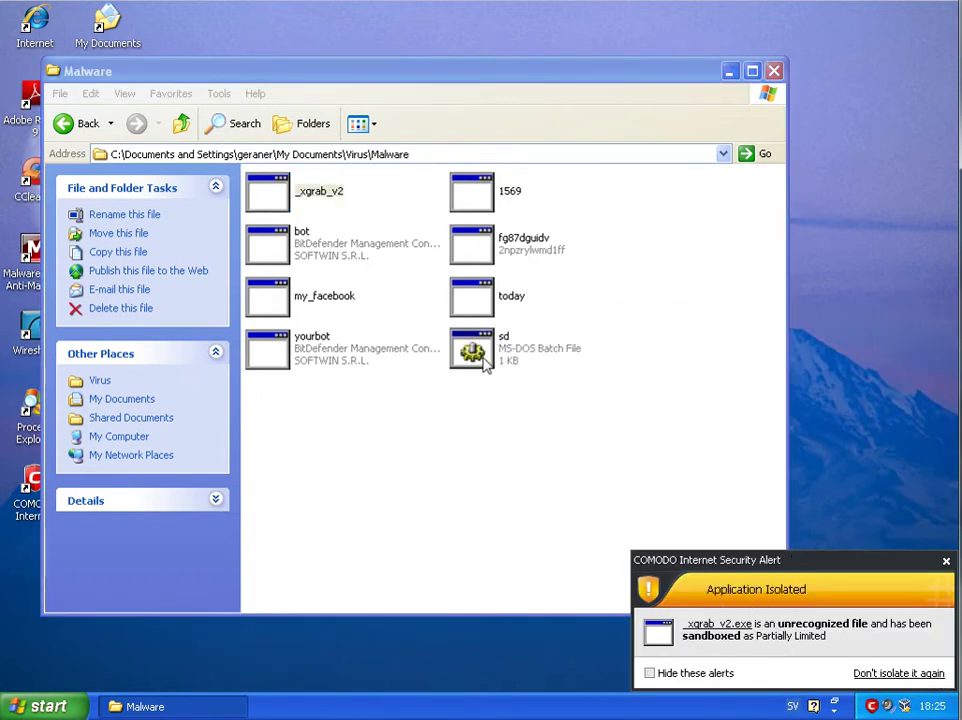
left_click(272, 250)
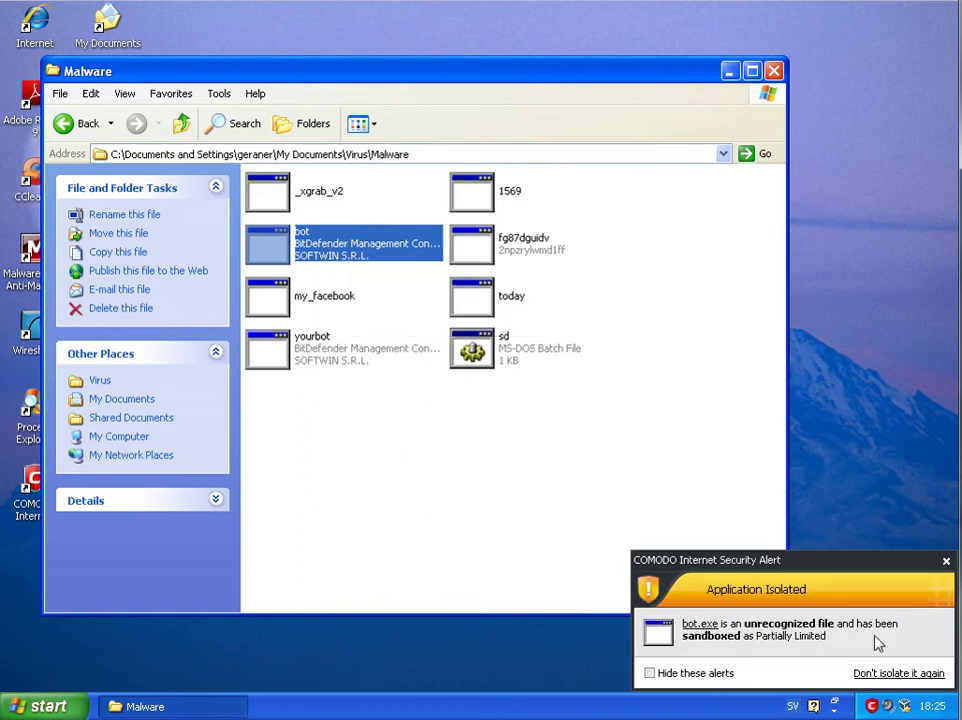
left_click(316, 298)
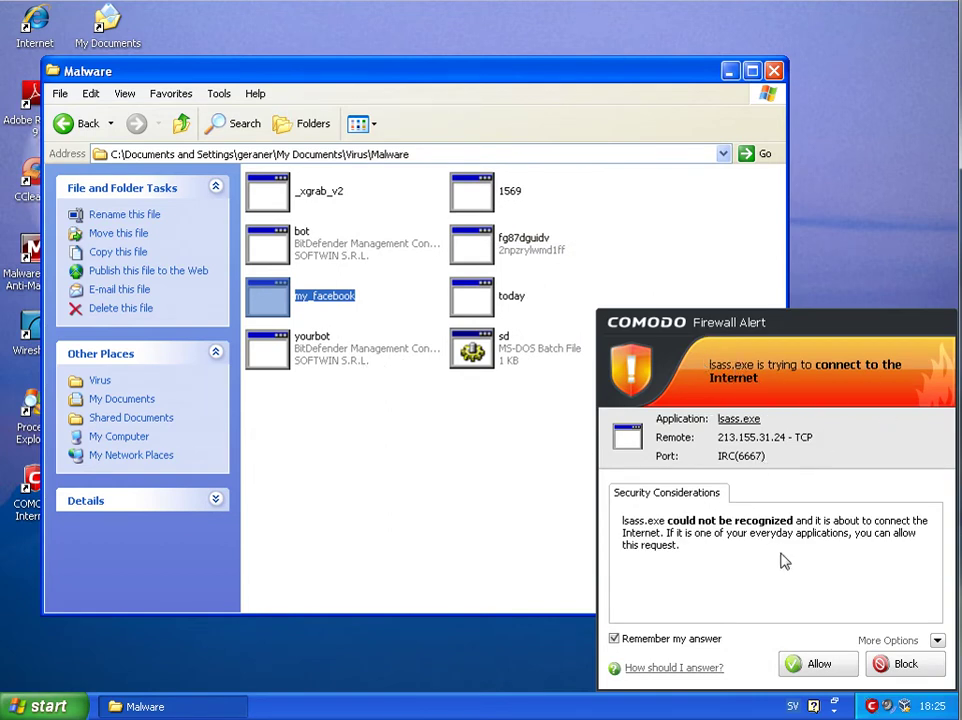
Answer the lsass.exe firewall alert, run yourbot, and launch Process Explorer.
left_click(906, 668)
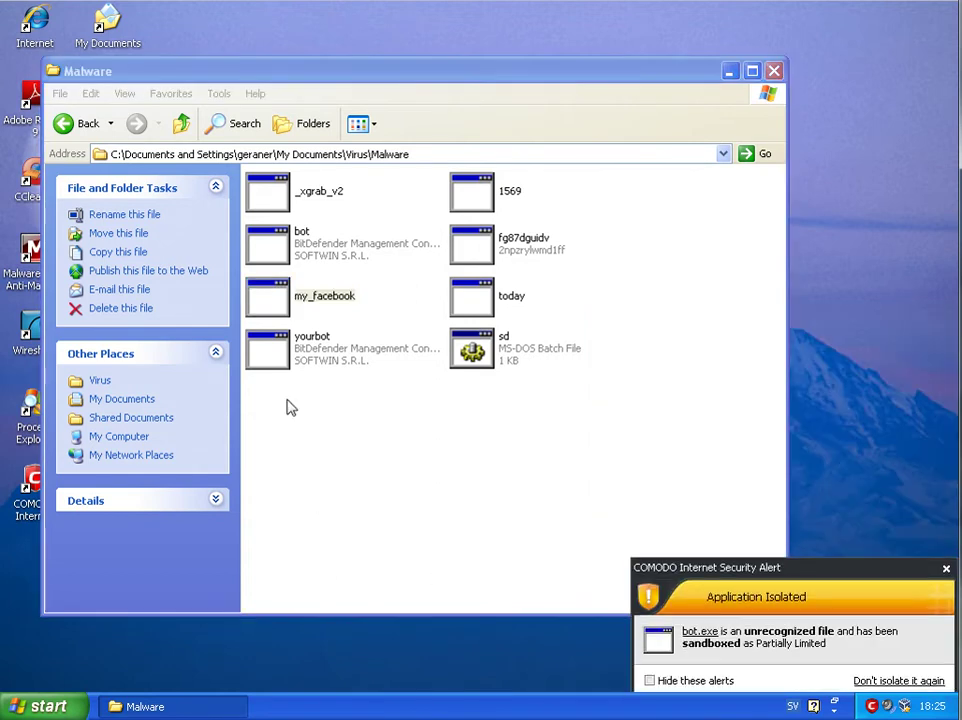
left_click(268, 358)
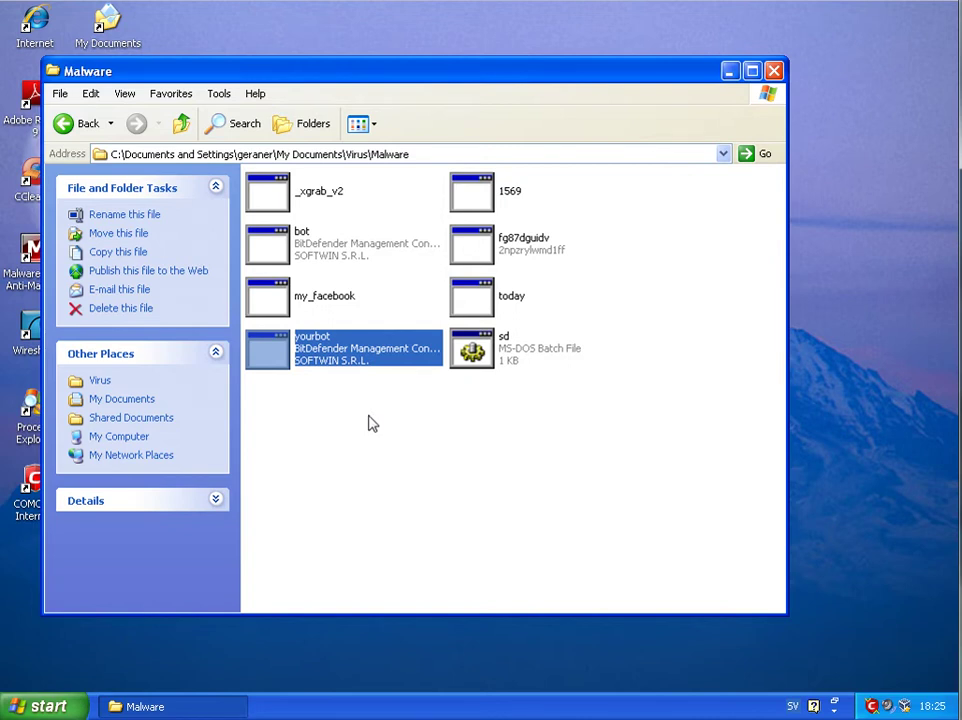
double_click(21, 430)
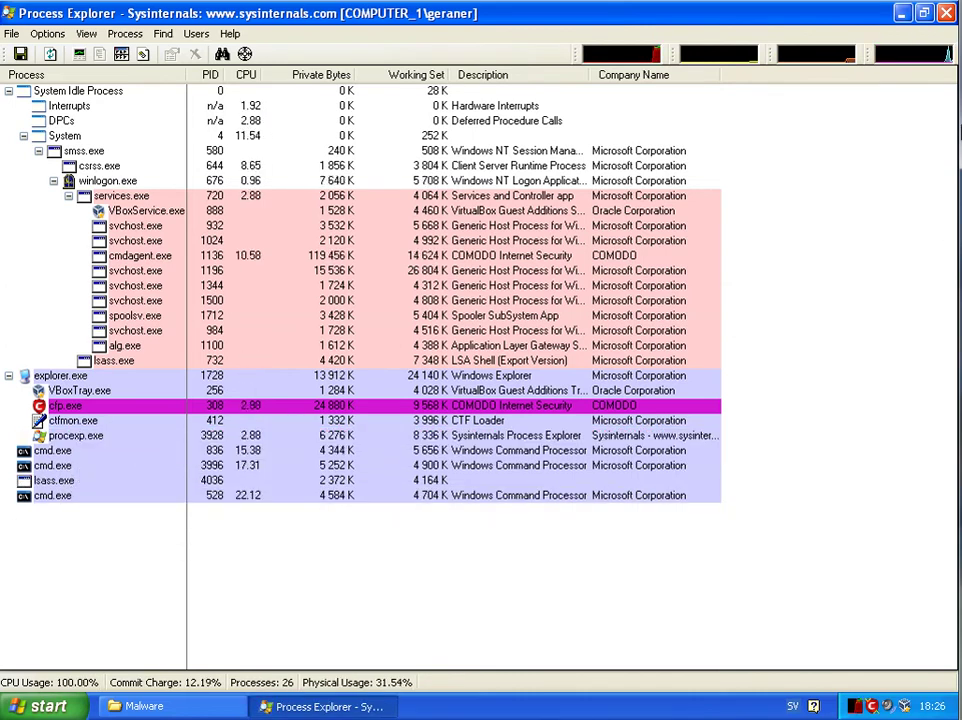
Run the 1569 and fg87dguidv samples, checking Process Explorer for new processes between them.
left_click(901, 14)
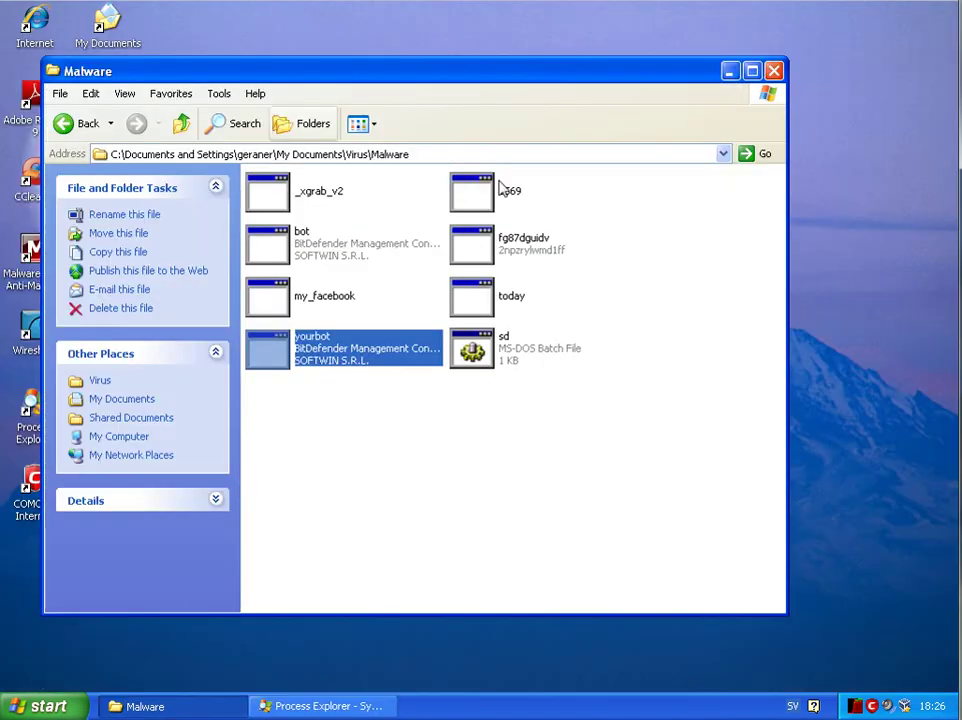
left_click(502, 190)
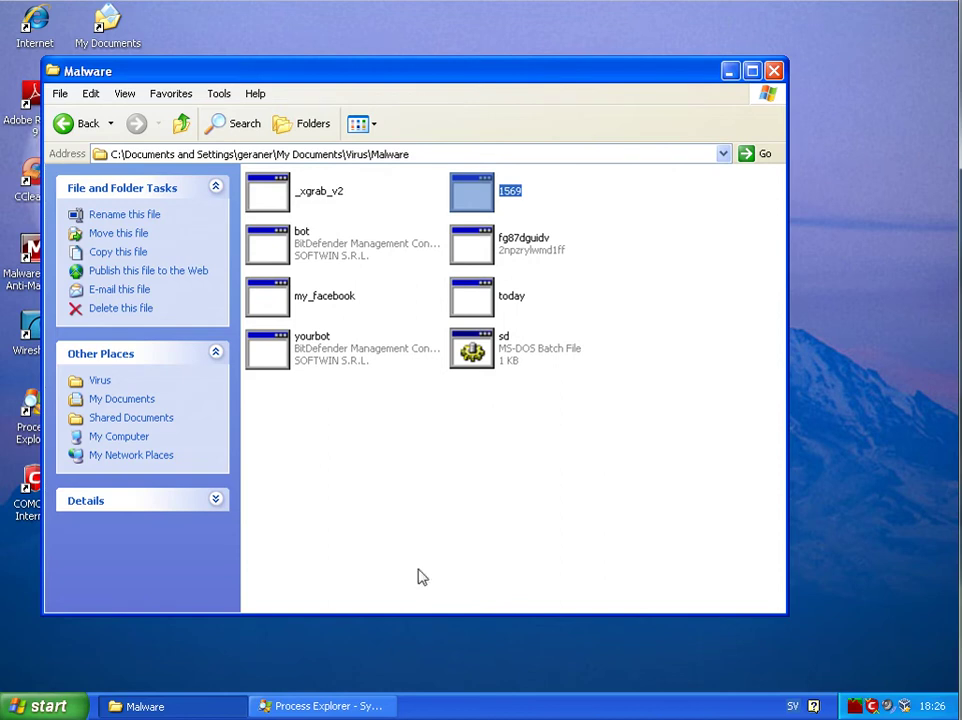
left_click(320, 706)
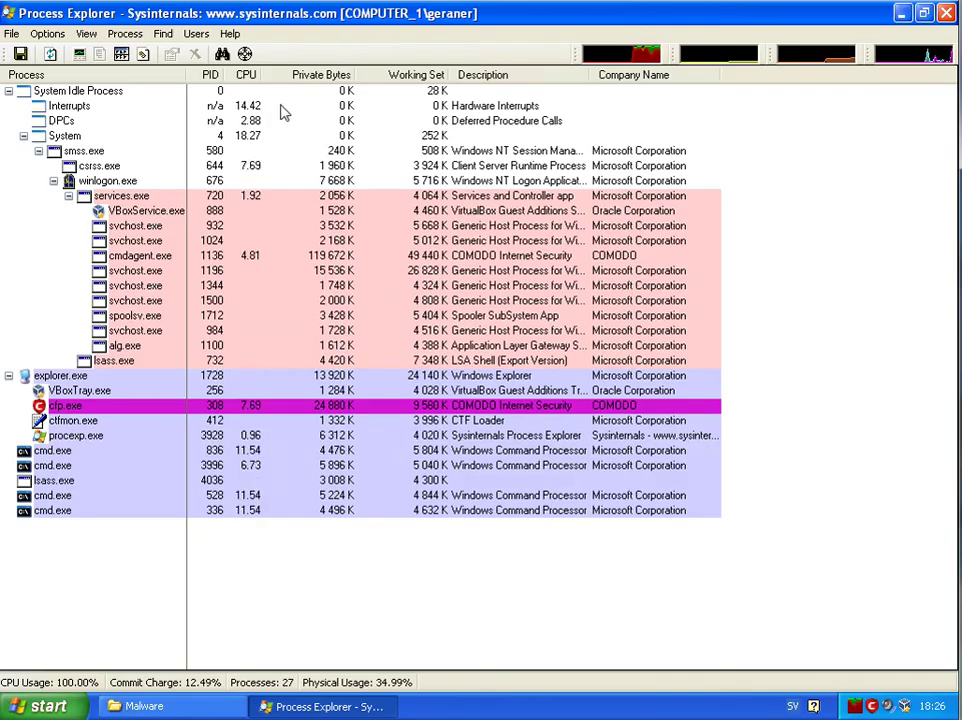
left_click(901, 14)
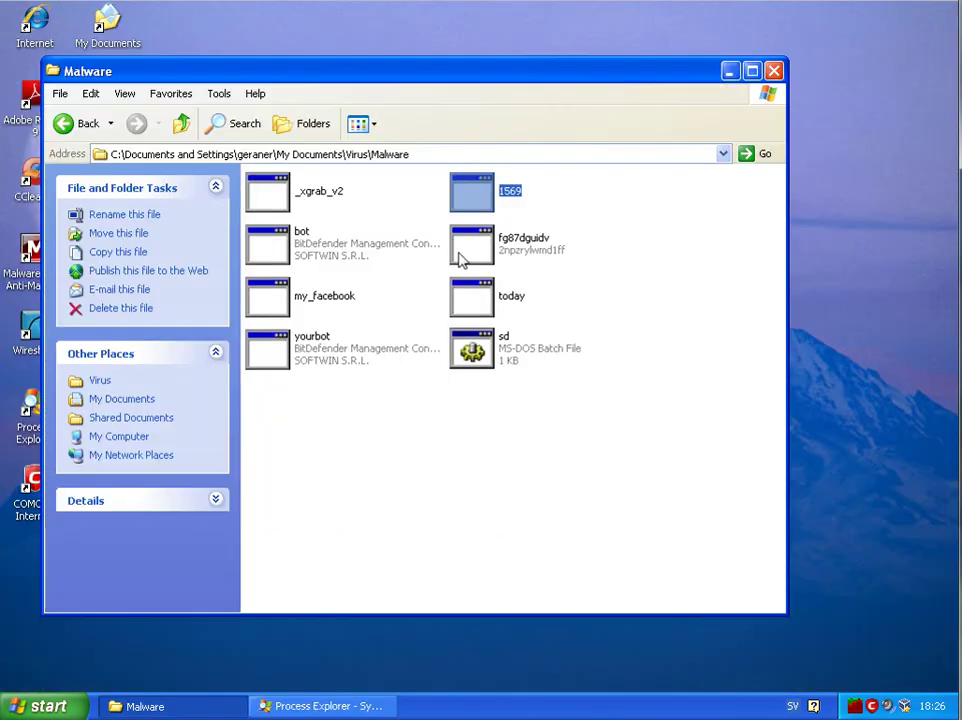
left_click(484, 248)
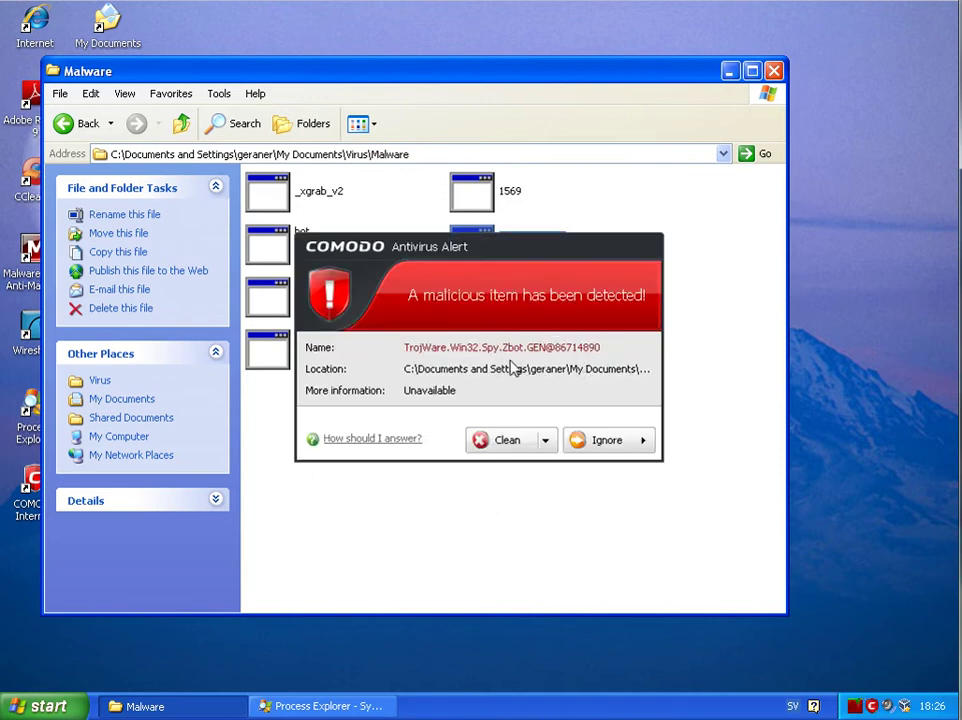
Clean the Zbot trojan, run the today sample, and check its processes in Process Explorer.
left_click(516, 443)
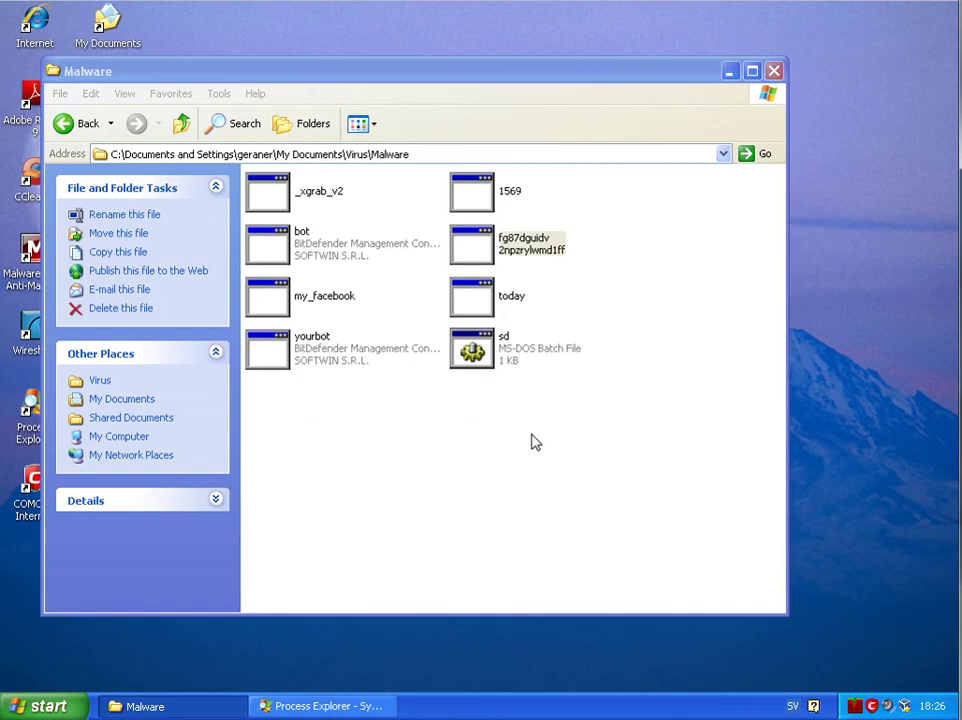
left_click(485, 307)
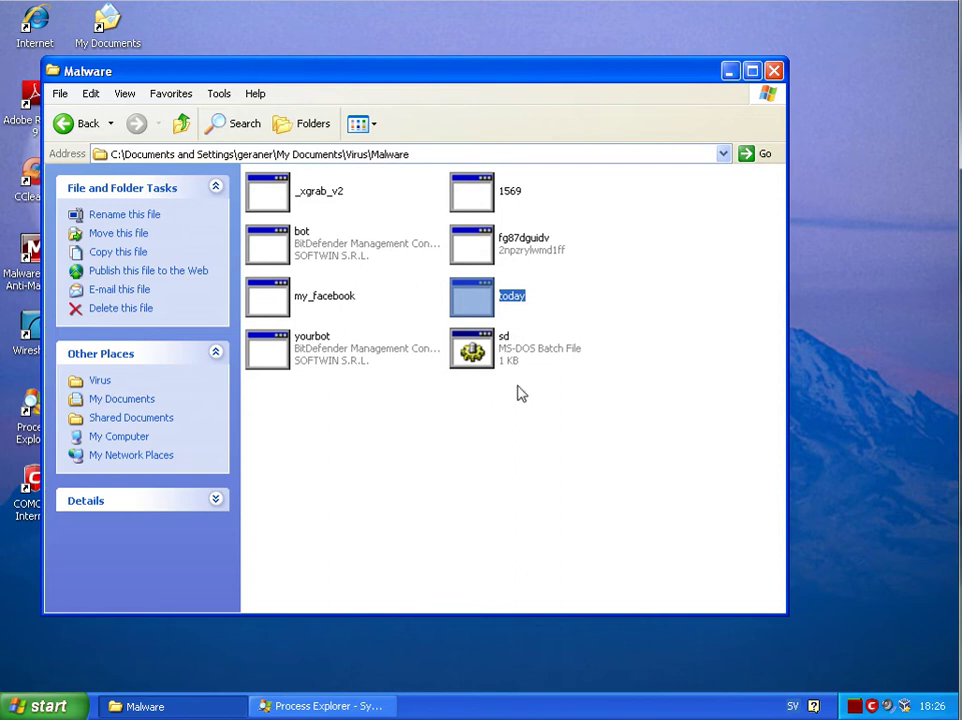
left_click(313, 708)
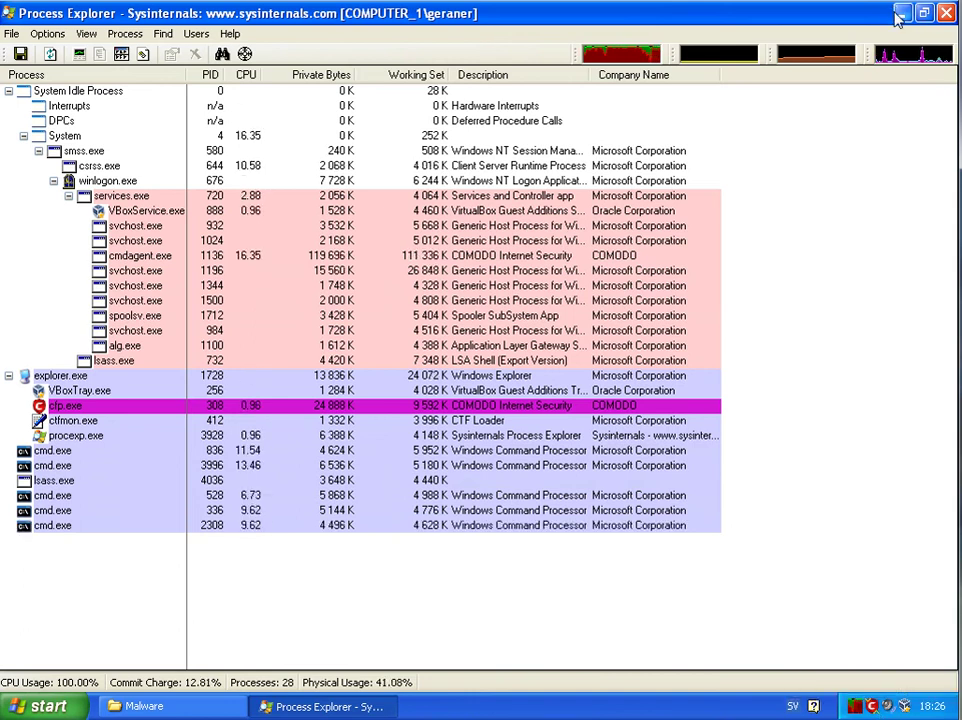
key("alt+Tab")
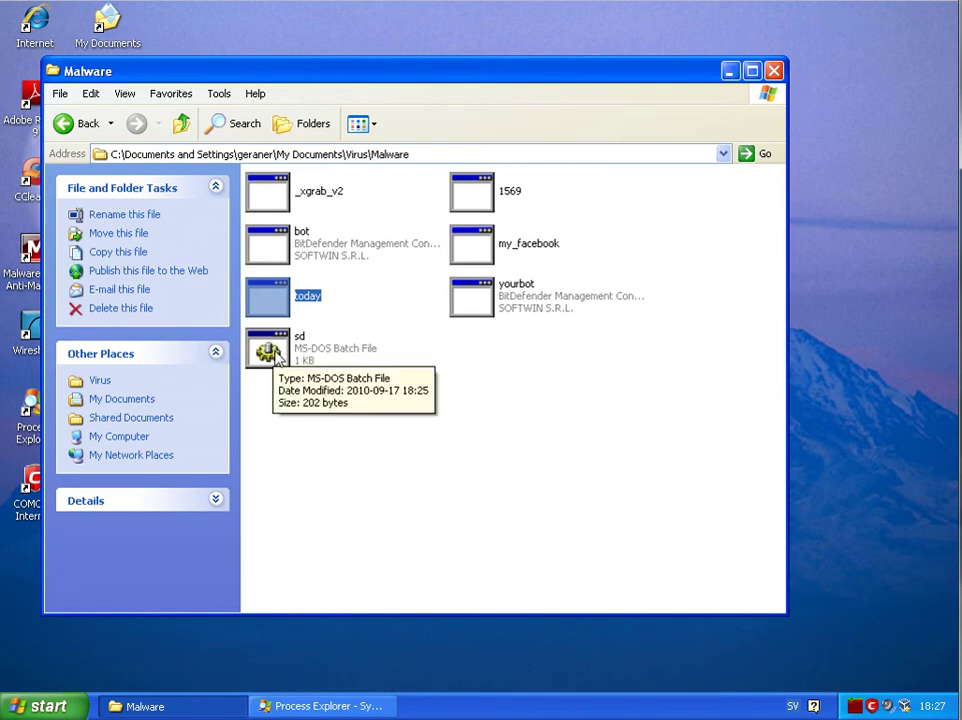
Go up to Virus, open the Malware-100904 folder, and run the inst sample.
left_click(278, 343)
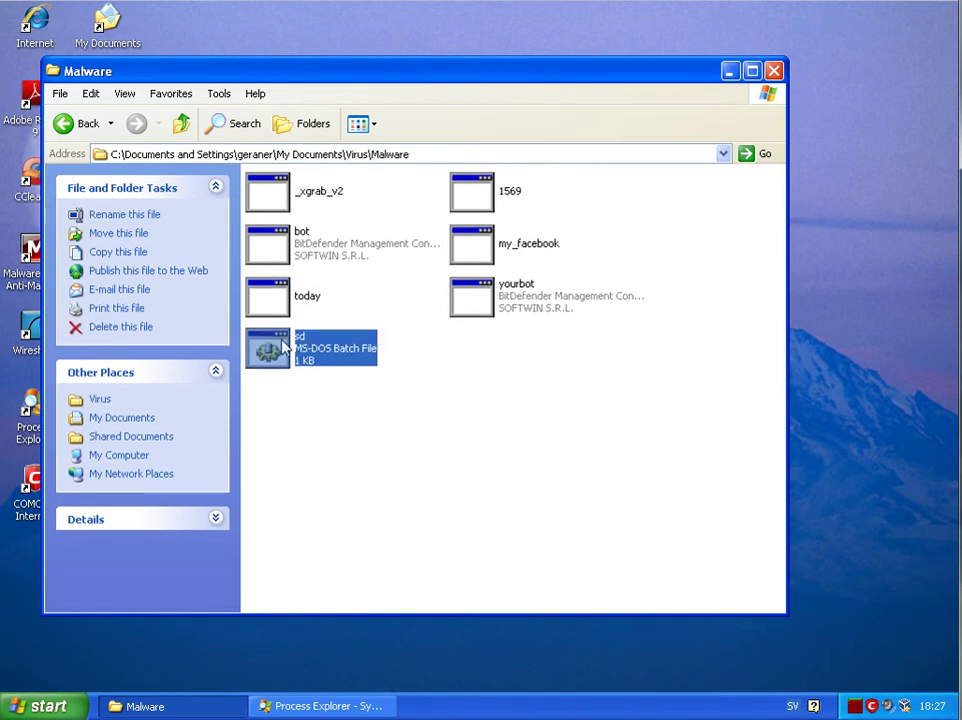
left_click(86, 124)
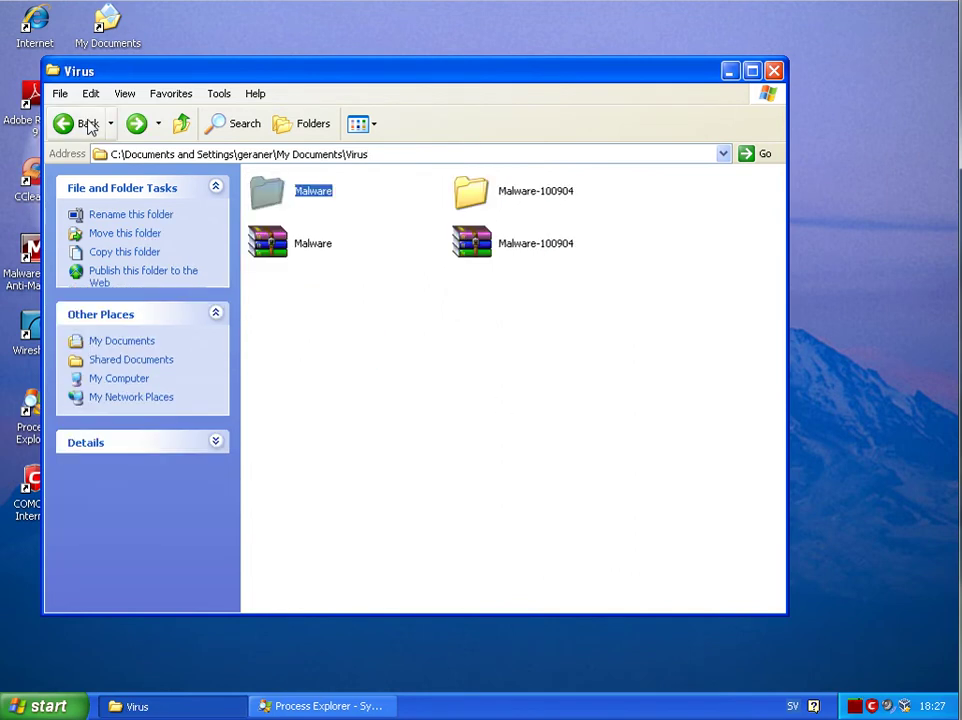
double_click(490, 200)
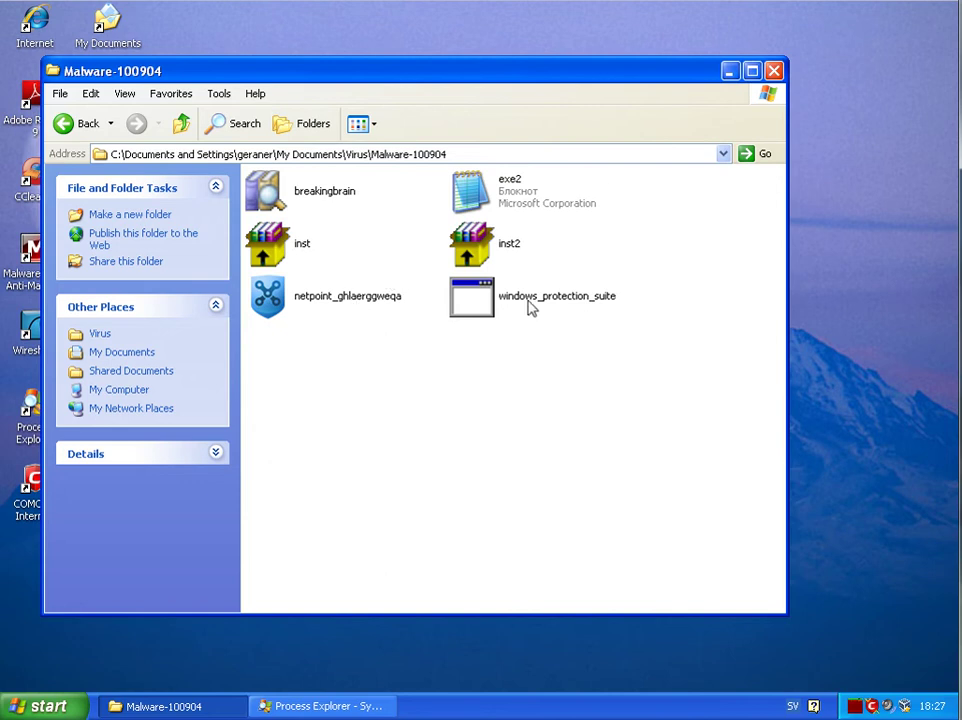
left_click(268, 245)
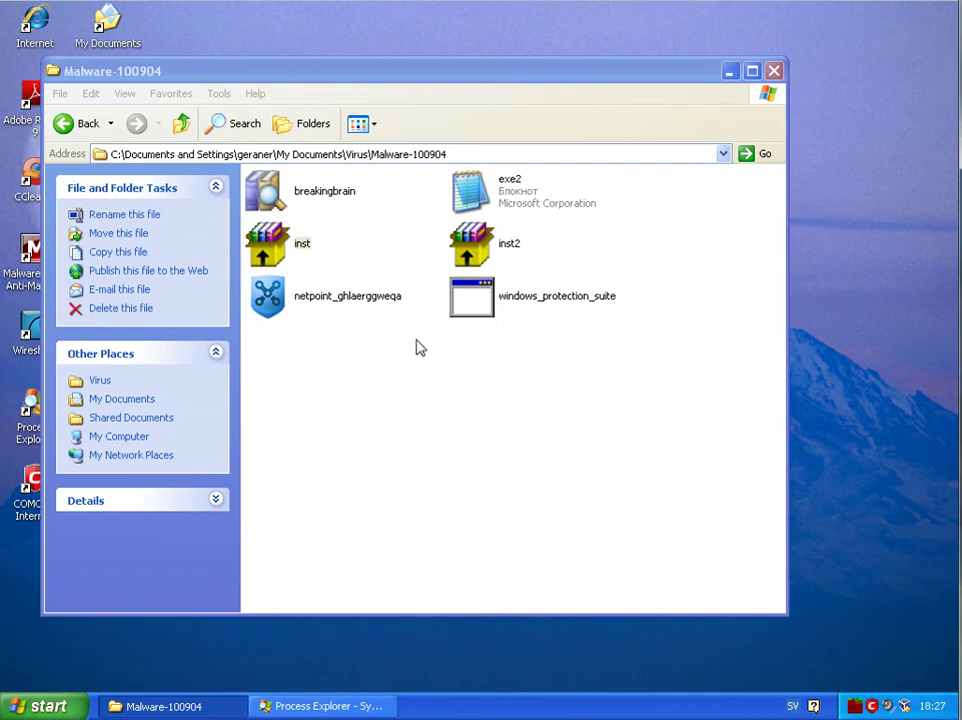
Clean the avpc2009 detection, then run breakingbrain and block its Internet connection.
left_click(348, 707)
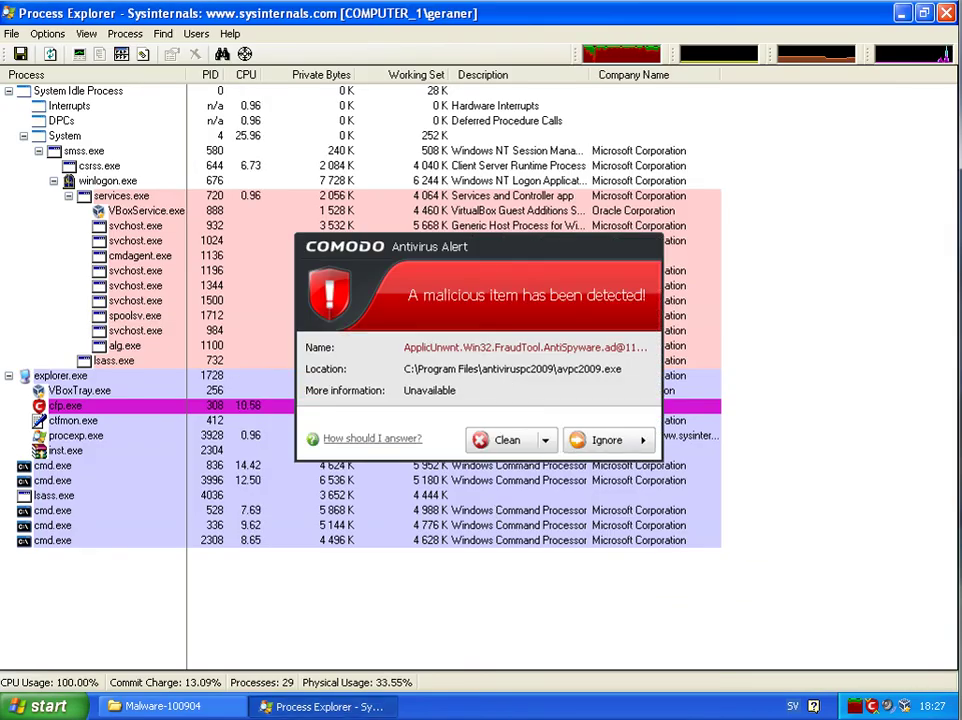
left_click(902, 13)
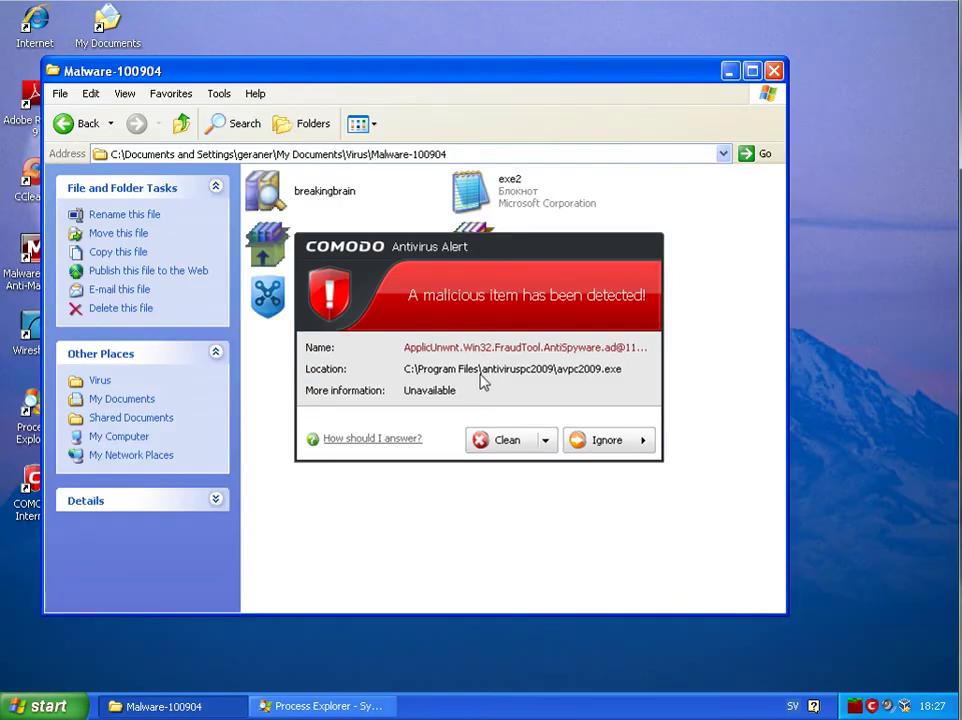
left_click(513, 444)
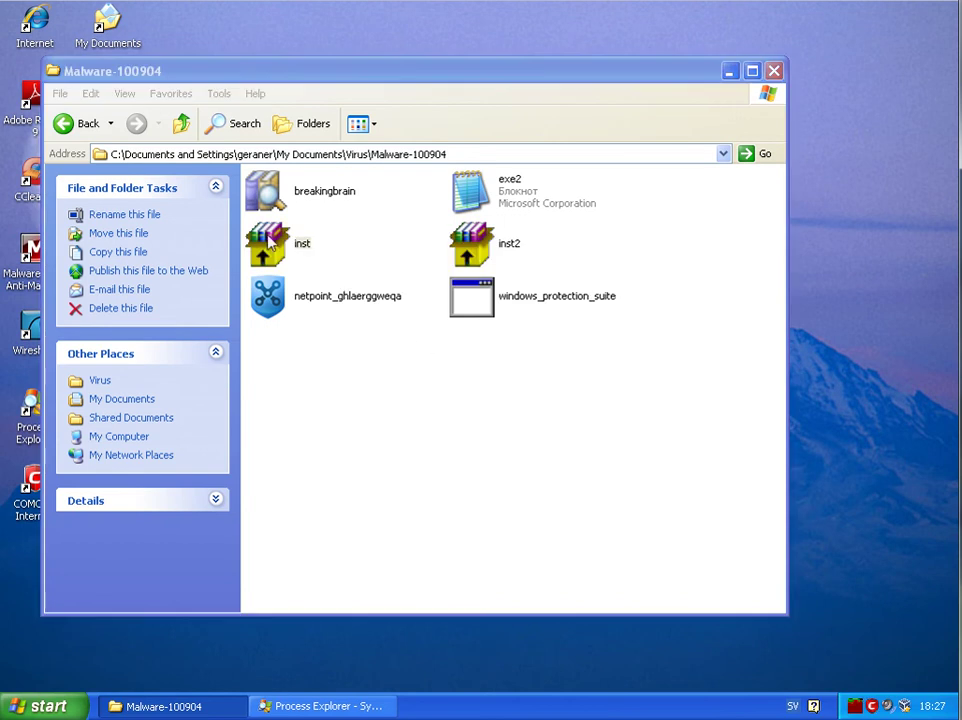
double_click(270, 232)
left_click(503, 411)
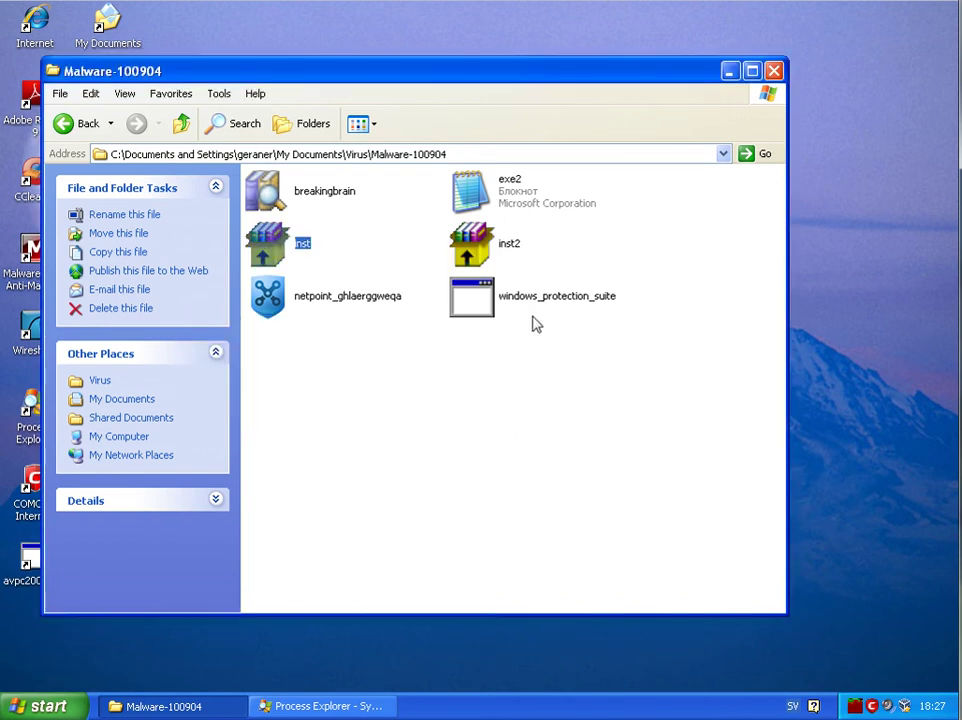
left_click(297, 195)
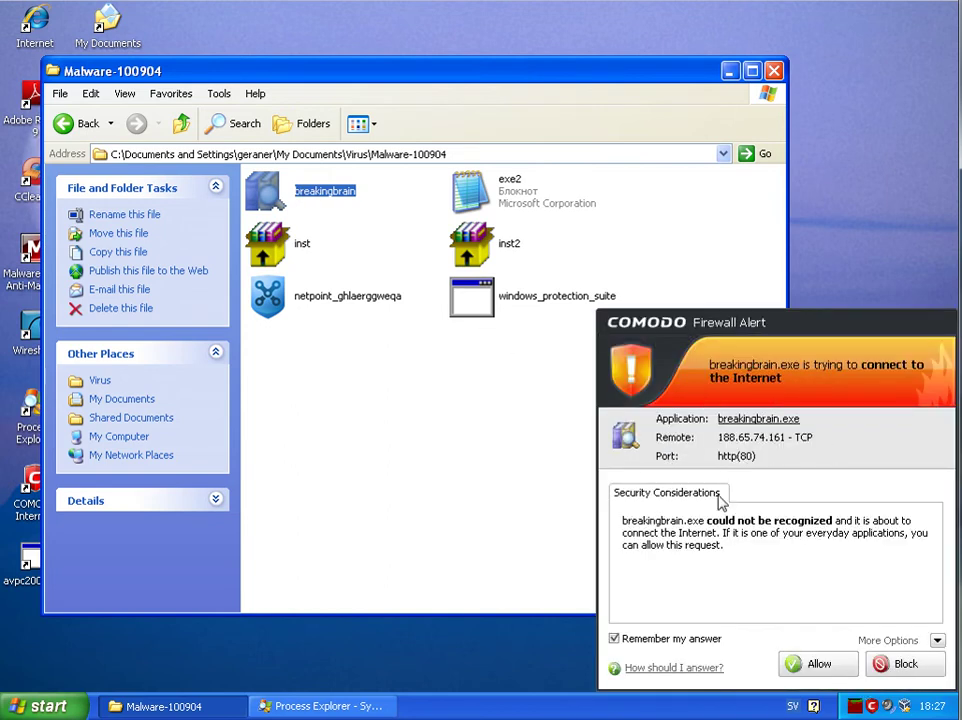
left_click(915, 670)
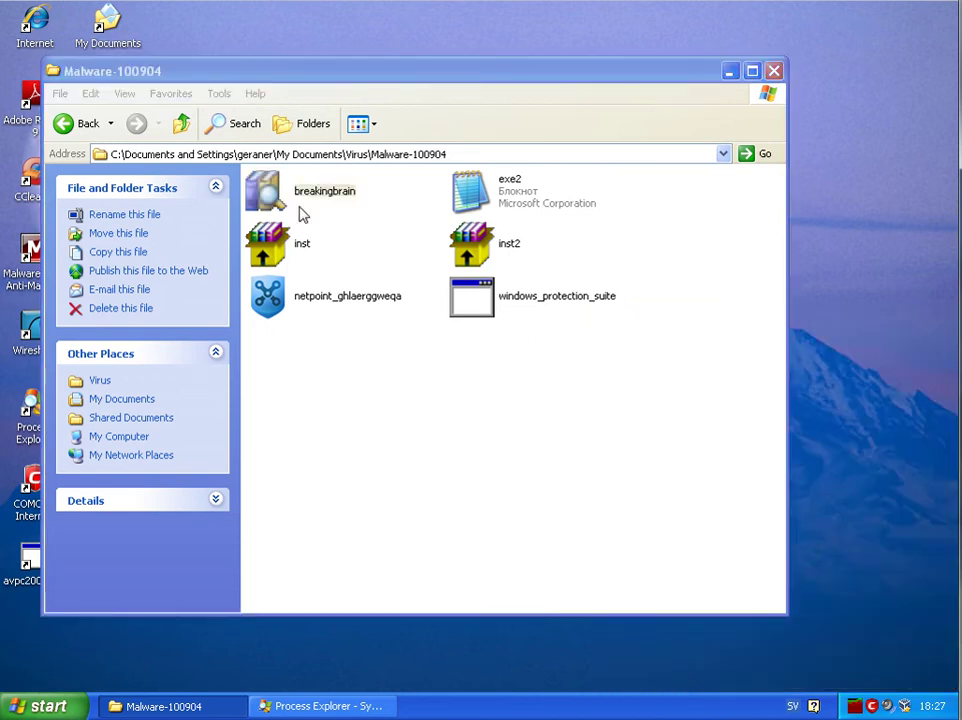
left_click(499, 297)
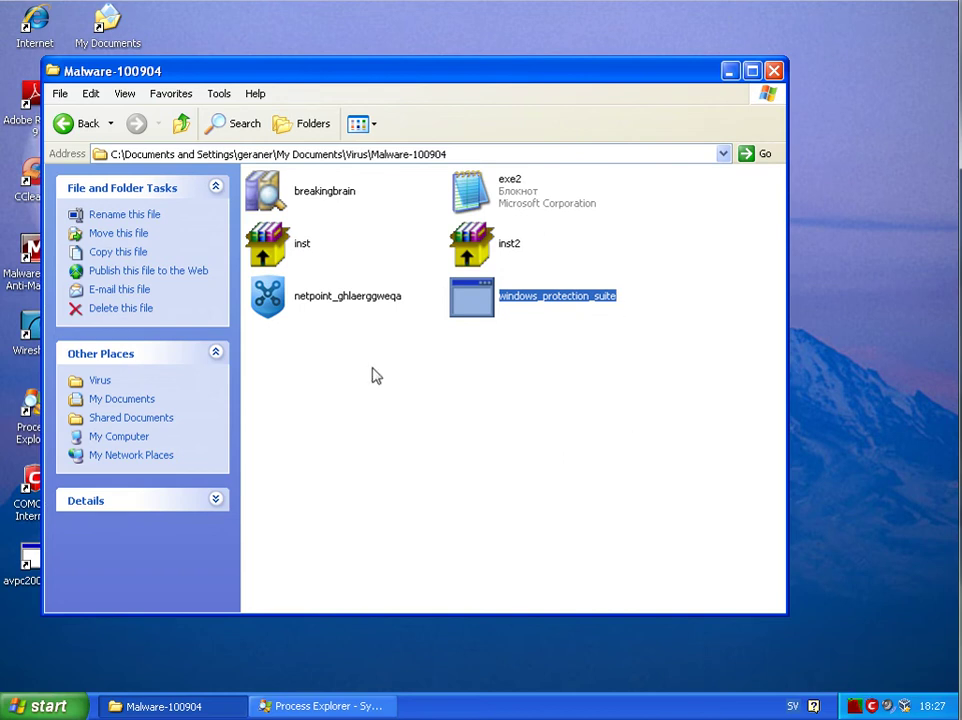
mouse_move(345, 300)
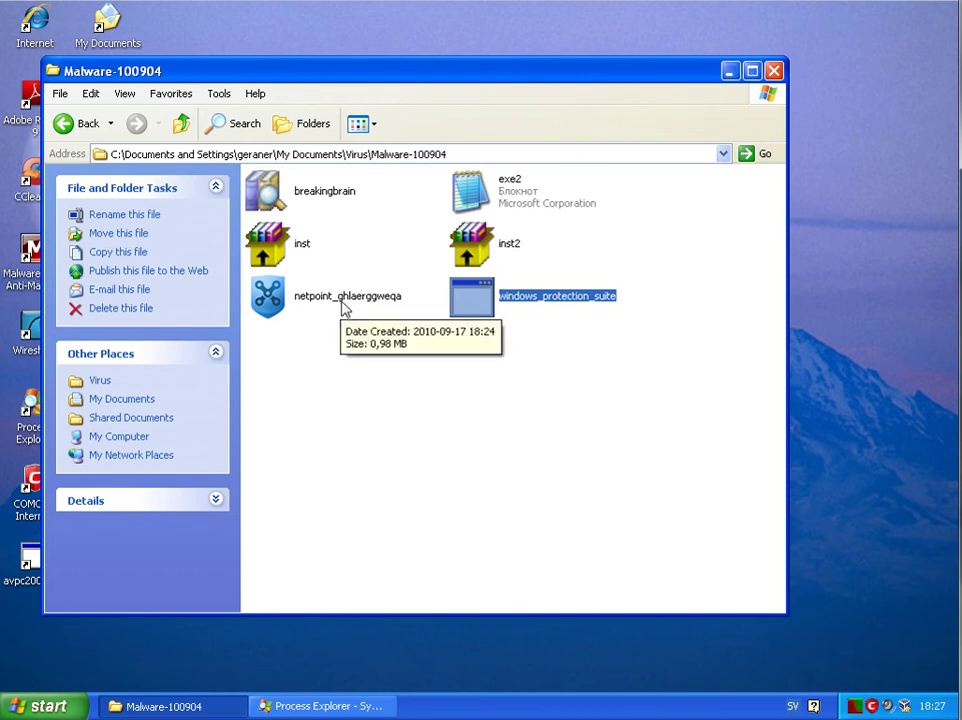
left_click(330, 706)
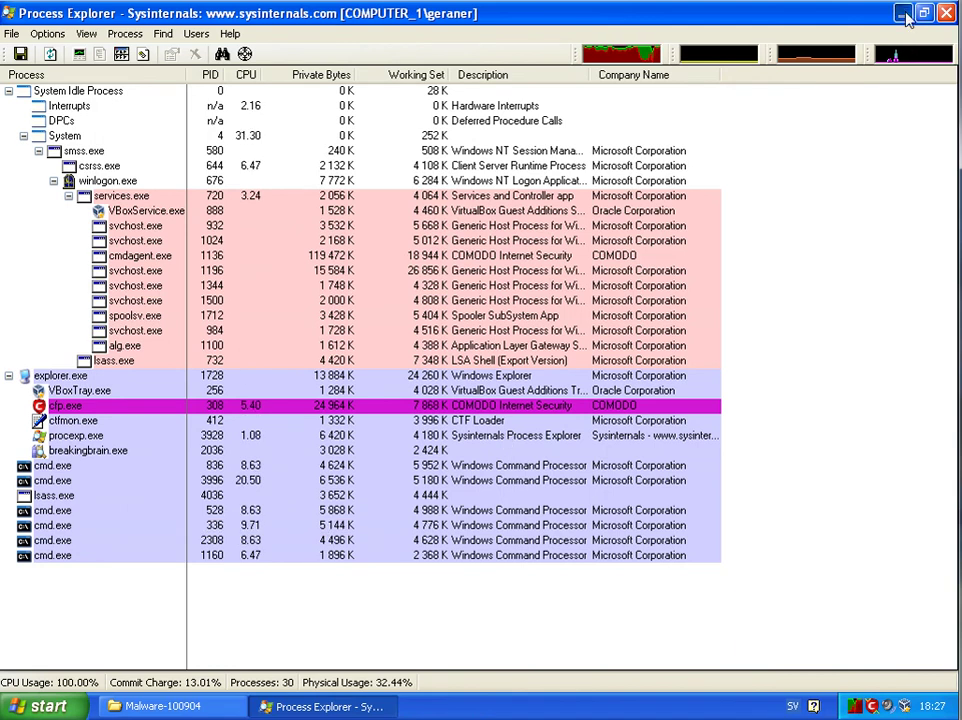
left_click(901, 13)
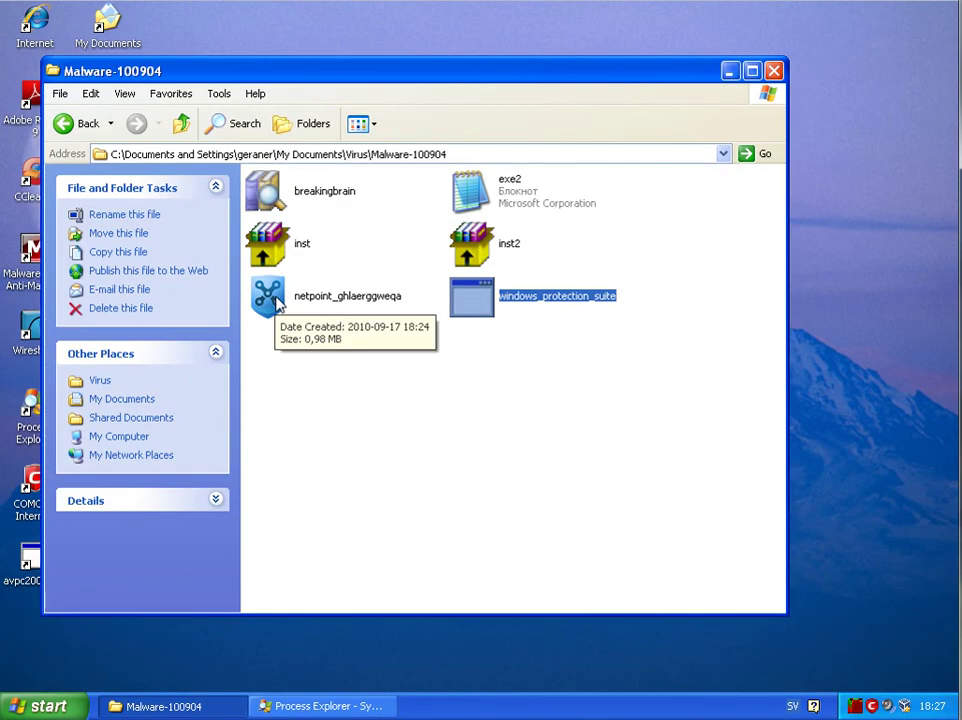
left_click(292, 308)
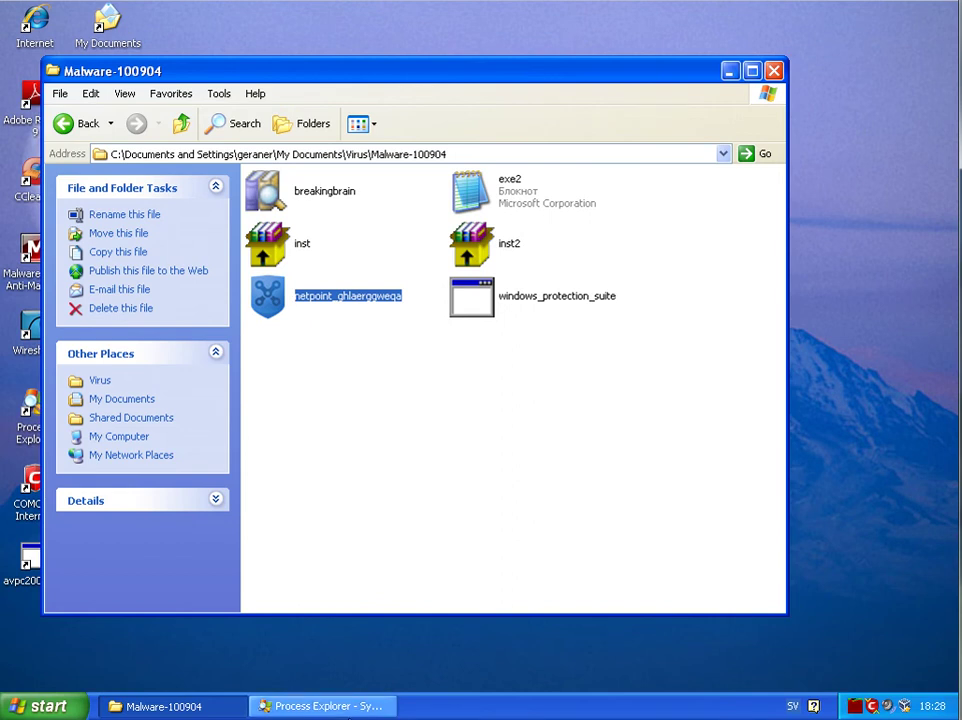
left_click(322, 706)
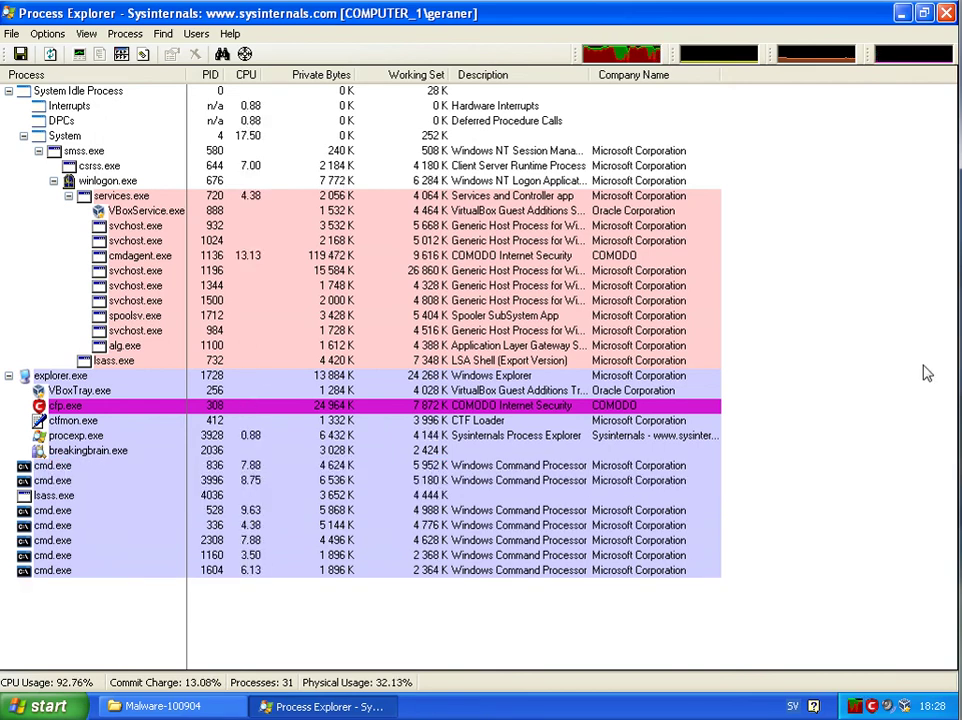
left_click(901, 13)
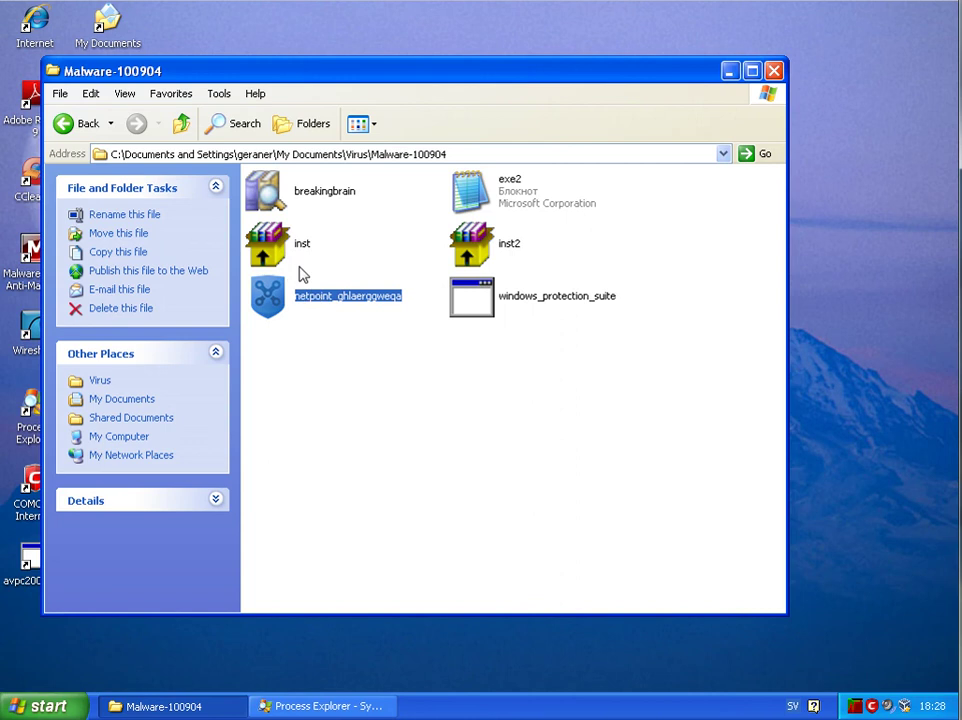
mouse_move(513, 192)
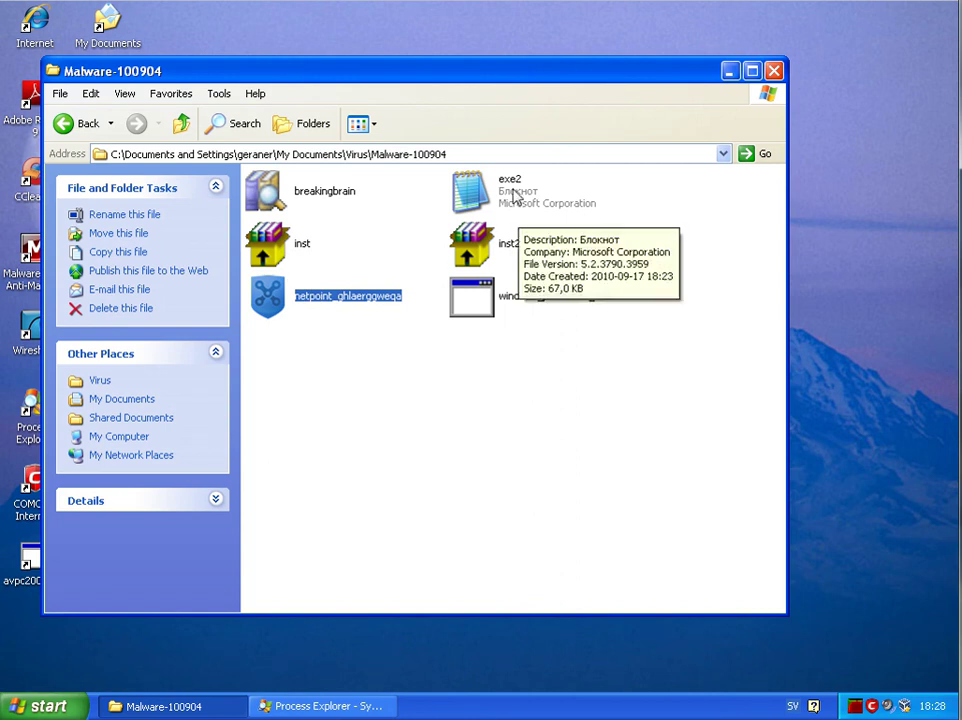
Run inst2, clean its threat, dismiss the error, and close antiviruspc2009 and Malware-100904.
left_click(513, 195)
left_click(505, 256)
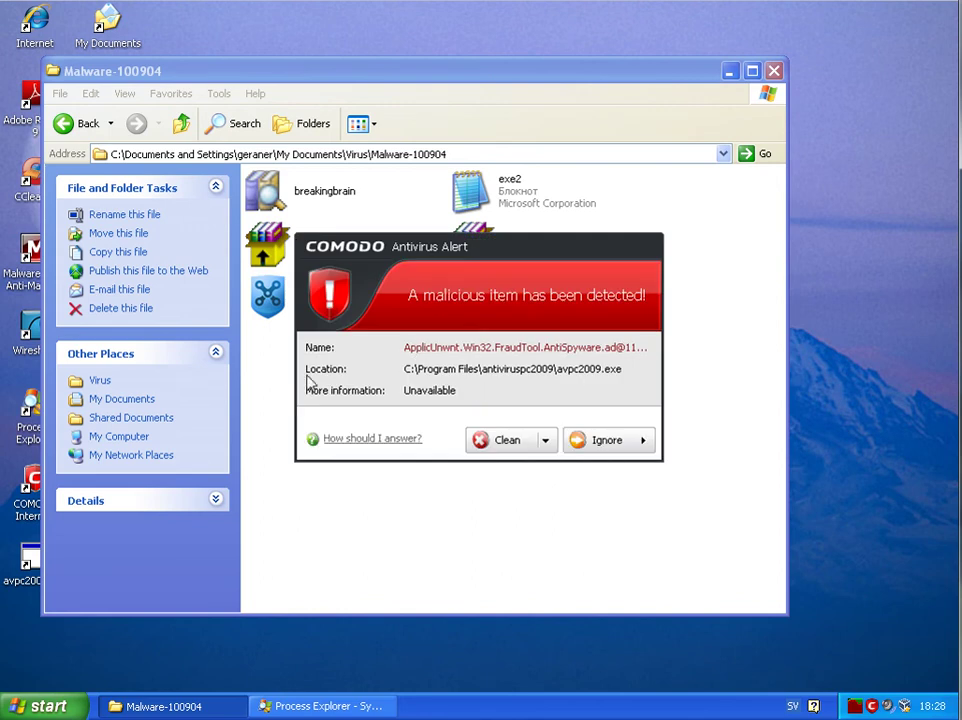
left_click(547, 443)
left_click(511, 441)
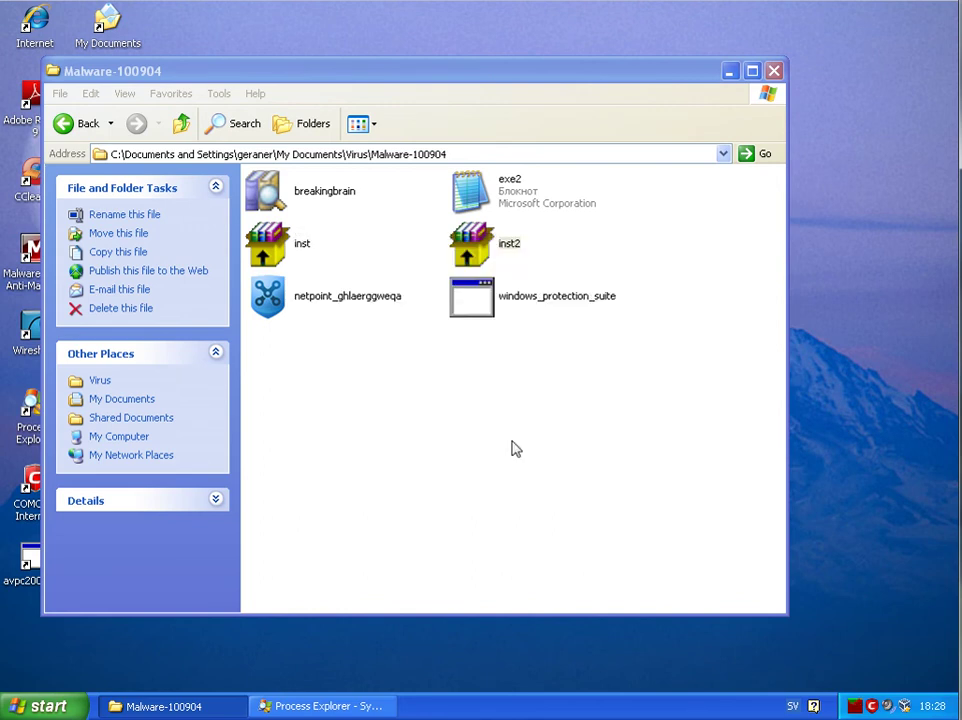
left_click(482, 410)
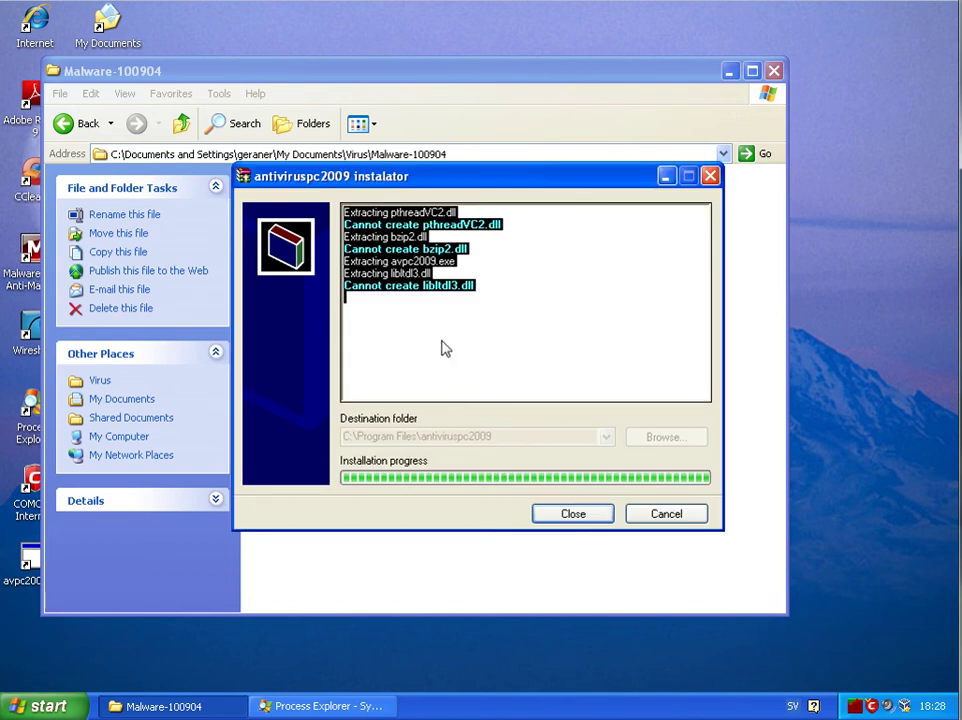
left_click(586, 520)
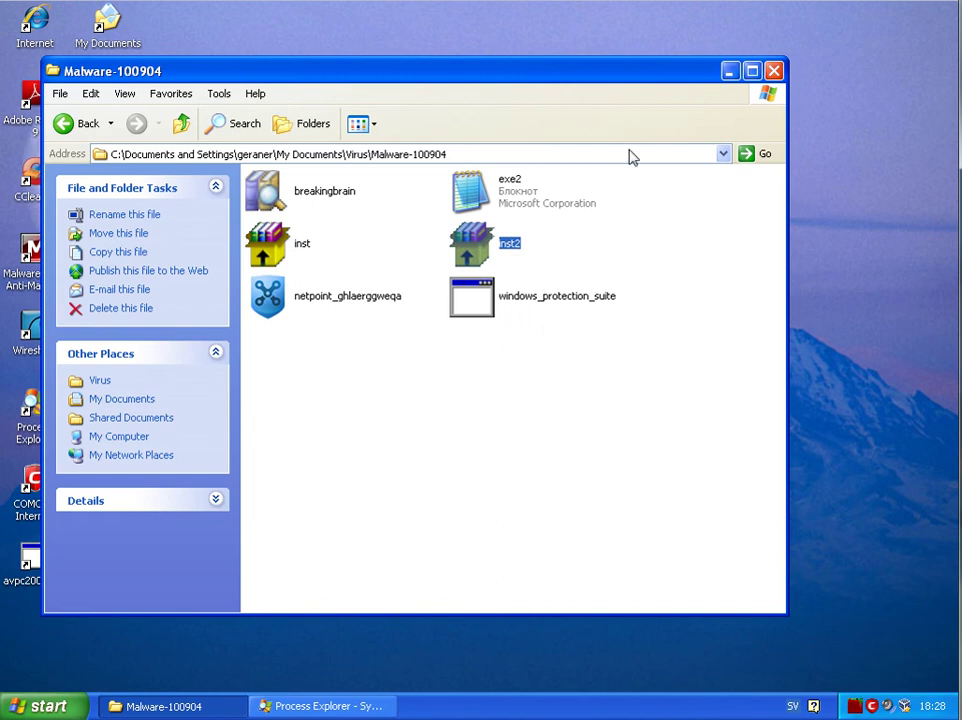
left_click(774, 74)
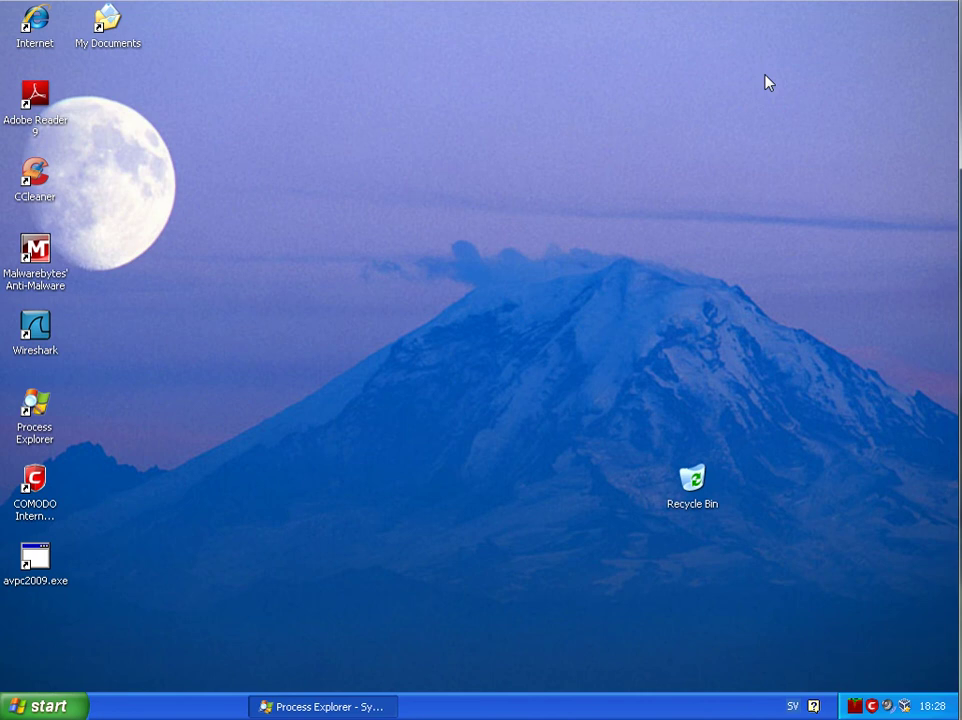
Open Comodo's main window, browse its Antivirus, Firewall and Defense+ task tabs, then view Defense+ Events.
double_click(872, 707)
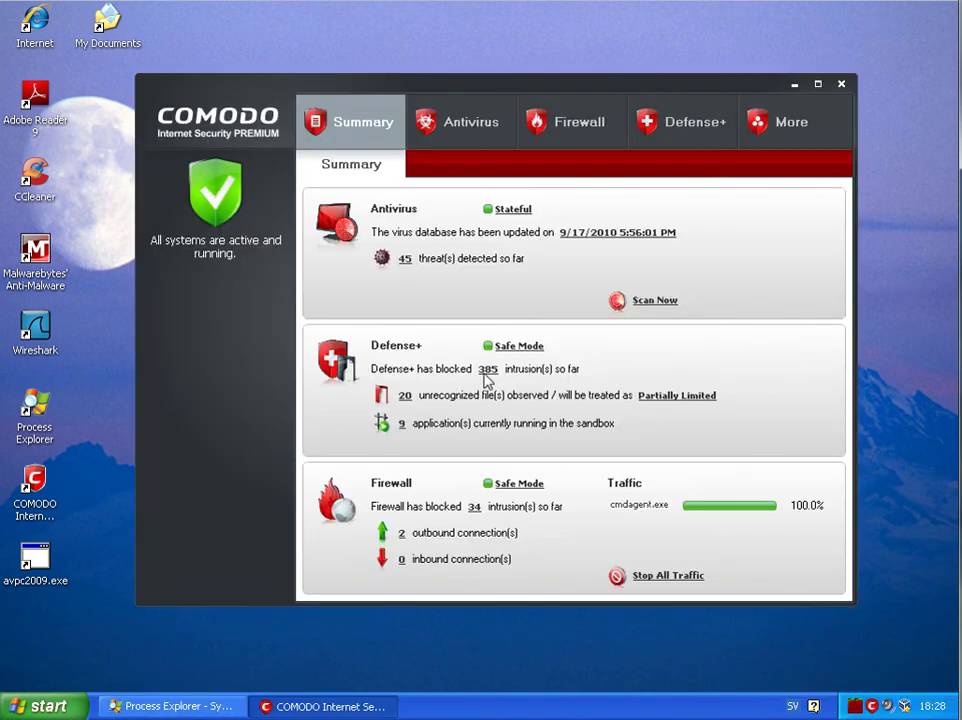
left_click(475, 138)
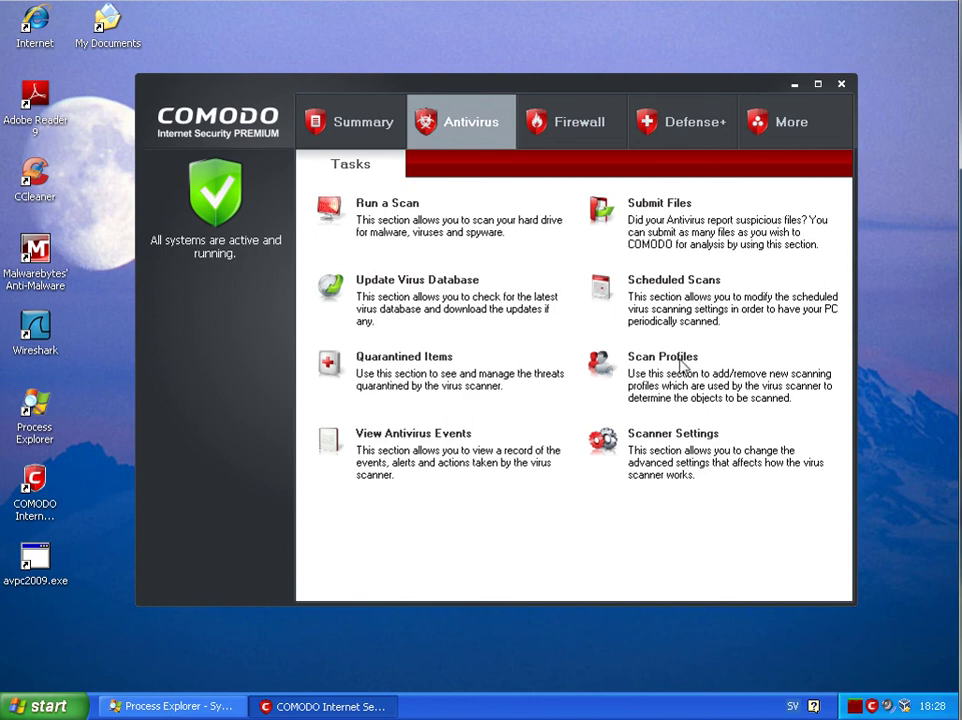
left_click(590, 128)
left_click(700, 135)
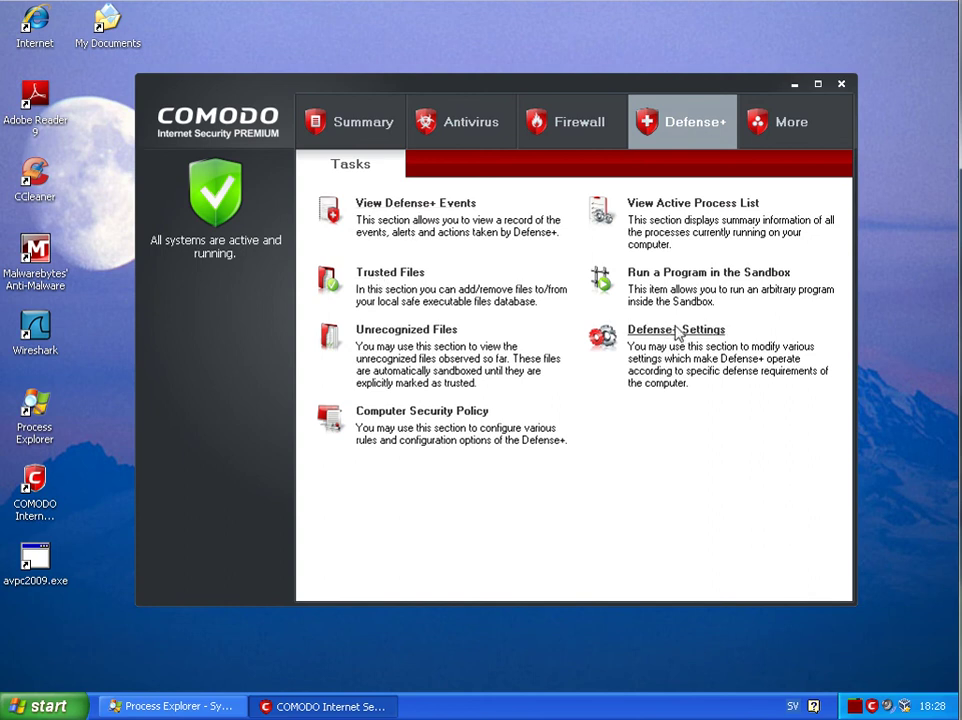
left_click(780, 122)
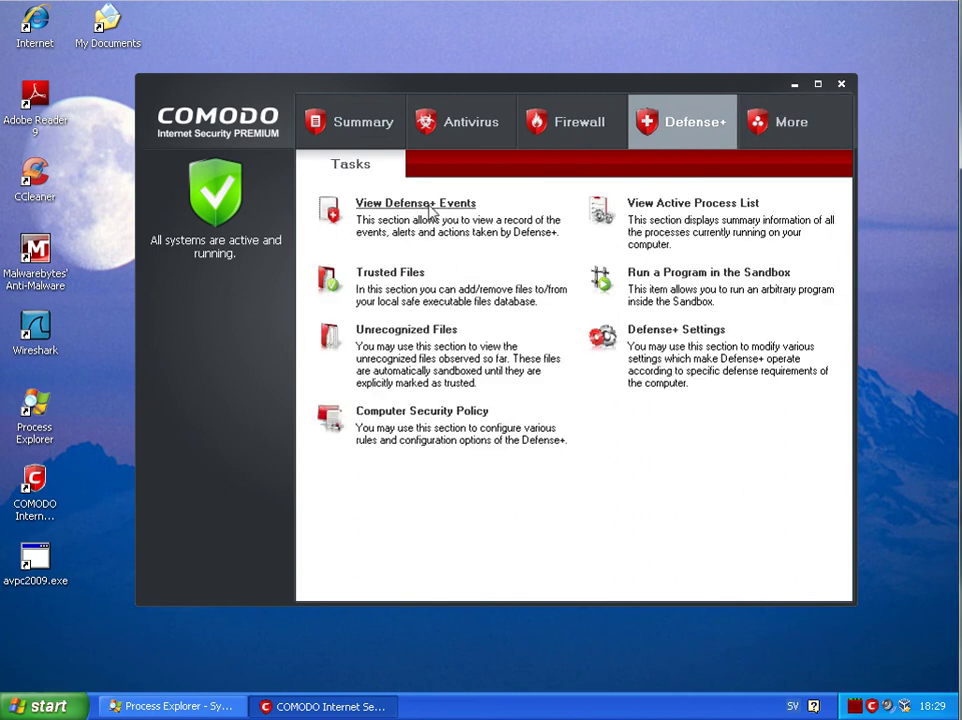
left_click(429, 206)
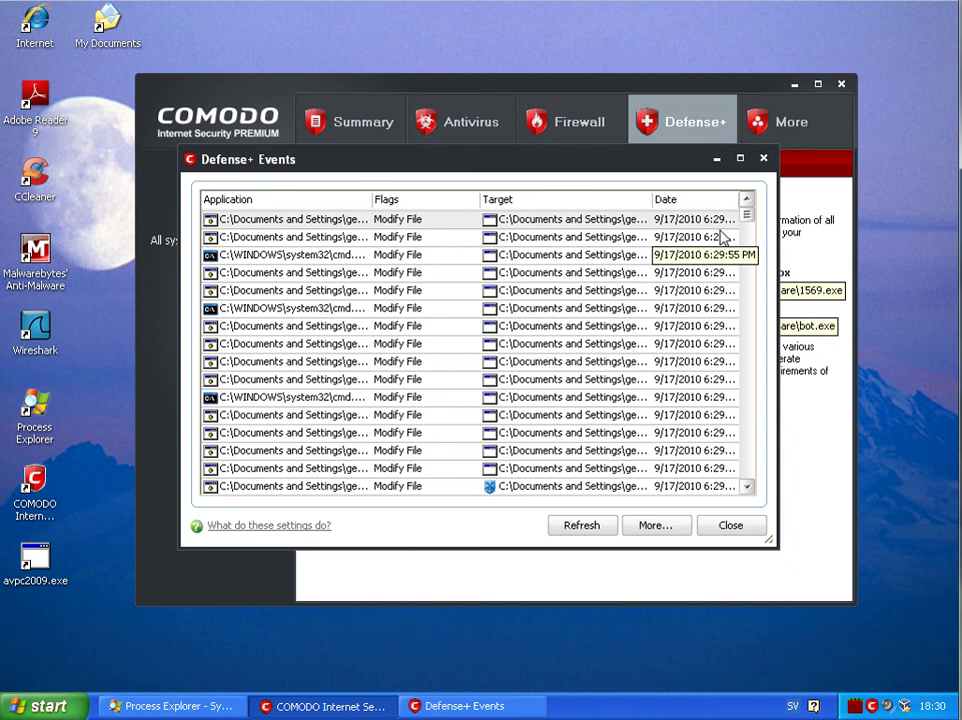
Close the Defense+ log and review the maximized active process list before closing it.
left_click_drag(747, 212, 747, 330)
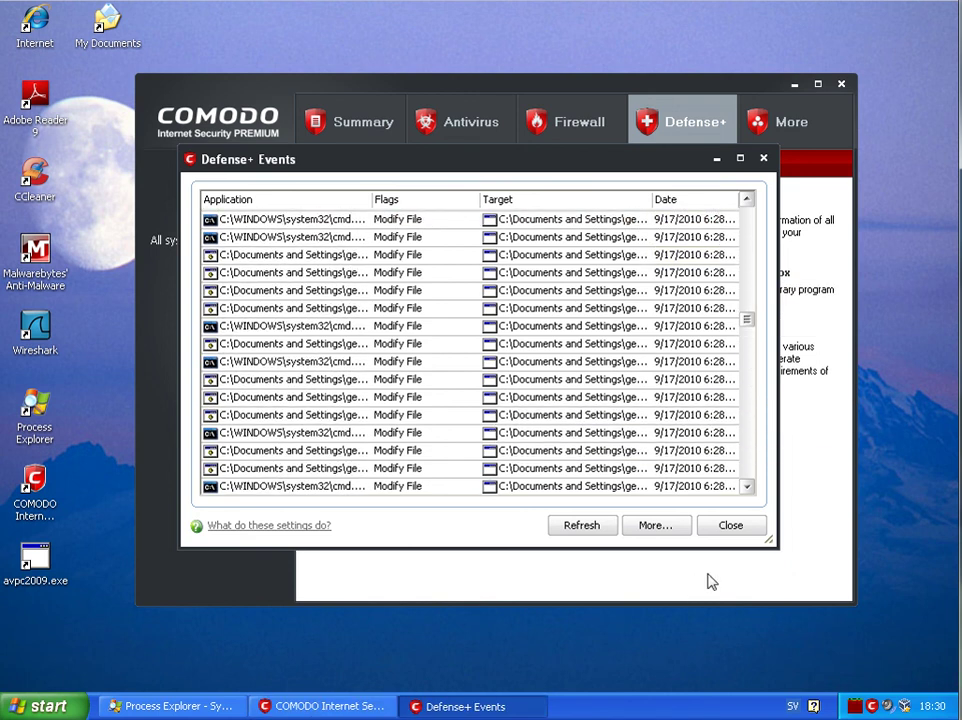
left_click(730, 526)
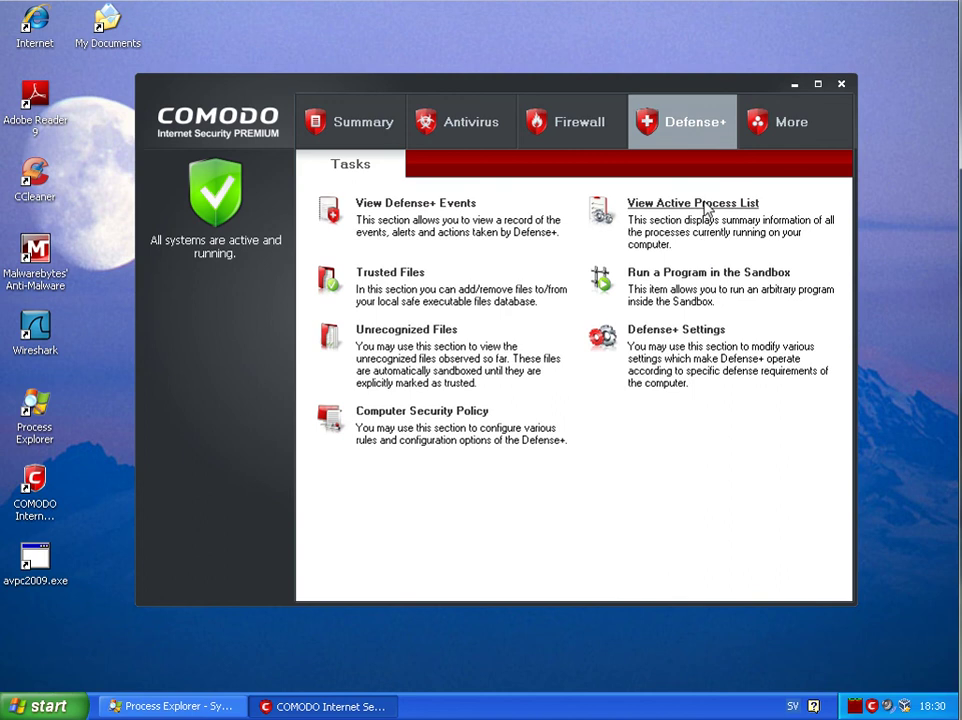
left_click(705, 205)
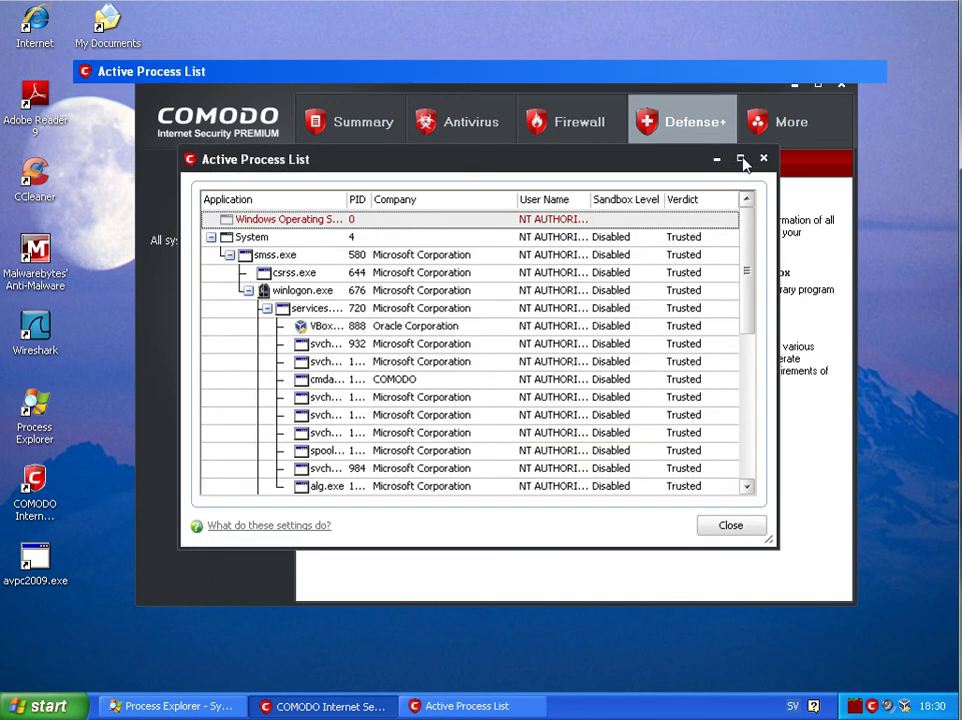
left_click(739, 158)
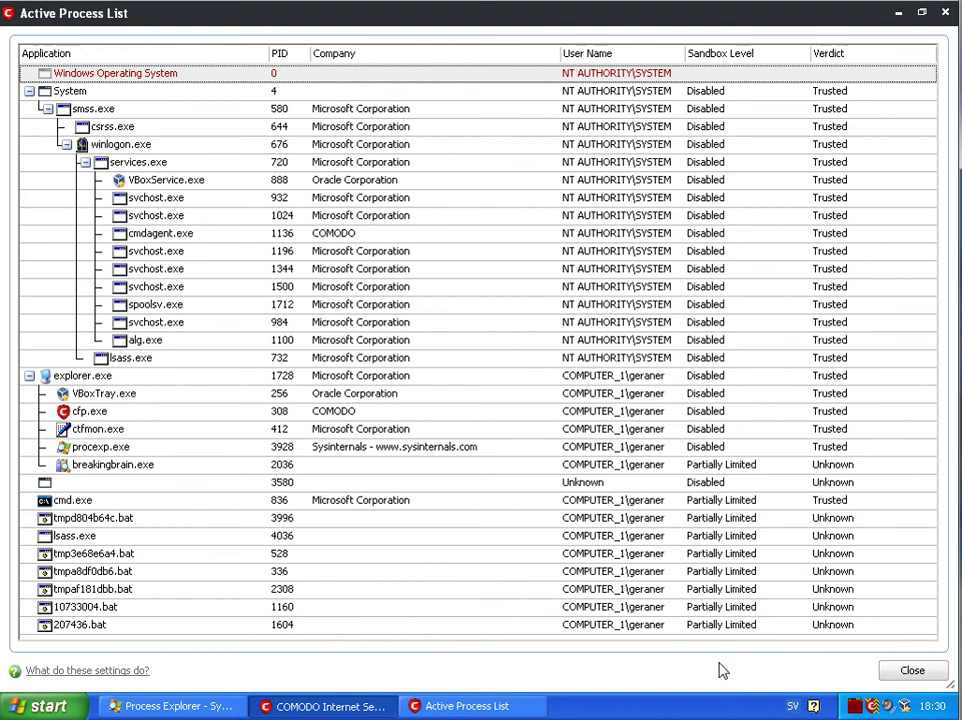
left_click(911, 670)
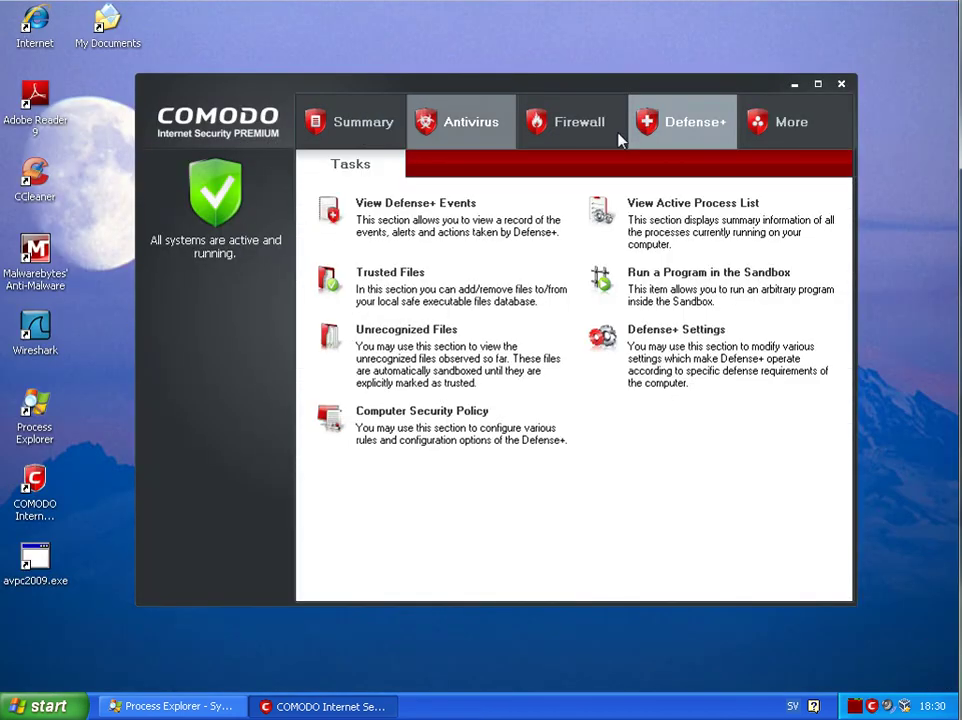
Cycle through the Antivirus, Firewall, Defense+ and preferences tabs back to Summary.
left_click(460, 122)
left_click(578, 122)
left_click(690, 122)
left_click(790, 122)
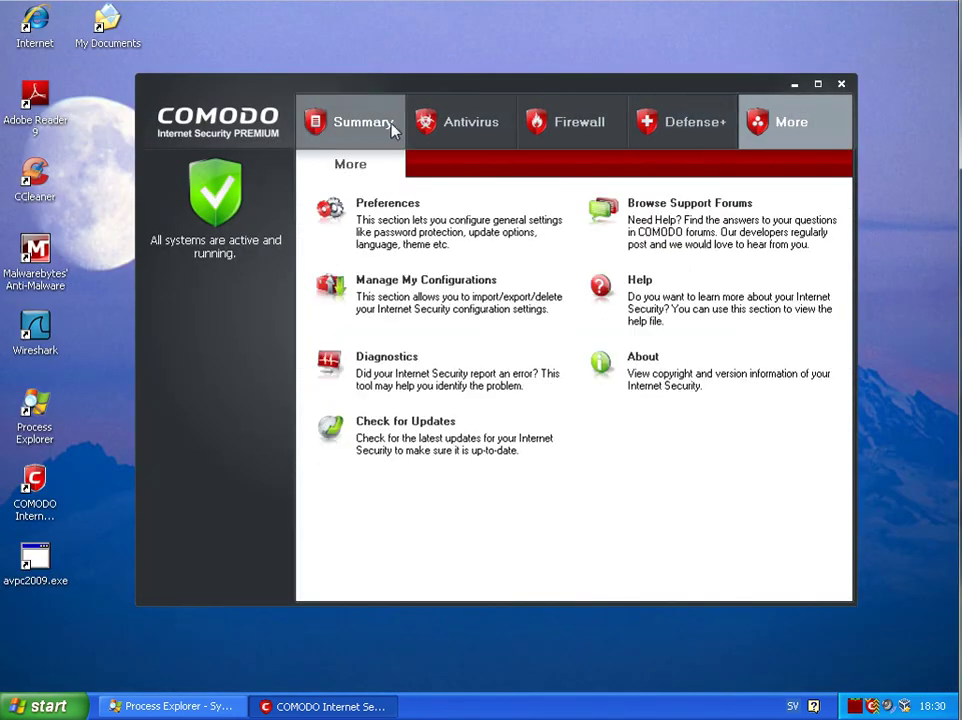
left_click(391, 128)
Close Comodo and Process Explorer, cancel the Anmeldung login prompt, and close Cabaret Club Casino.
left_click(840, 86)
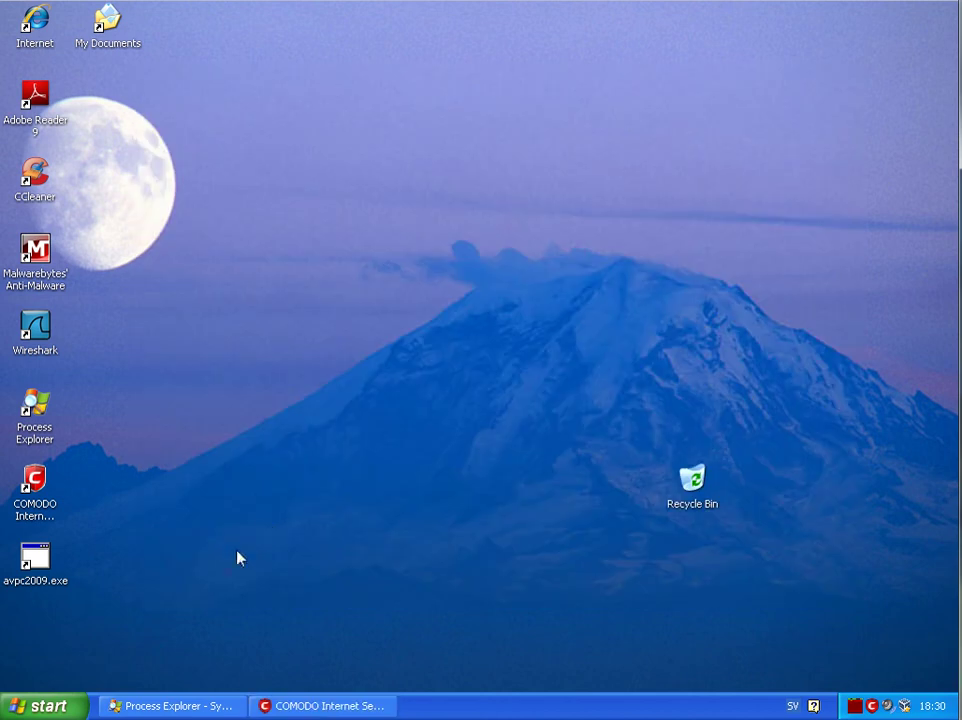
left_click(175, 706)
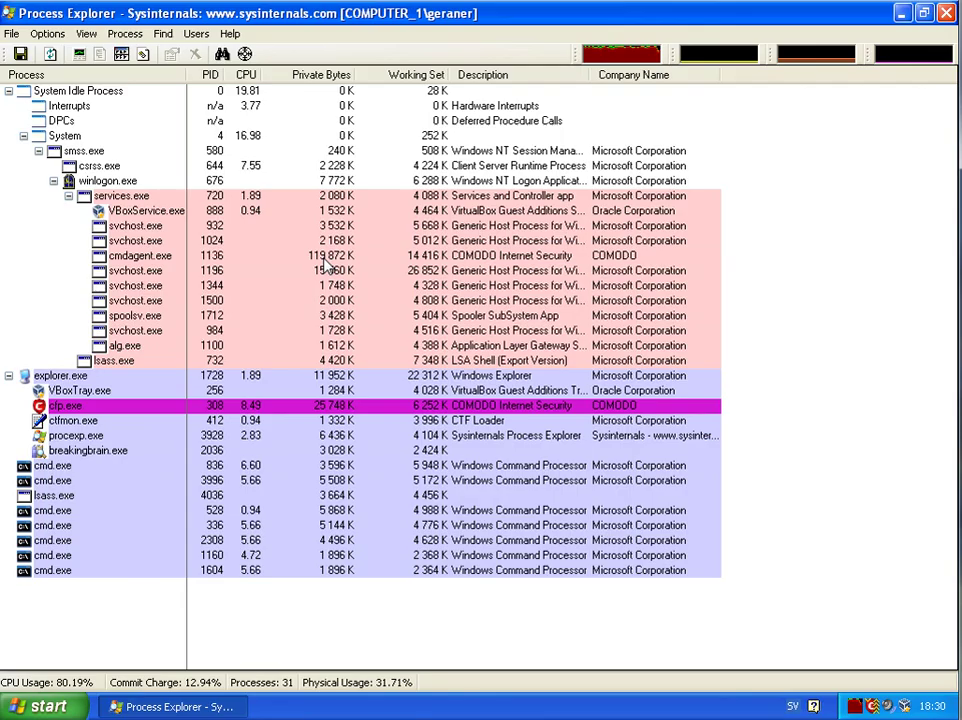
left_click(946, 14)
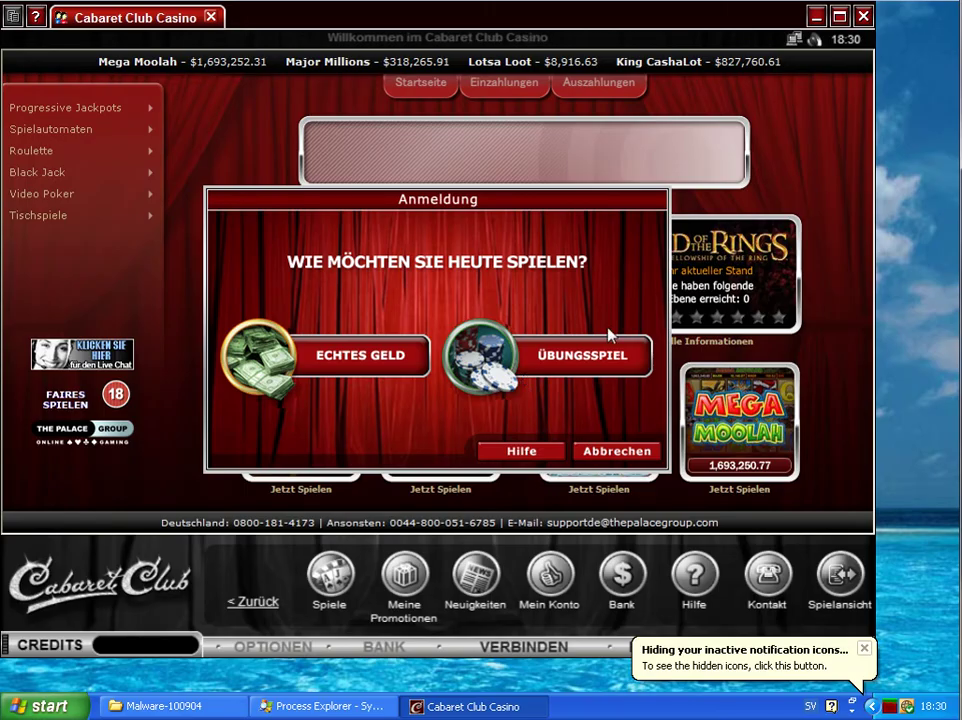
left_click(632, 453)
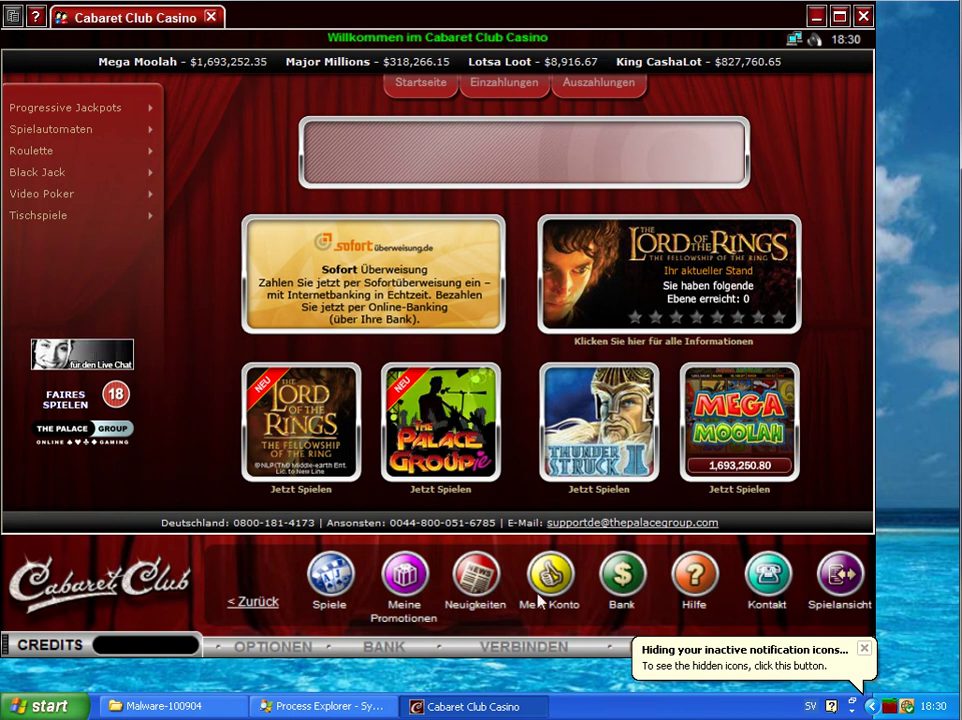
left_click(863, 15)
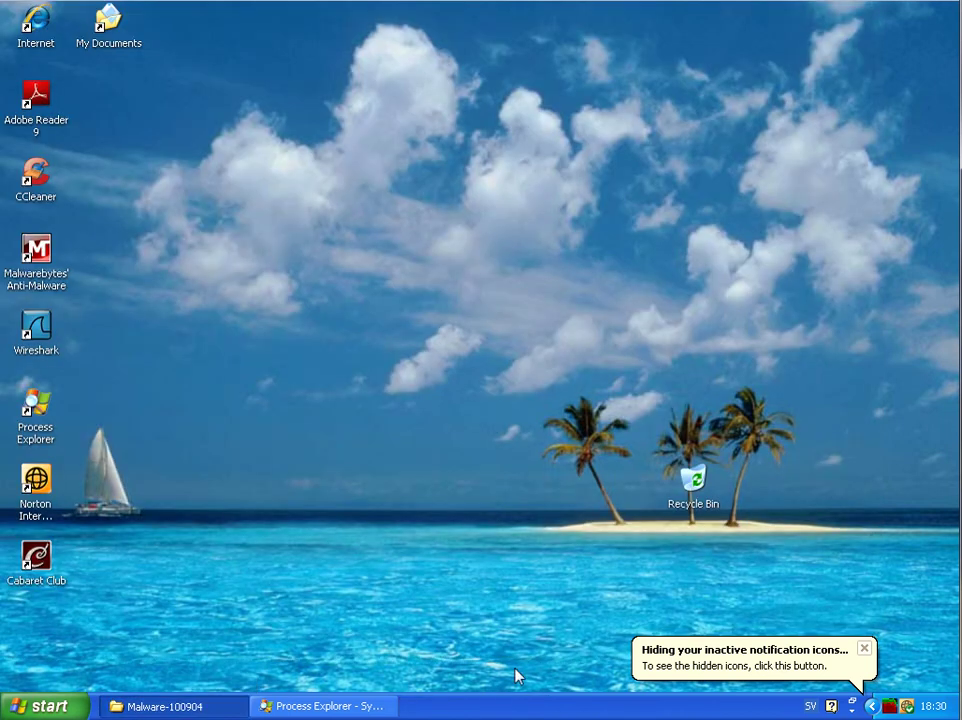
Close the Malware-100904 folder and hide Process Explorer after confirming no malware processes remain.
left_click(204, 705)
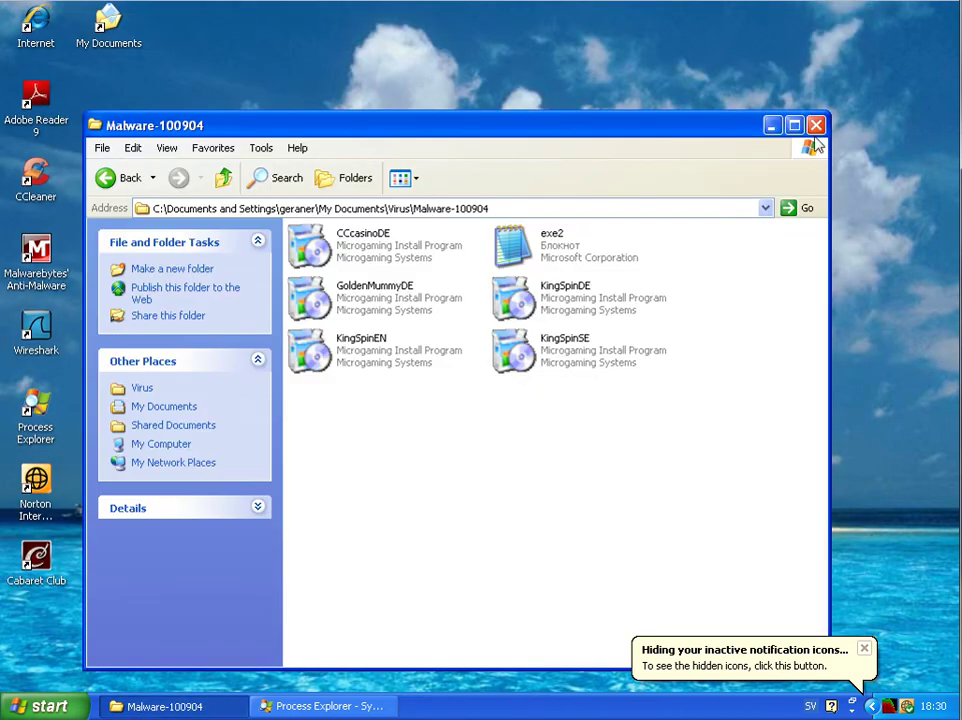
key("alt+F4")
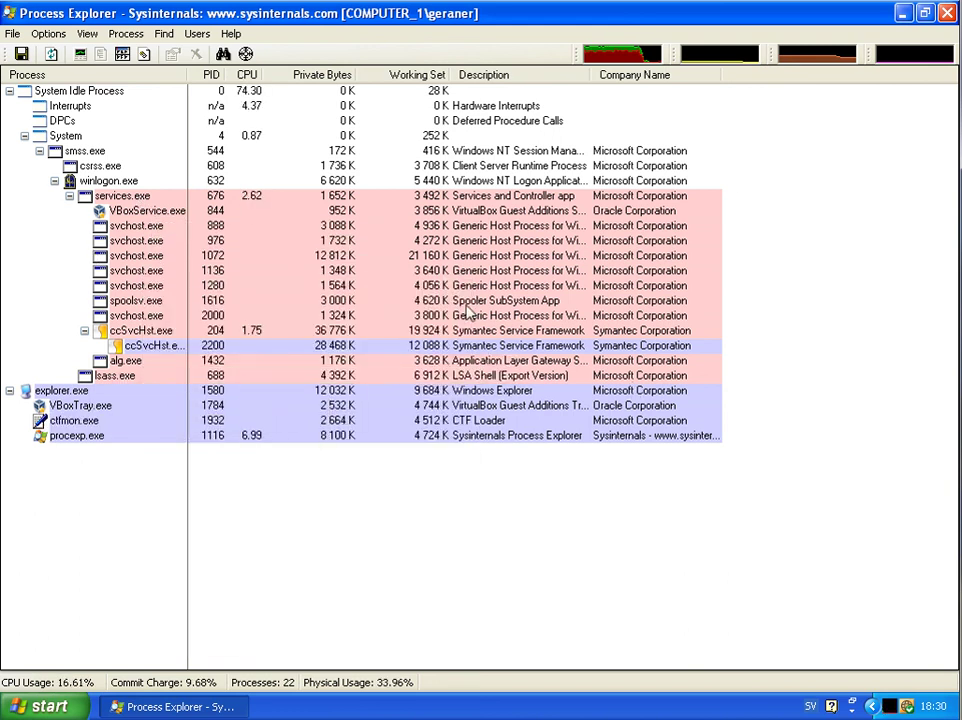
left_click(949, 15)
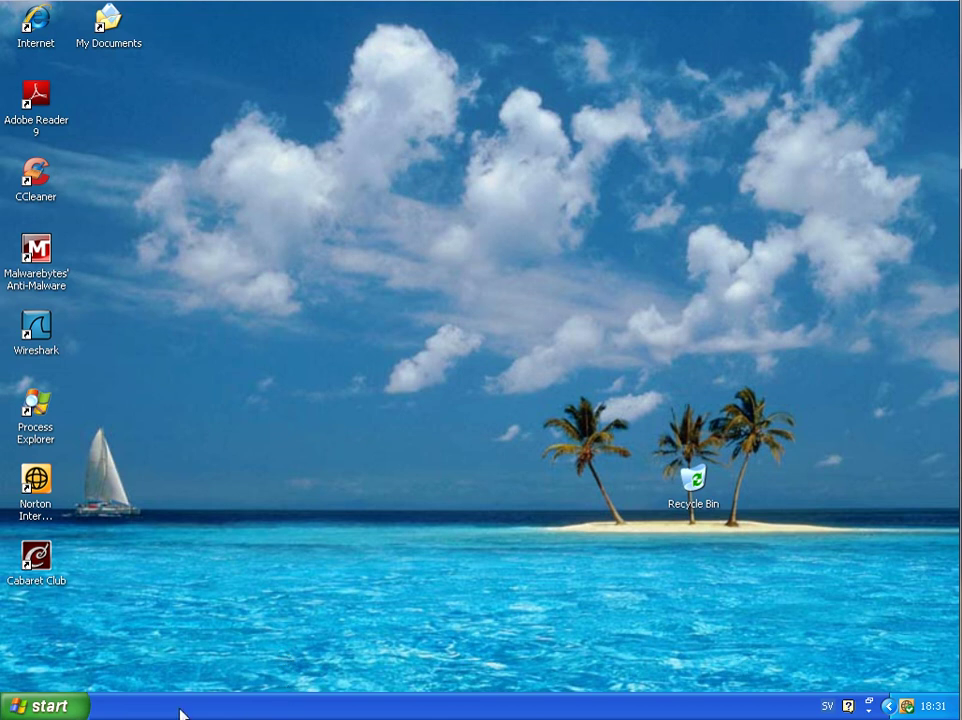
Restart the Norton virtual machine and switch over to the Comodo machine's desktop.
left_click(40, 706)
left_click(296, 672)
left_click(565, 270)
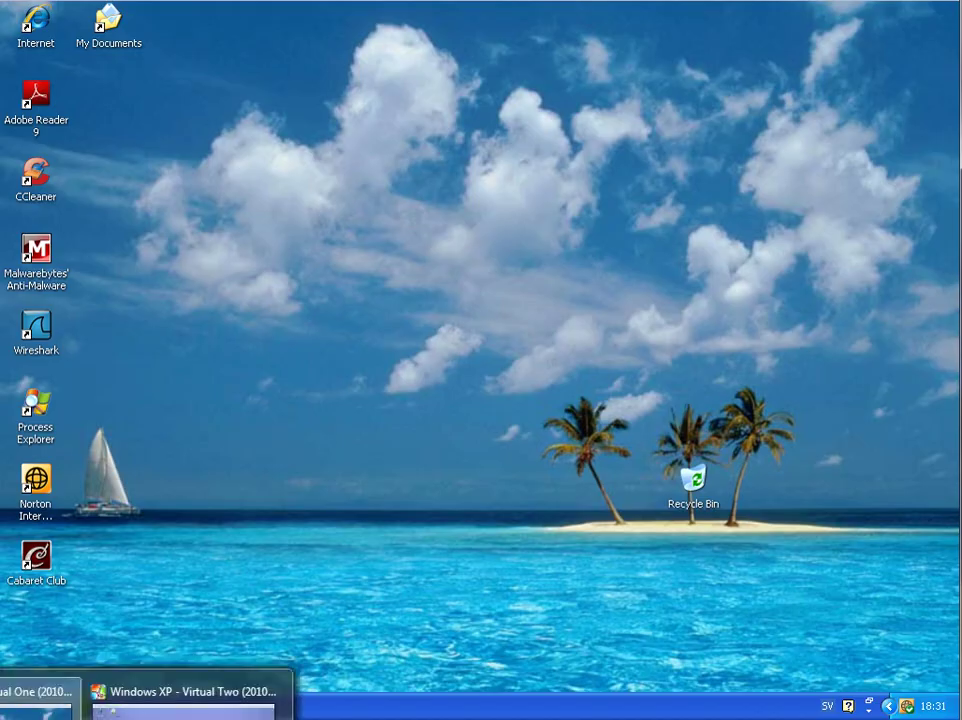
left_click(265, 695)
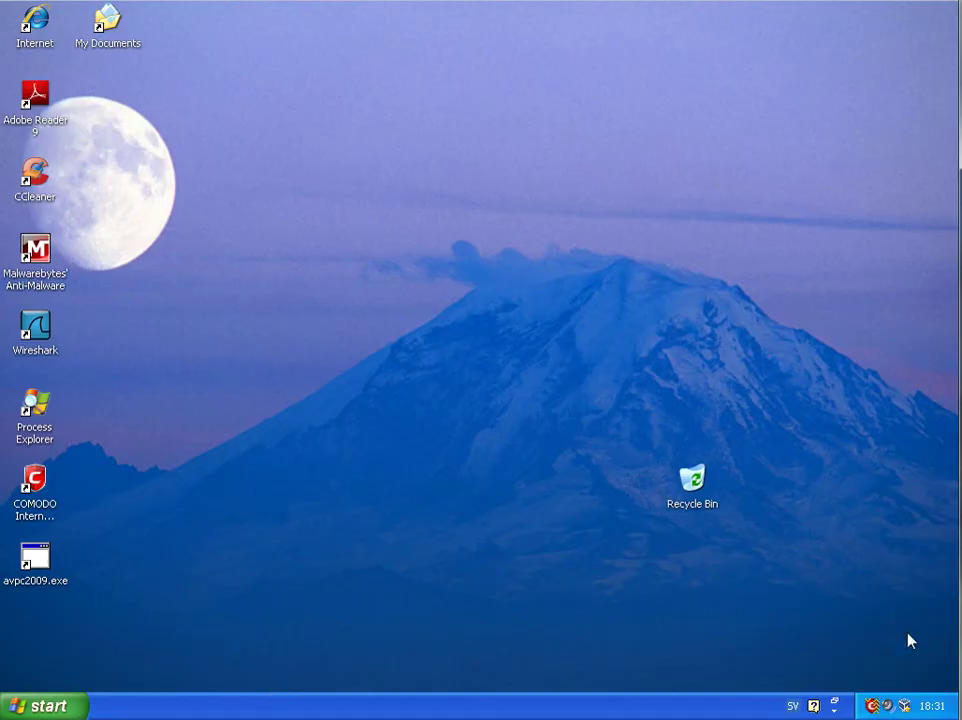